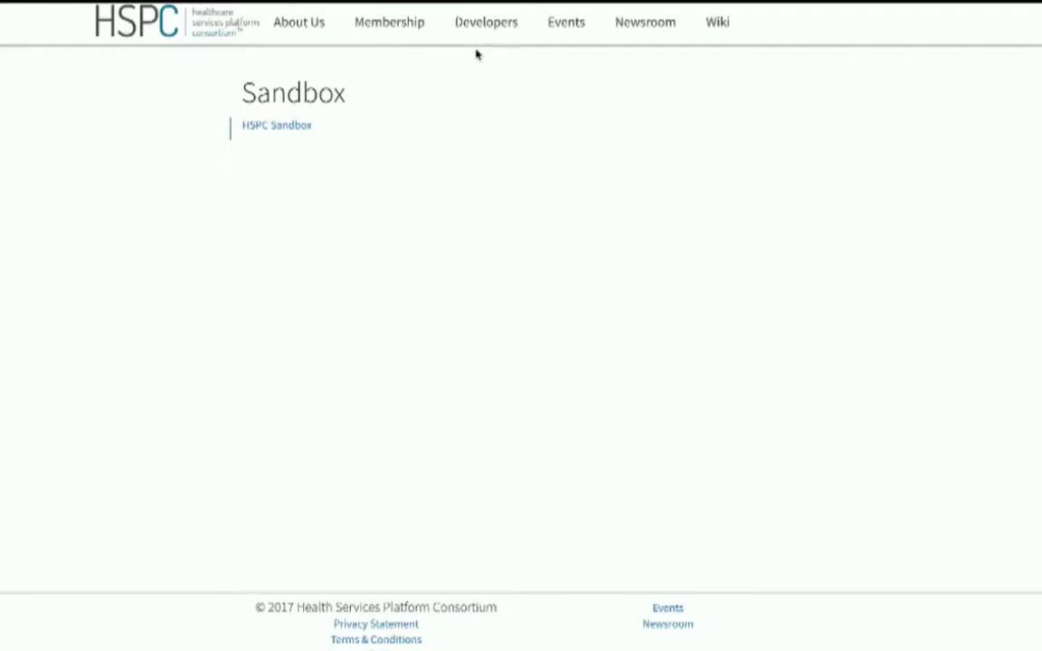
- Follow the HSPC Sandbox link on the HSPC website's Sandbox page
click(276, 126)
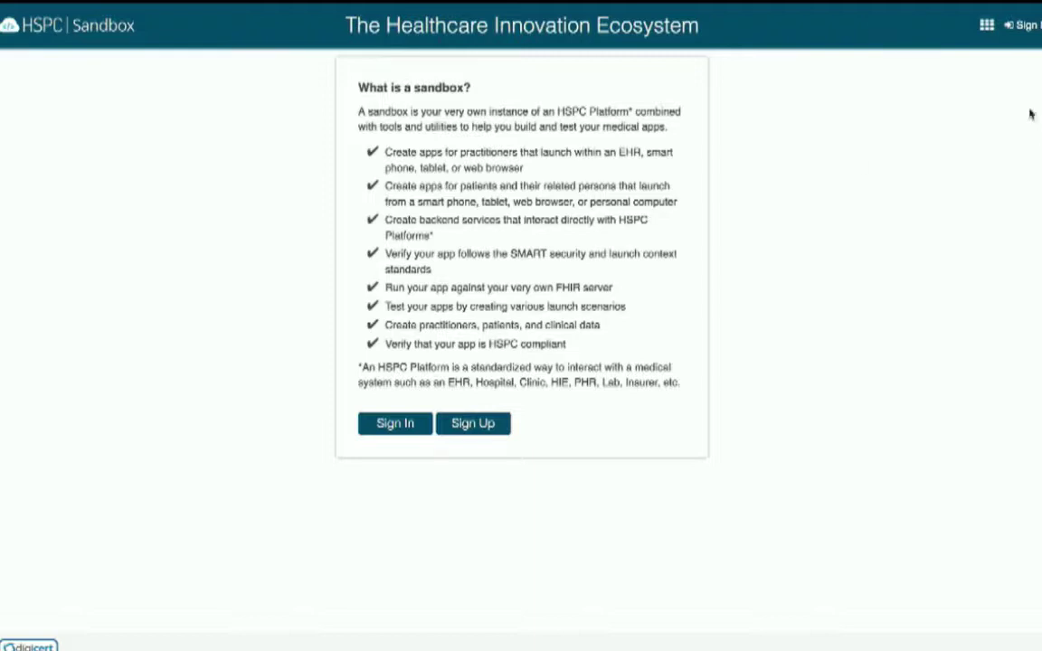
- Sign in to HSPC Sandbox and start a new sandbox from the Dashboard
click(396, 424)
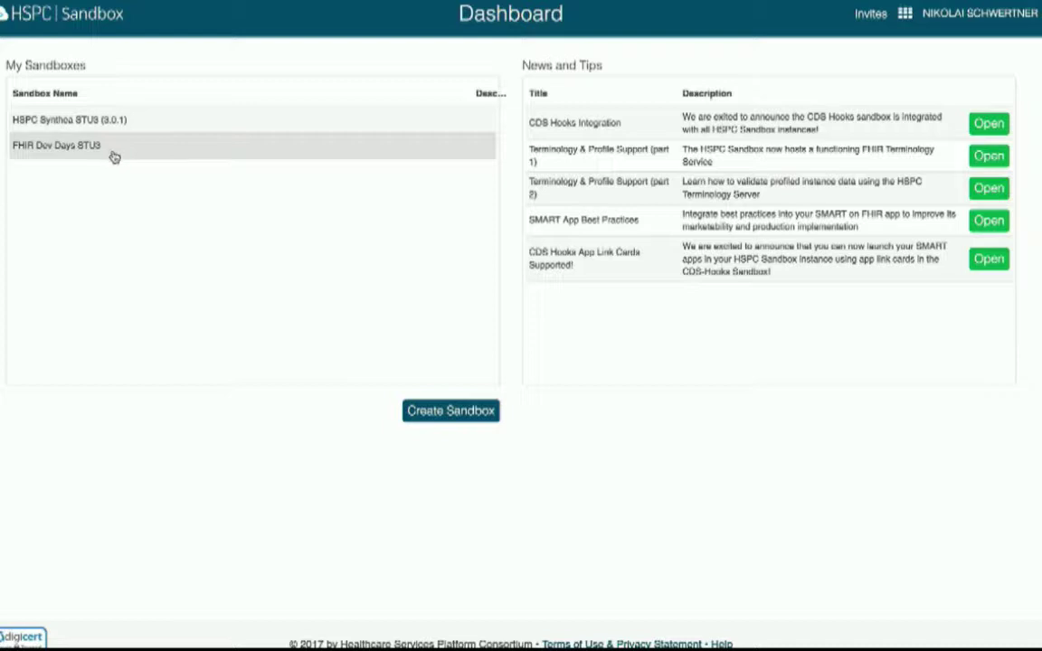
click(427, 414)
- Name the sandbox 'FHIR Dev Days', keep FHIR STU 3 (v3.0.1), and allow an open FHIR endpoint
click(372, 100)
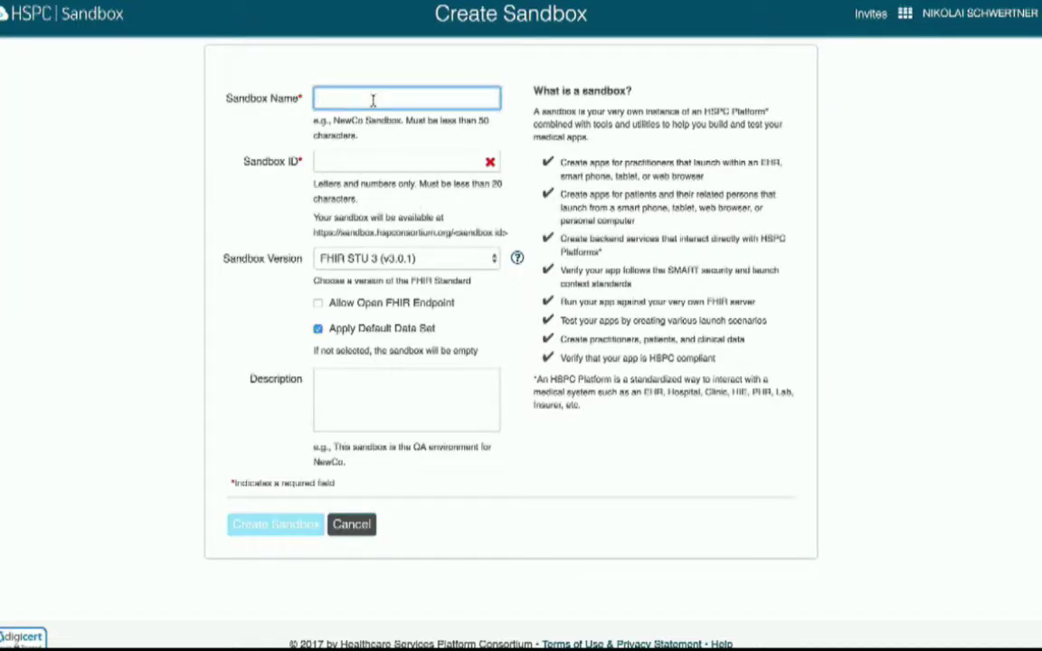
text(FHIR Dev Days)
key(Tab)
key(Tab)
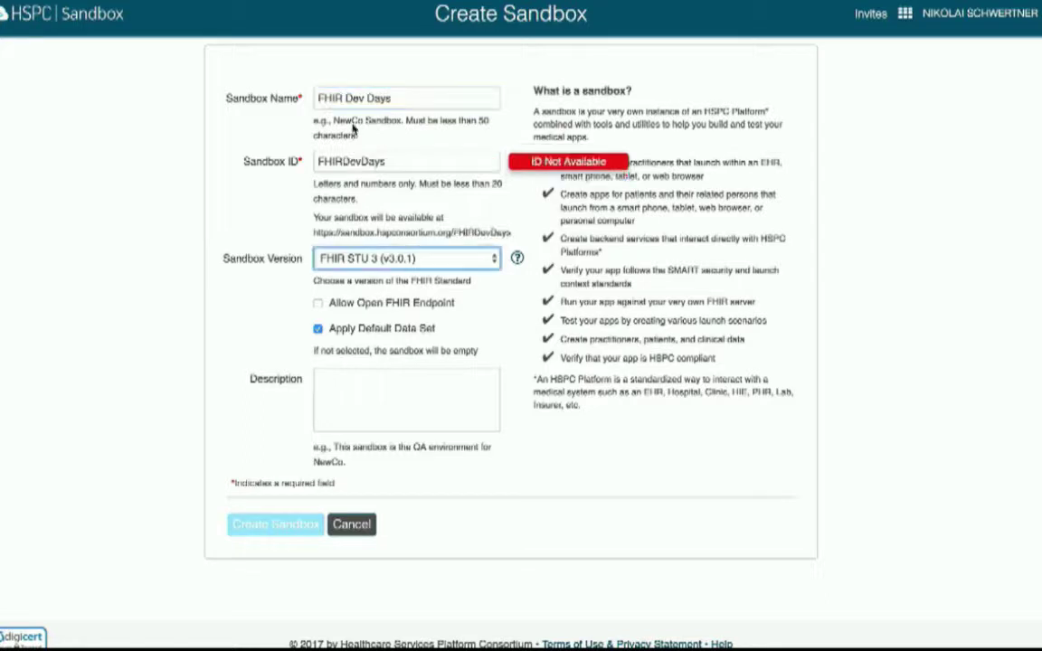
click(404, 261)
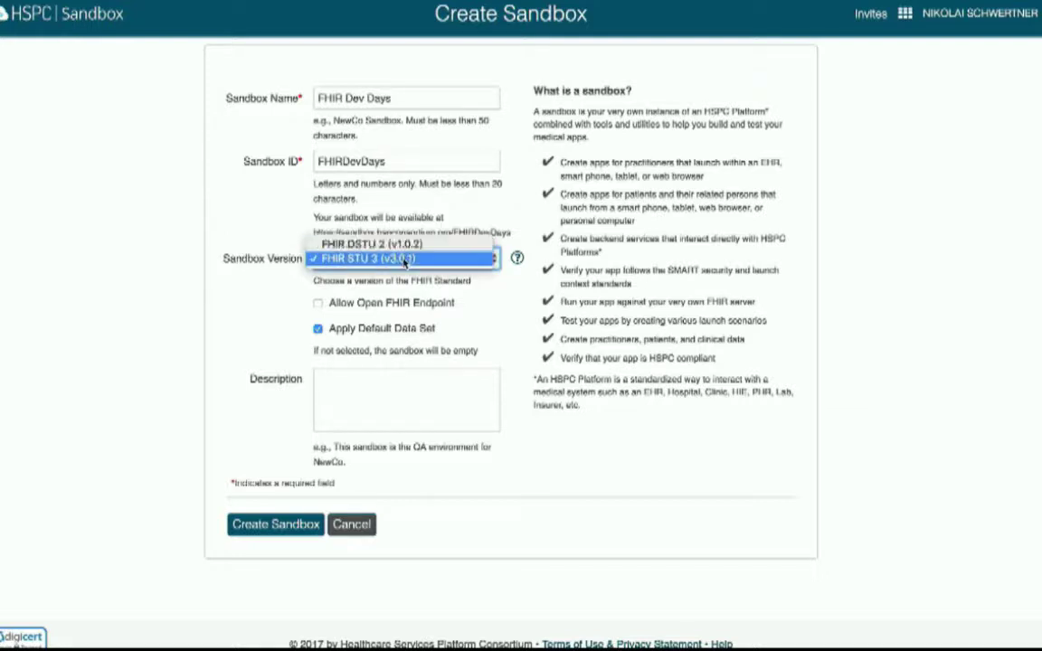
click(404, 260)
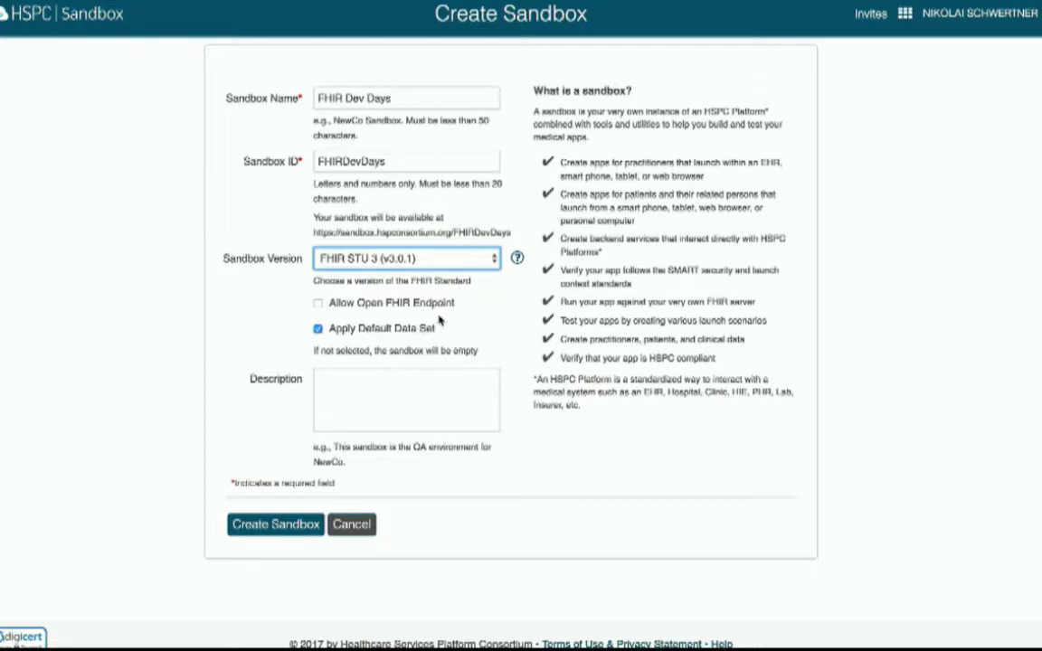
click(318, 304)
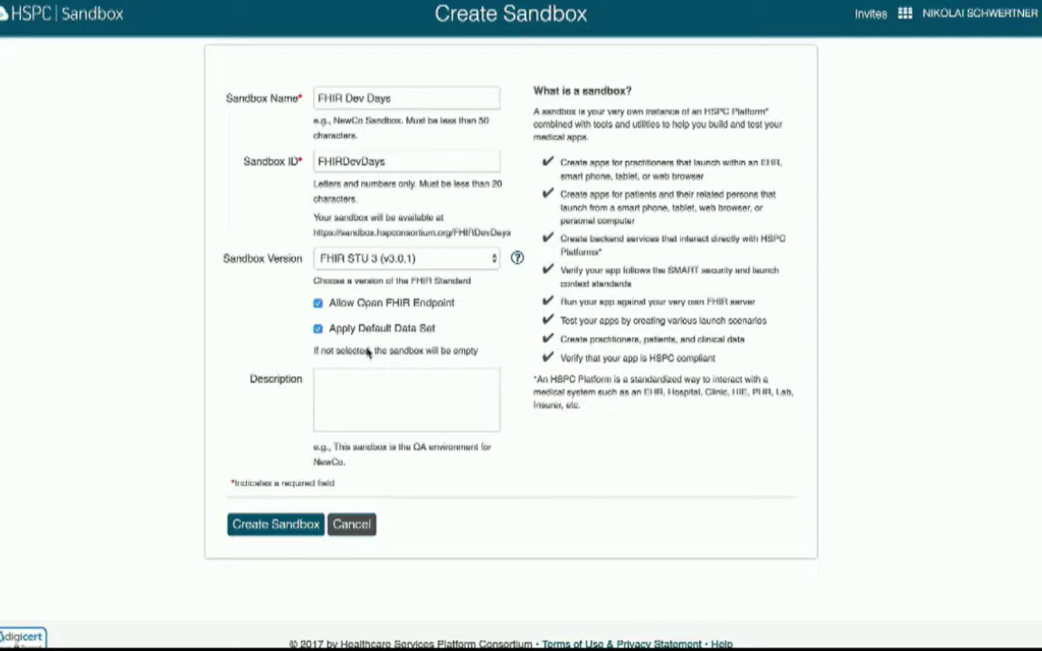
- Create the FHIR Dev Days sandbox and view its Patients list
click(308, 525)
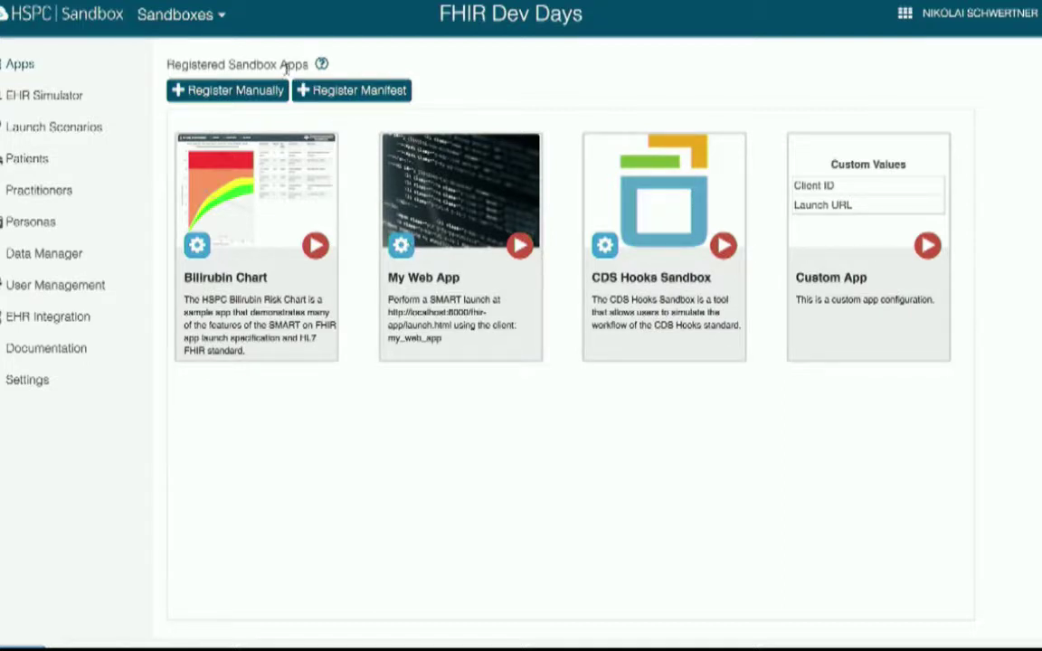
click(50, 160)
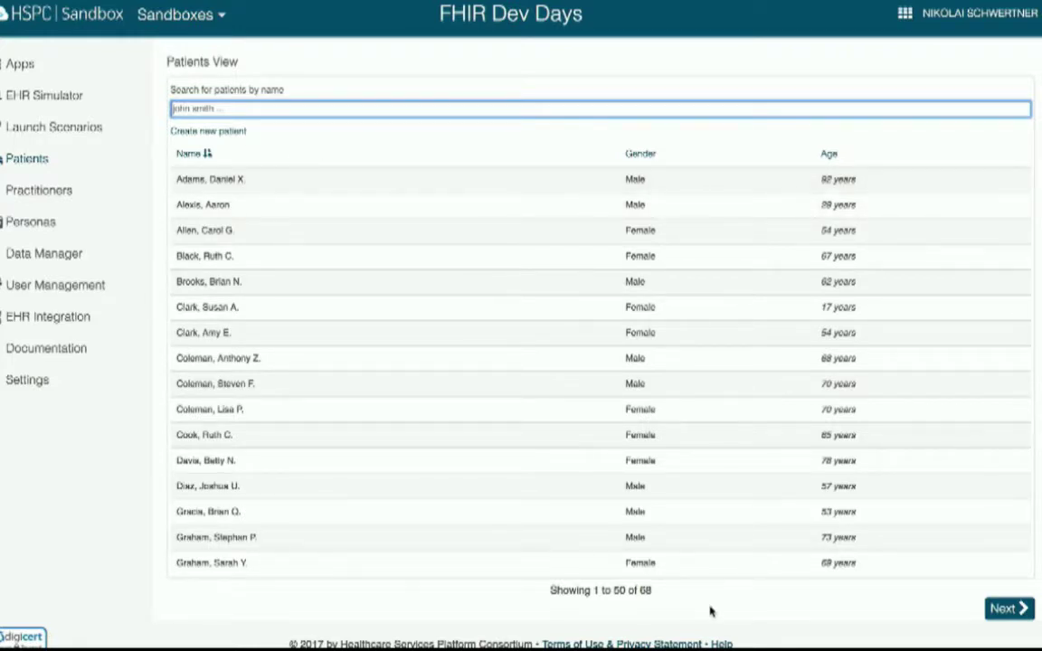
- Note the 68-patient total, check Practitioners, then return to the registered Apps list
double_click(646, 589)
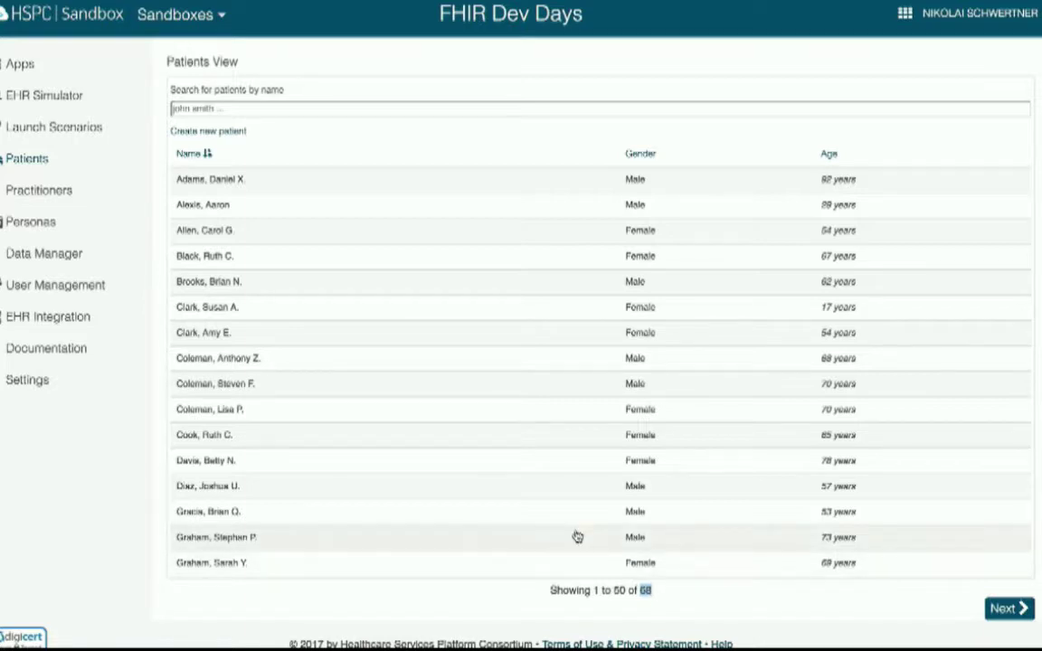
click(73, 188)
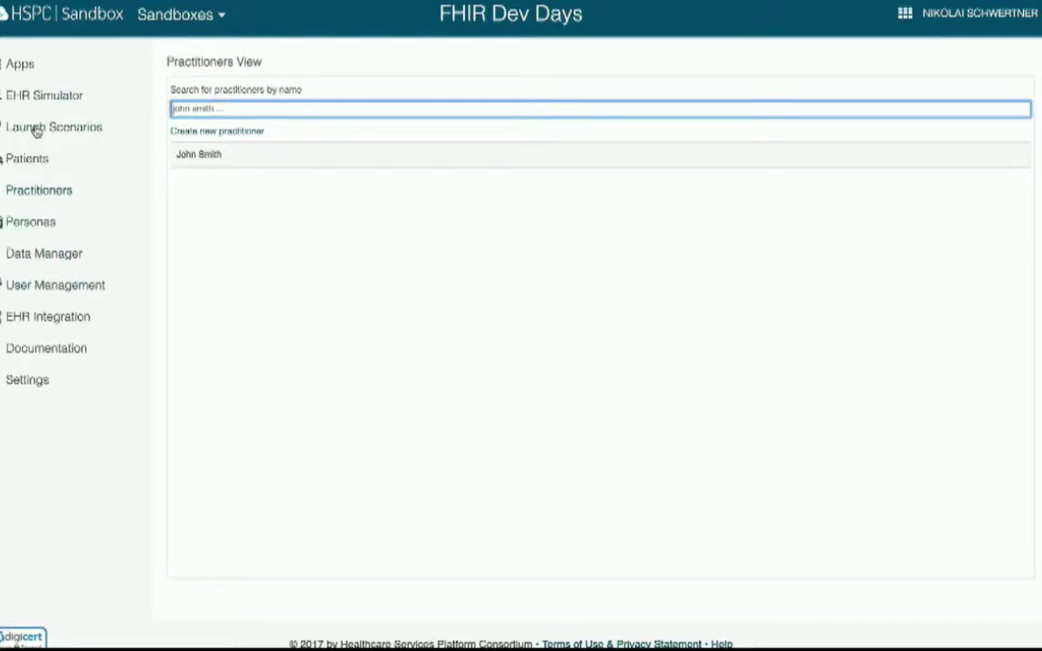
click(34, 71)
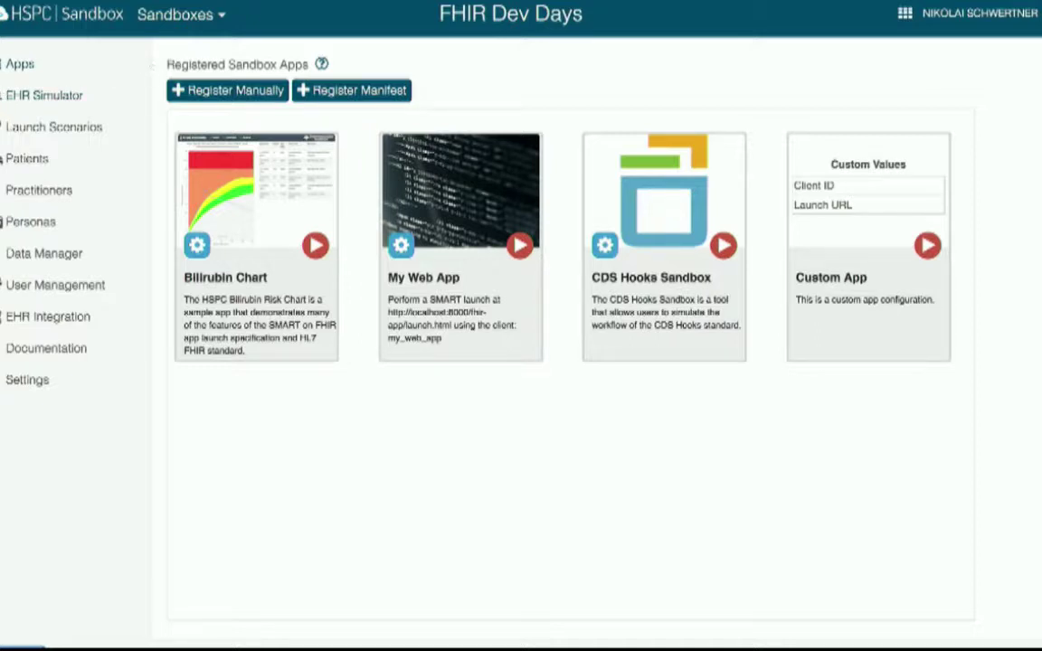
- Go to github.com/smart-on-fhir/ in a new tab and open the sample-apps-stu3 repository
mouse_move(136, 4)
click(215, 23)
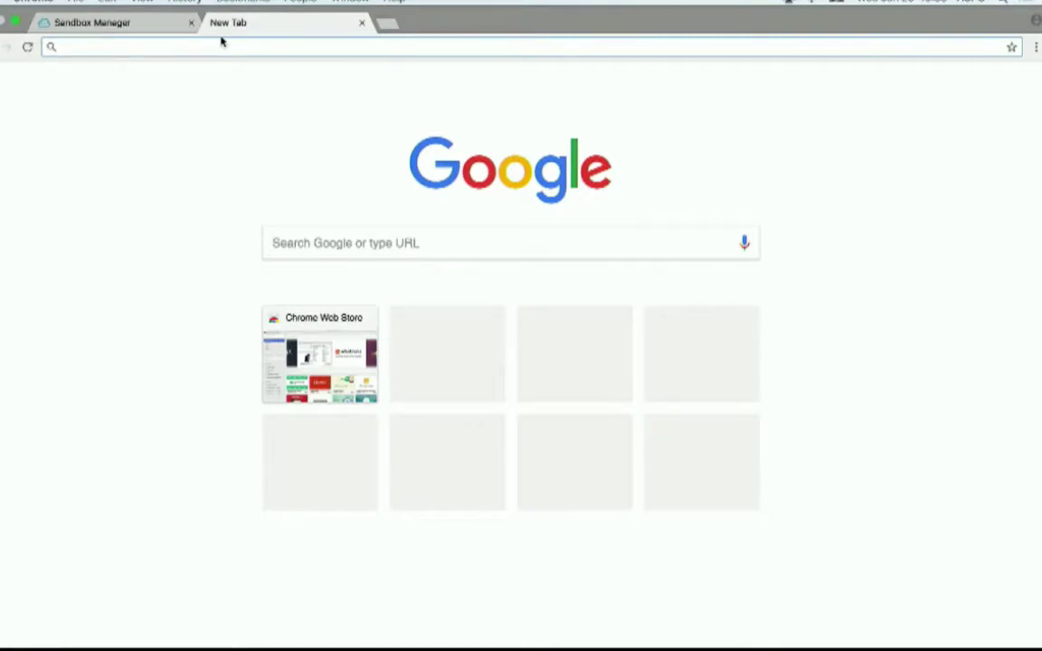
text(github.)
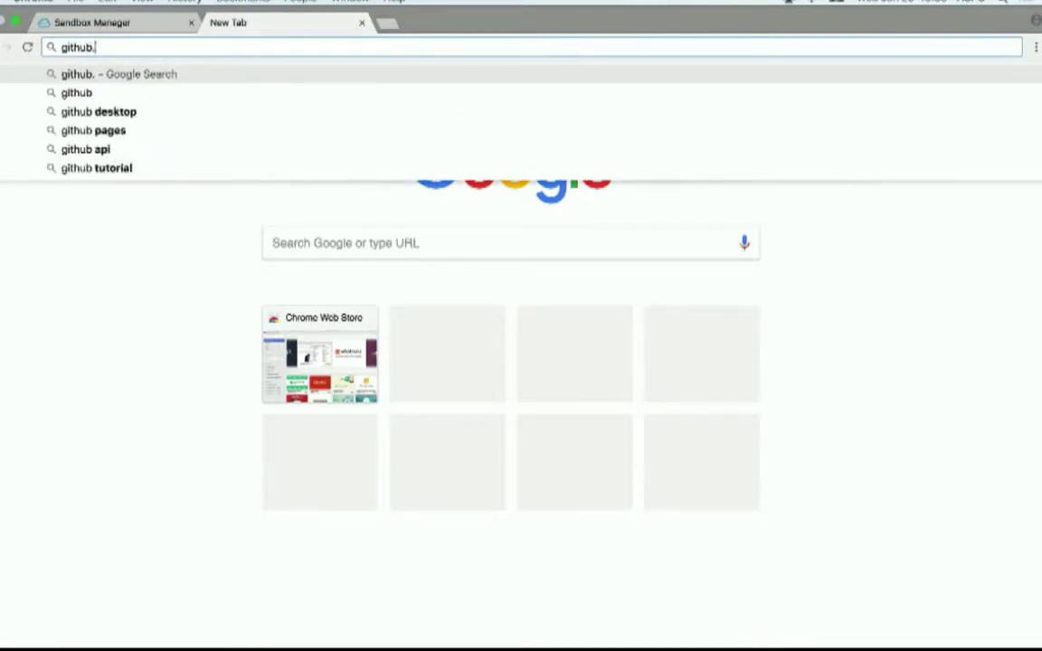
text(com/sma)
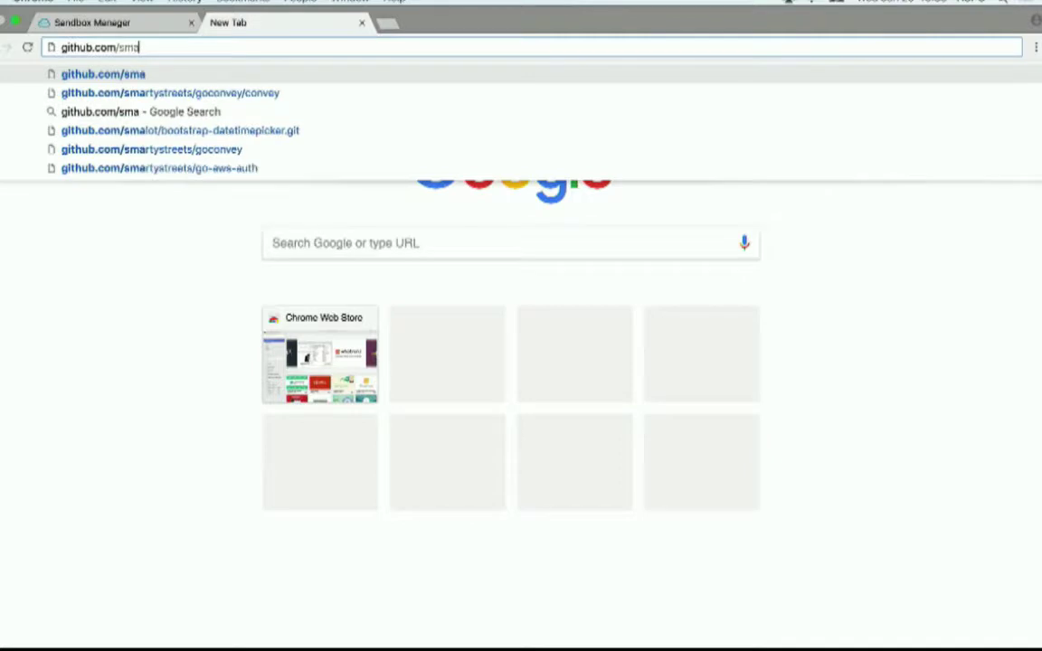
text(rt-on-)
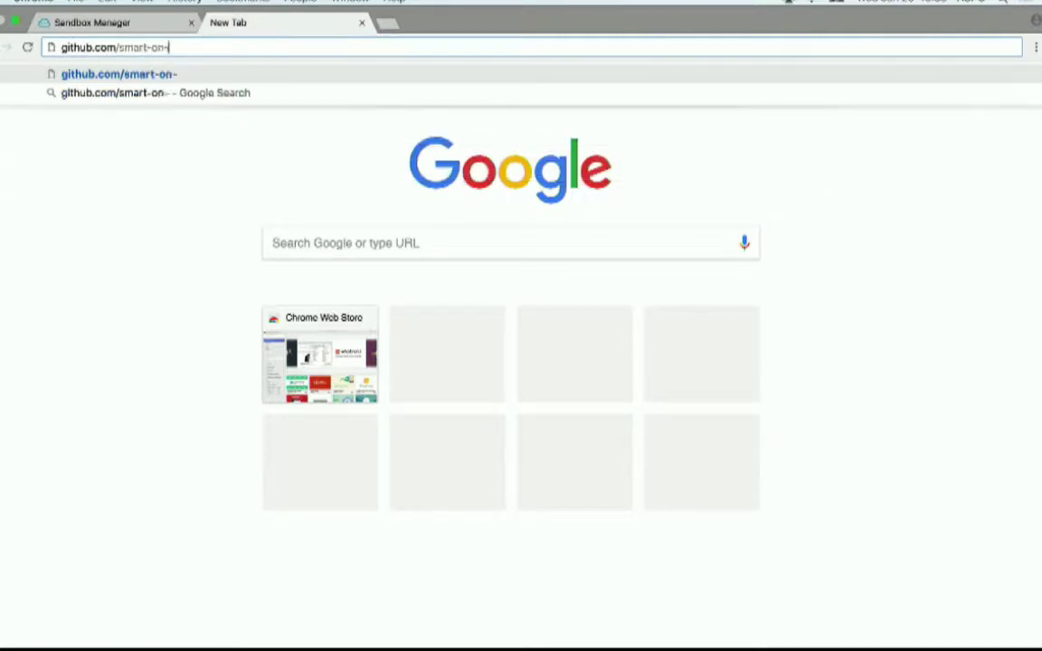
text(fhi)
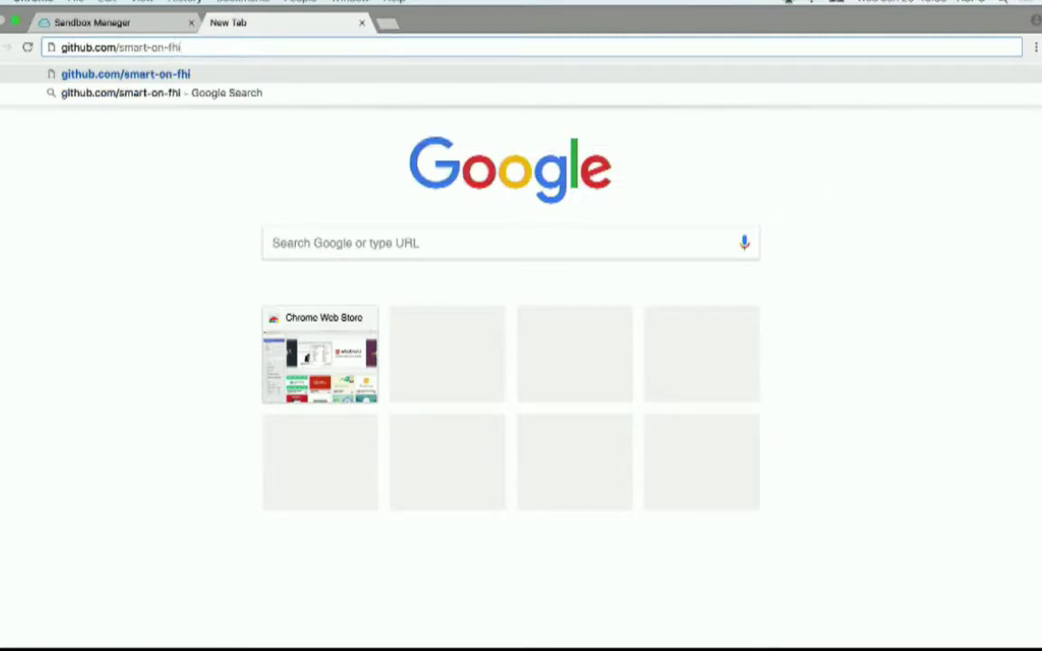
text(r/)
key(Return)
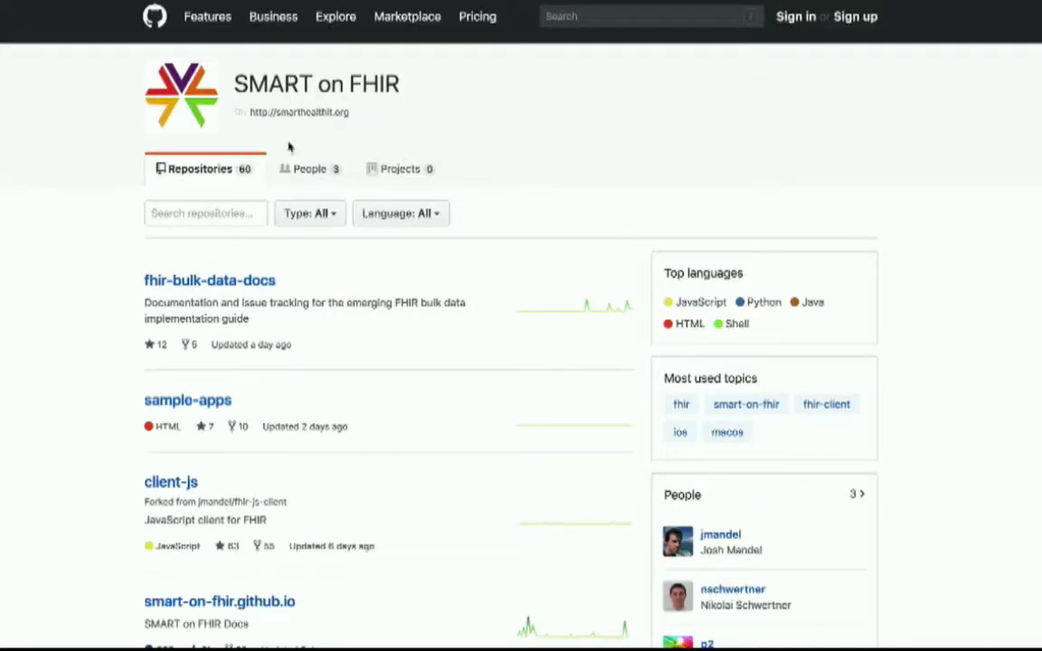
mouse_move(296, 1)
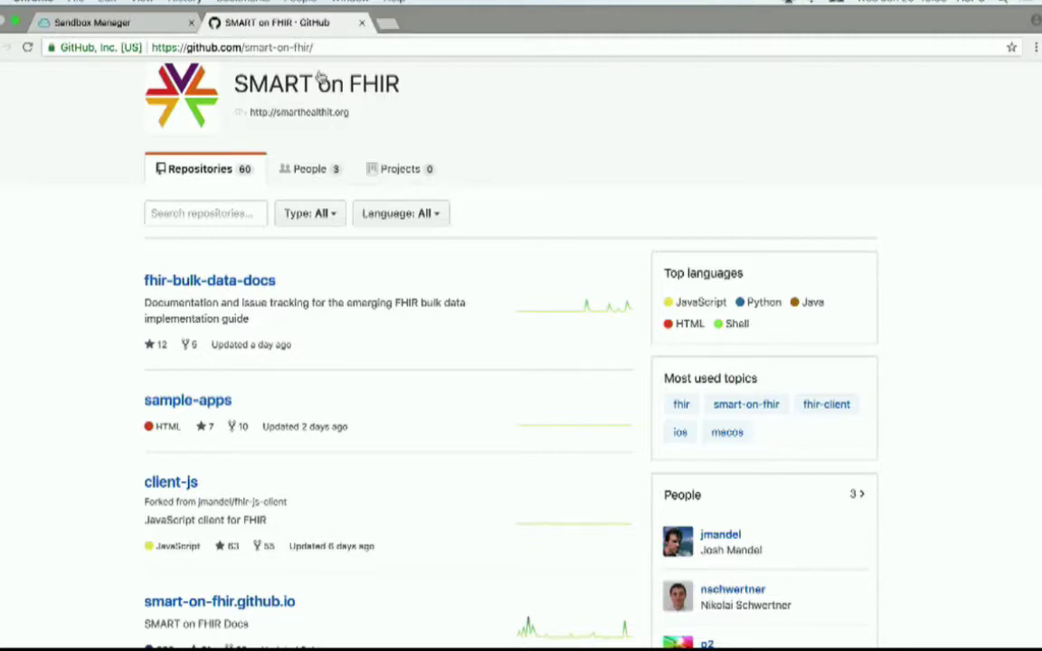
scroll(391, 356, down, 3)
scroll(391, 356, down, 6)
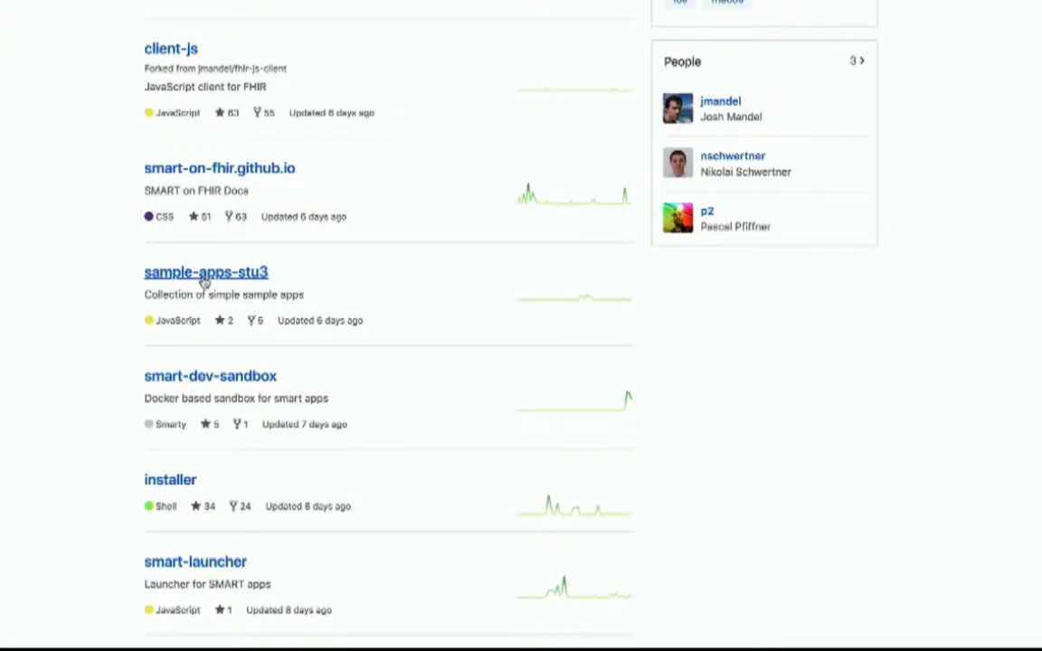
click(204, 274)
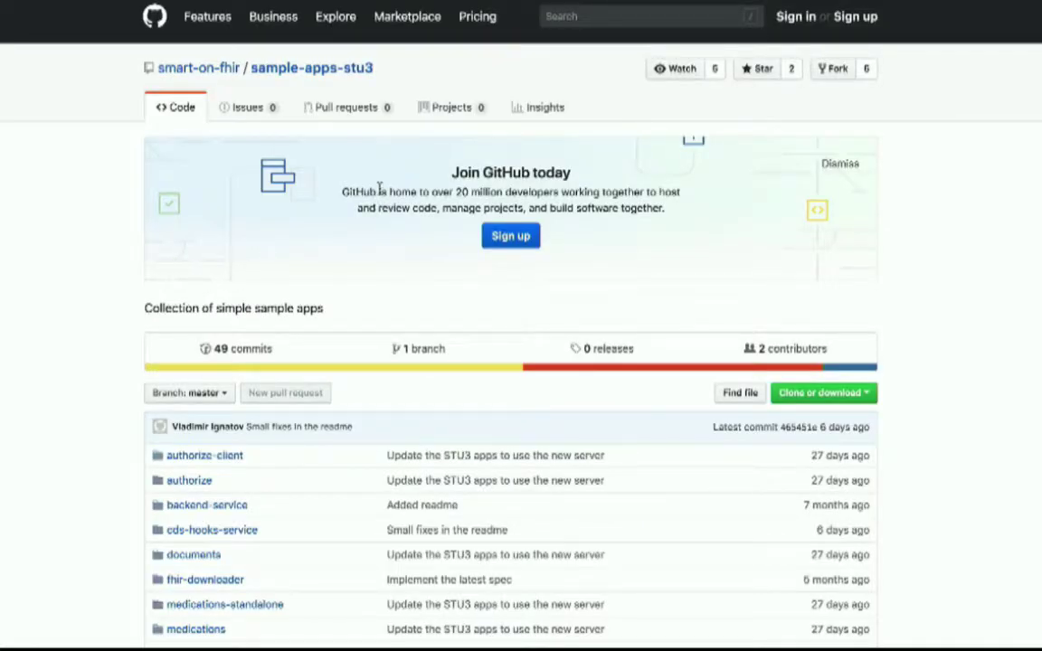
- Bring up the sample-apps-stu3 repository's HTTPS clone address
mouse_move(446, 2)
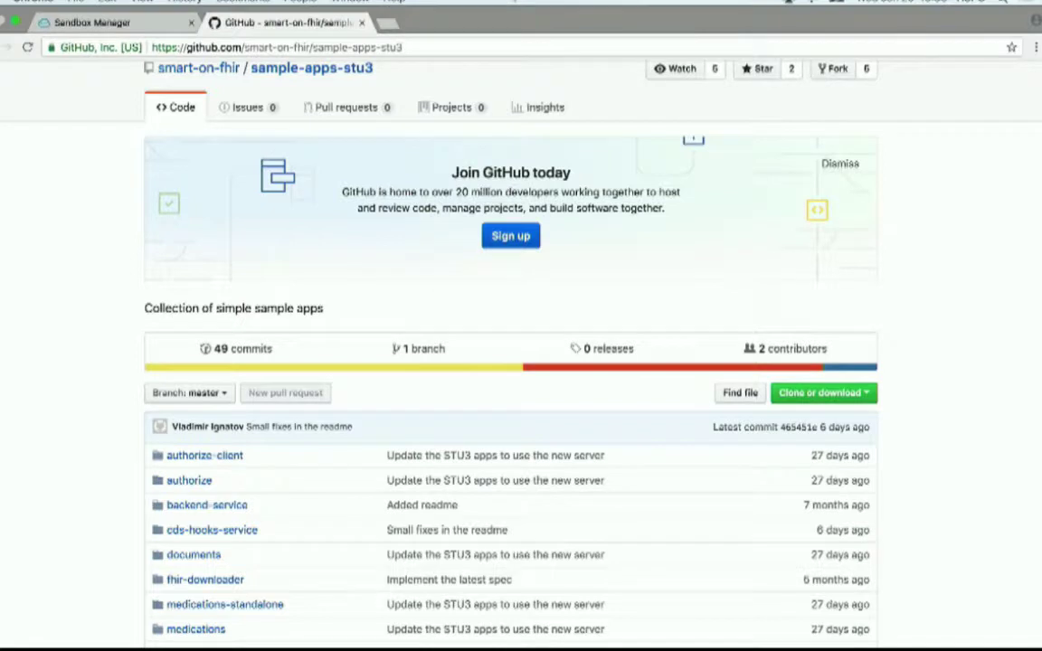
click(424, 49)
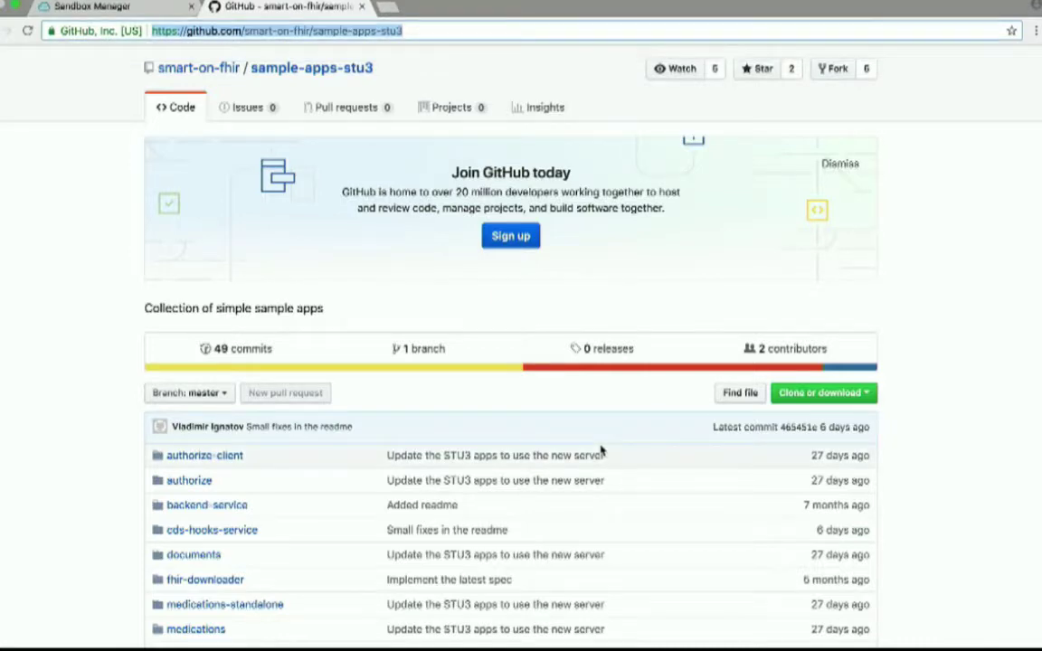
scroll(601, 450, down, 5)
scroll(602, 450, down, 4)
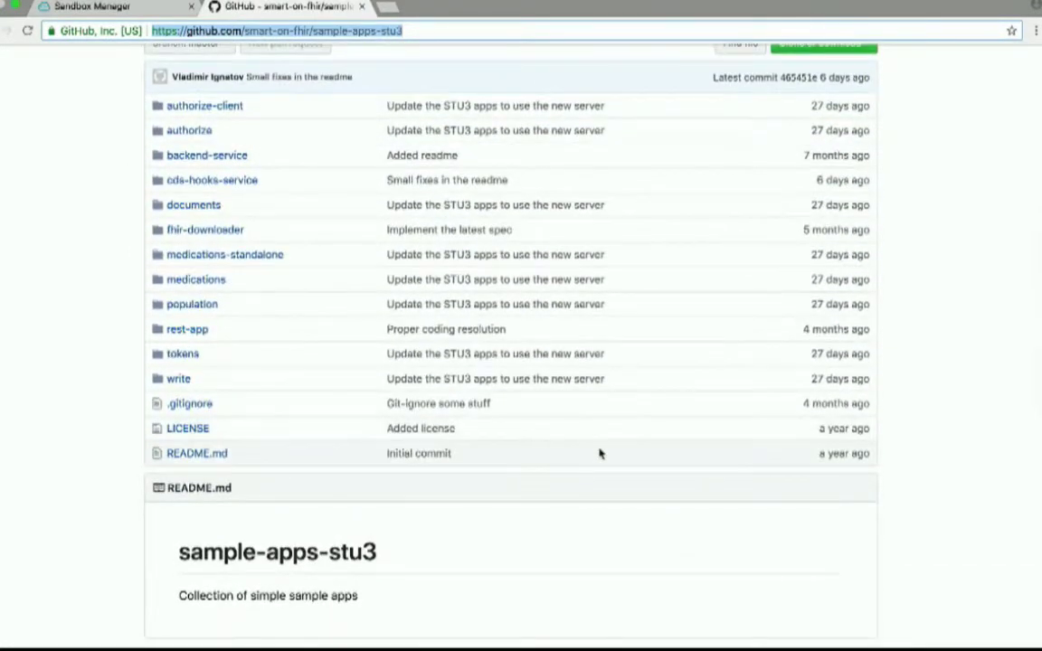
scroll(599, 452, up, 3)
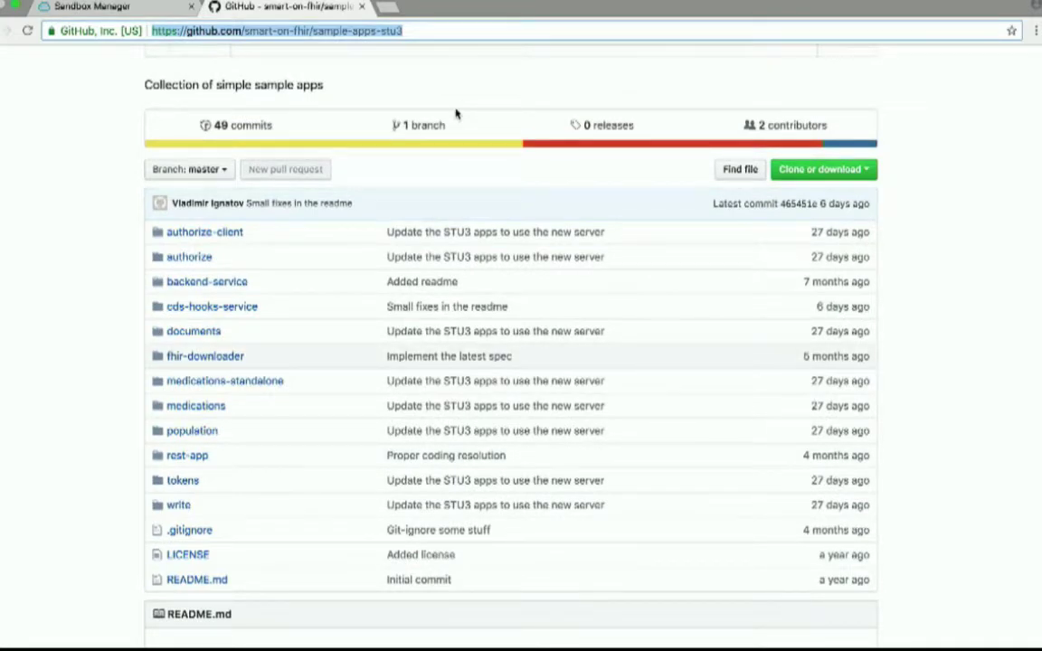
click(806, 175)
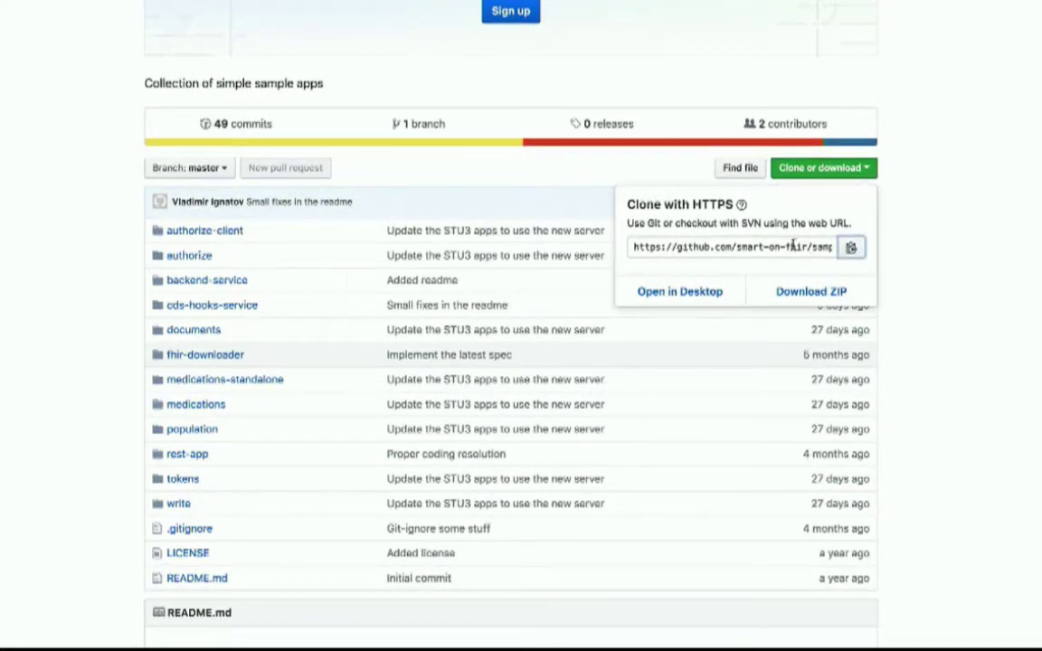
key(ctrl+Left)
- Open a terminal, resize and reposition it, and change into the Desktop folder
click(13, 375)
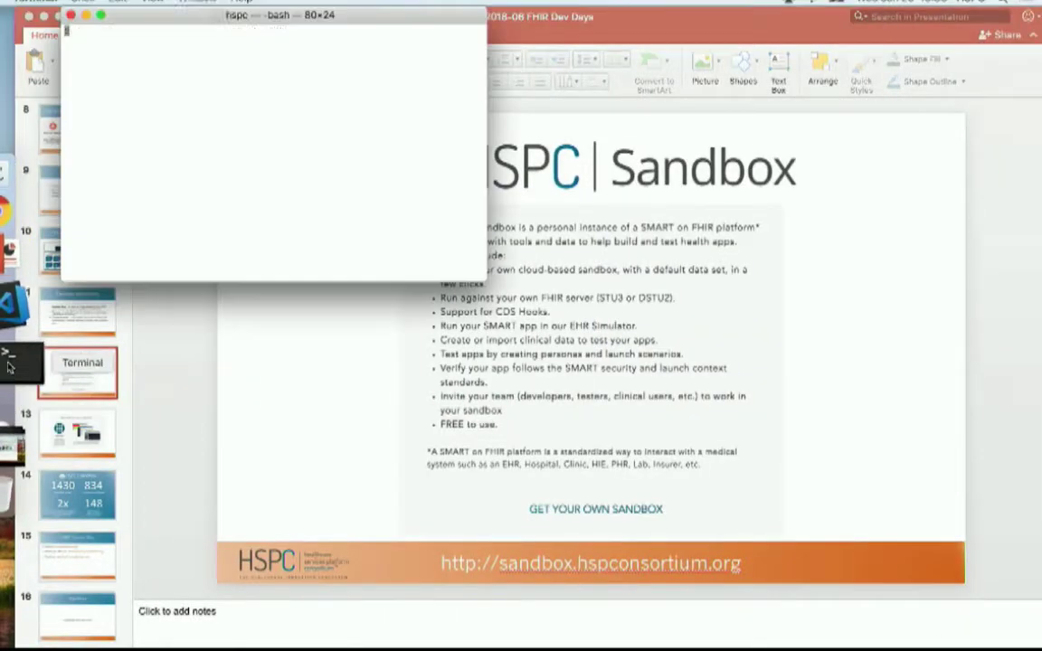
drag(487, 280, 756, 560)
text(cd De)
key(Tab)
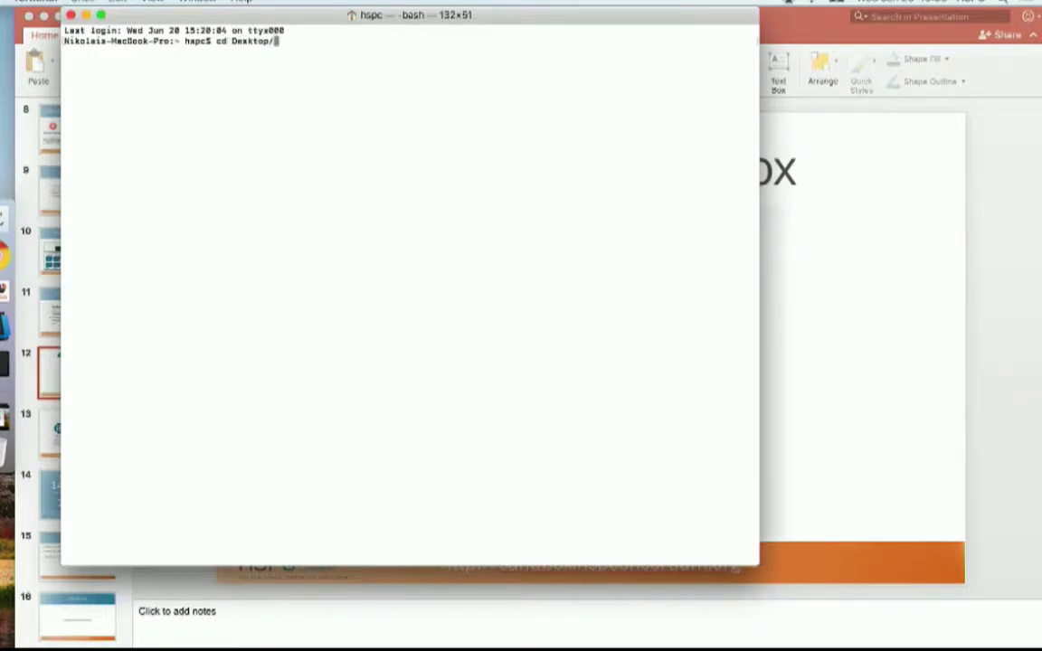
key(Return)
key(super+plus)
key(super+plus)
key(super+plus)
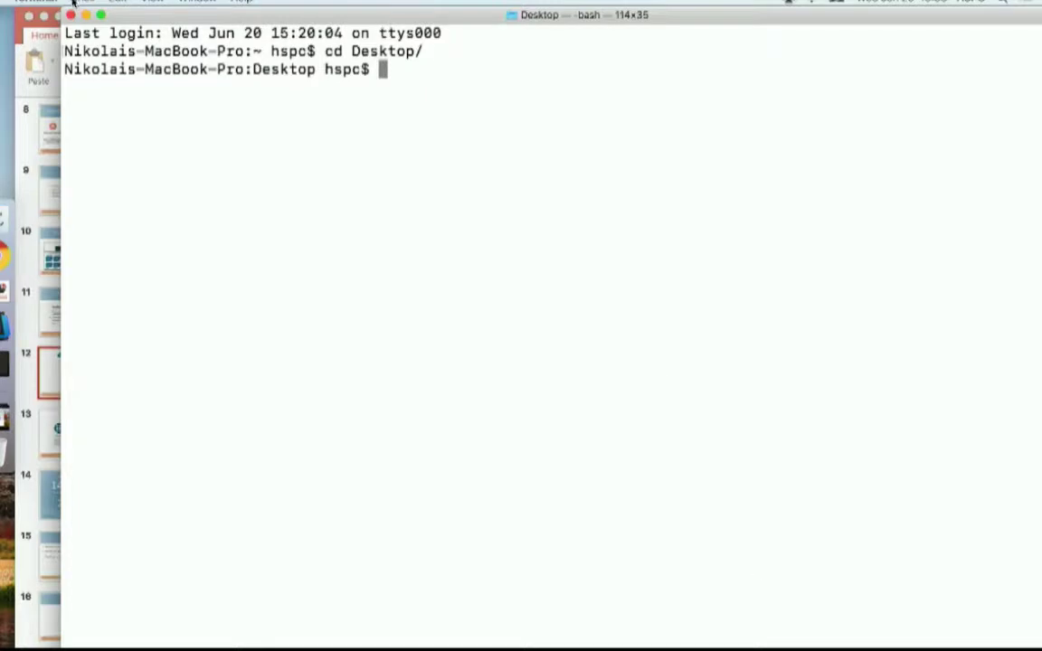
click(100, 15)
drag(276, 194, 157, 51)
- Git clone sample-apps-stu3 onto the Desktop, enter it and list its app folders
text(git clone)
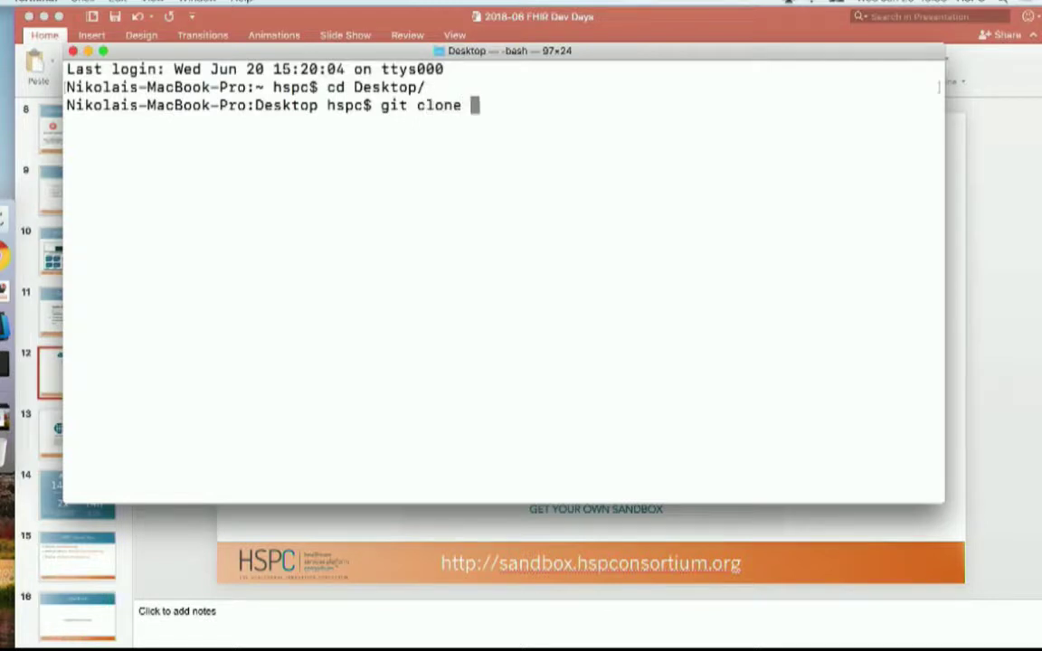
text(https://github.com/smart-on-fhir/sample-apps-stu3.git)
key(Return)
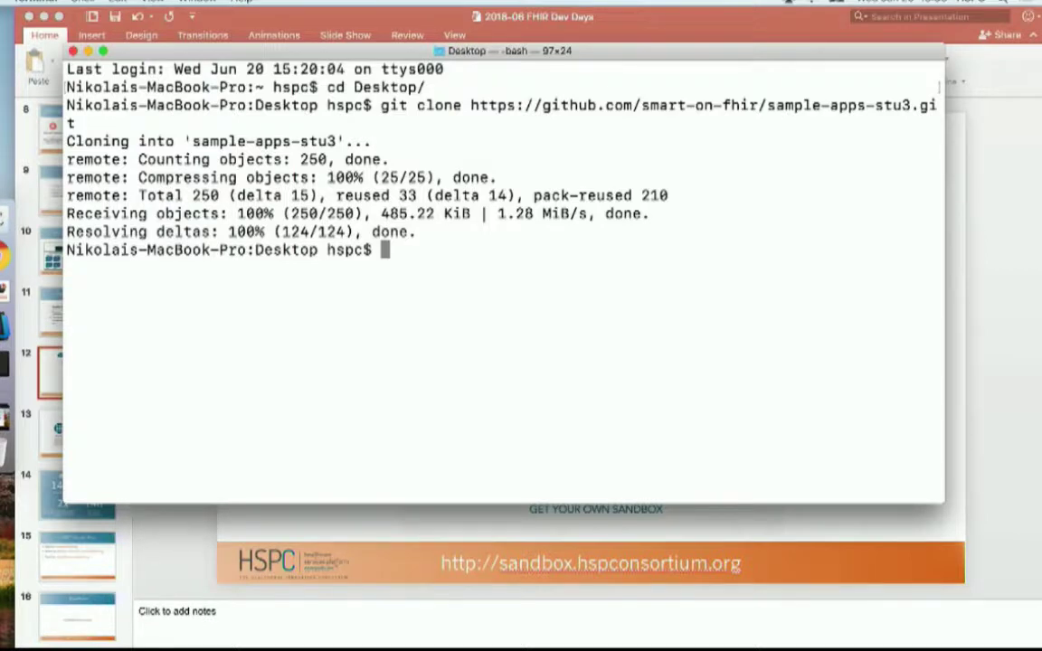
text(cd se)
key(Tab)
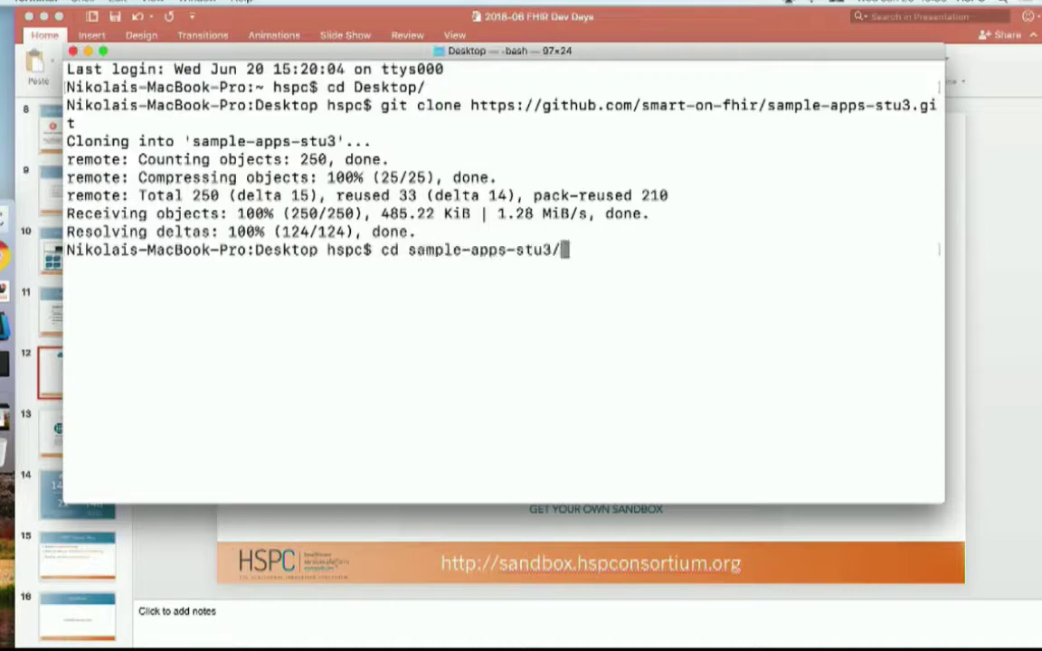
key(Return)
text(ls -l)
key(Return)
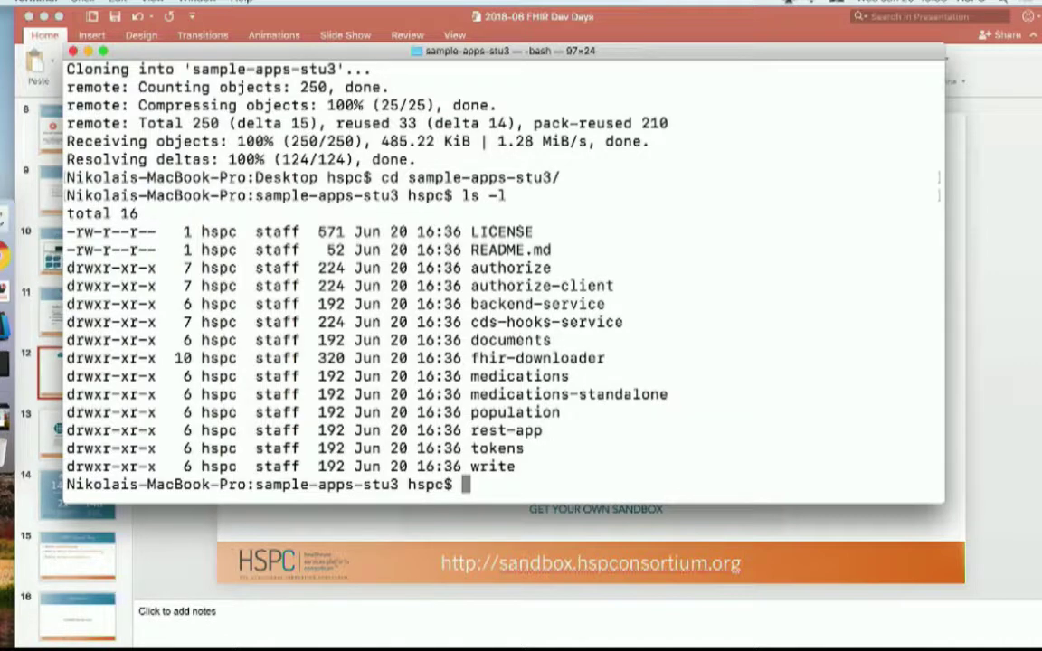
- Move into the medications folder and list its files with ls -l
text(cd med)
key(Tab)
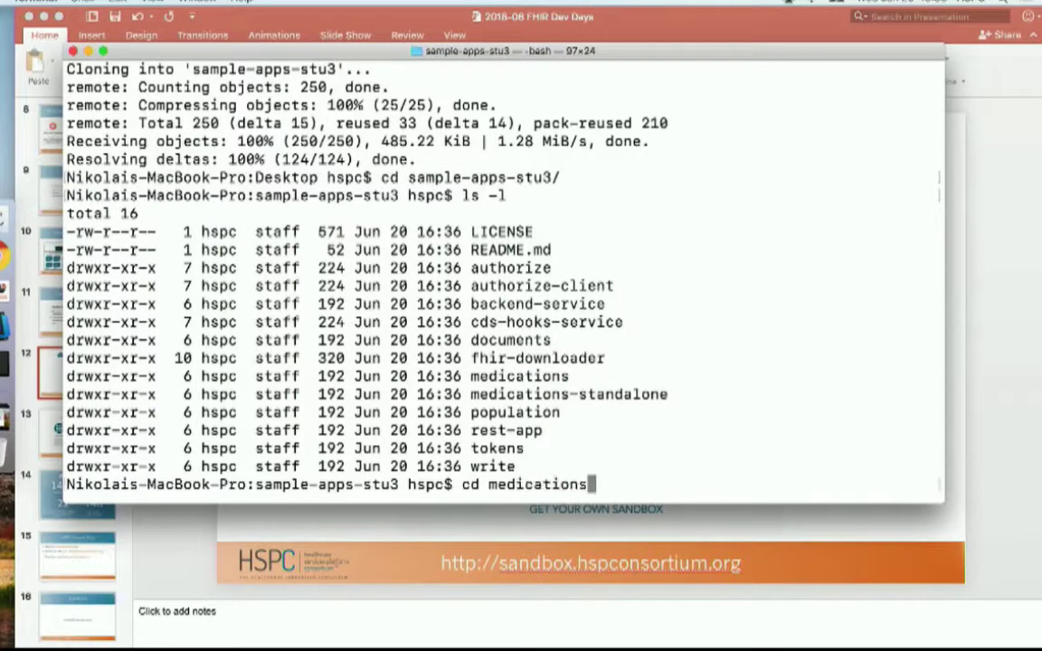
key(Return)
text(ls -l)
key(Return)
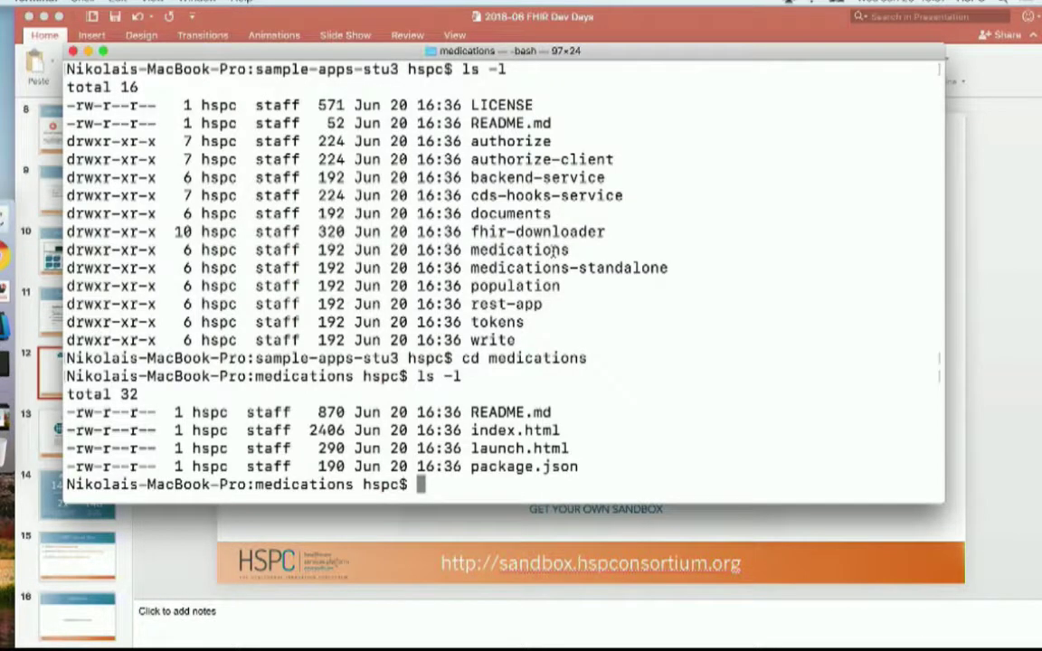
click(18, 328)
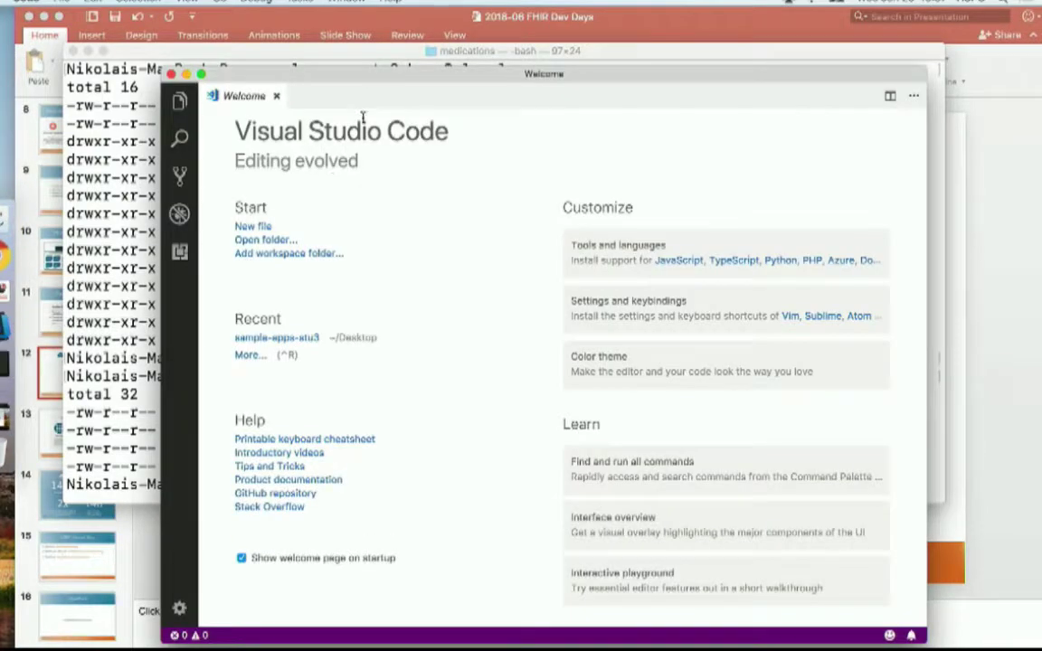
- Open the sample-apps-stu3 folder as the VS Code project and maximize the window
drag(358, 79, 301, 54)
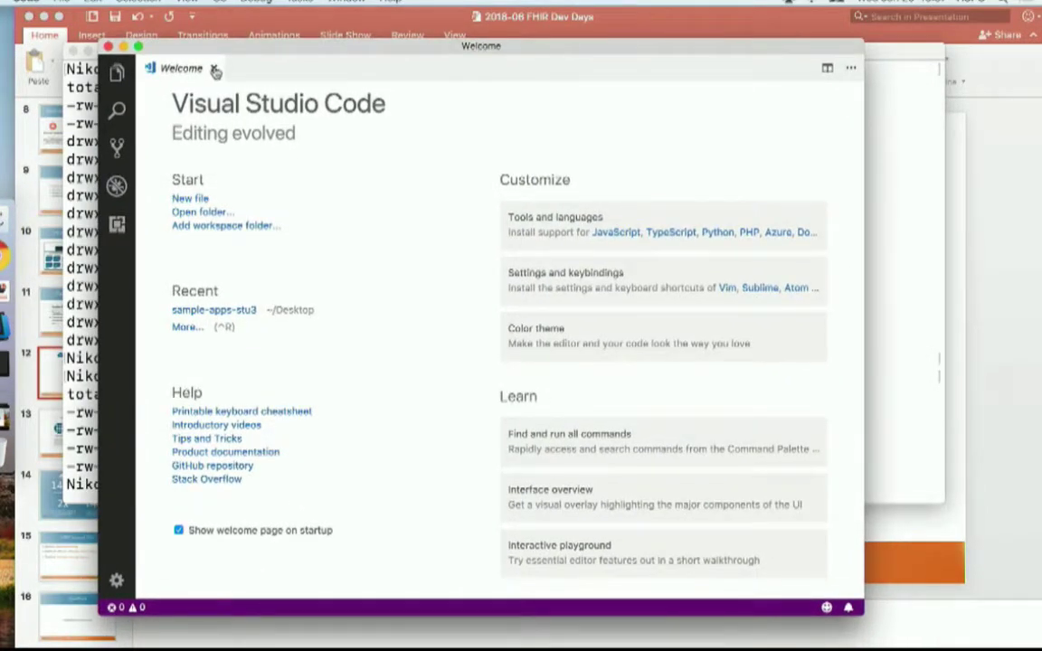
click(214, 69)
key(super+o)
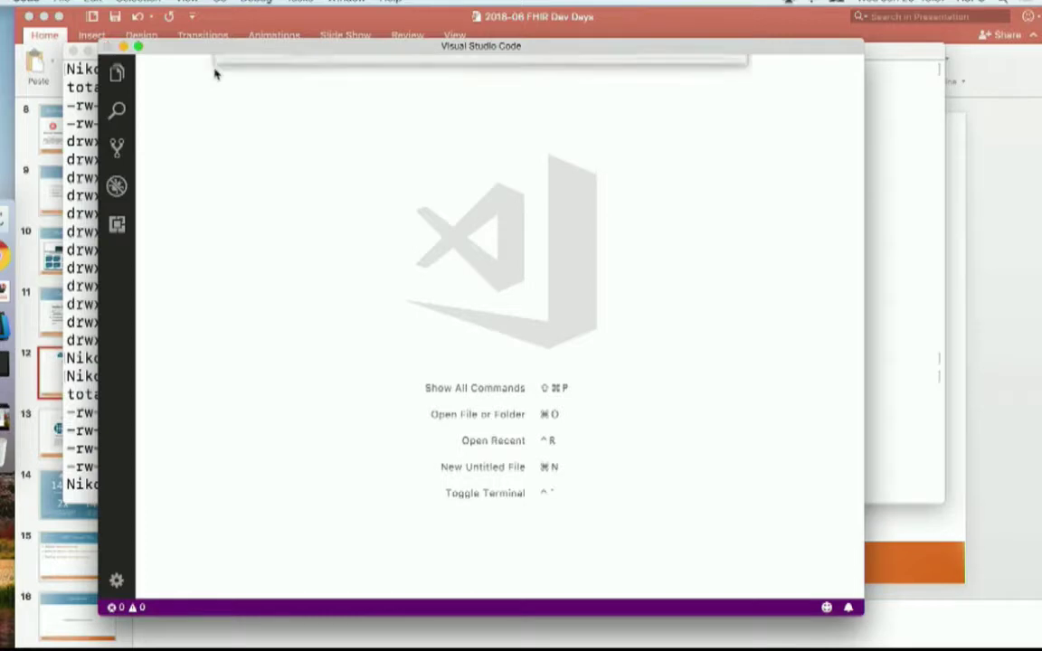
click(385, 146)
click(706, 378)
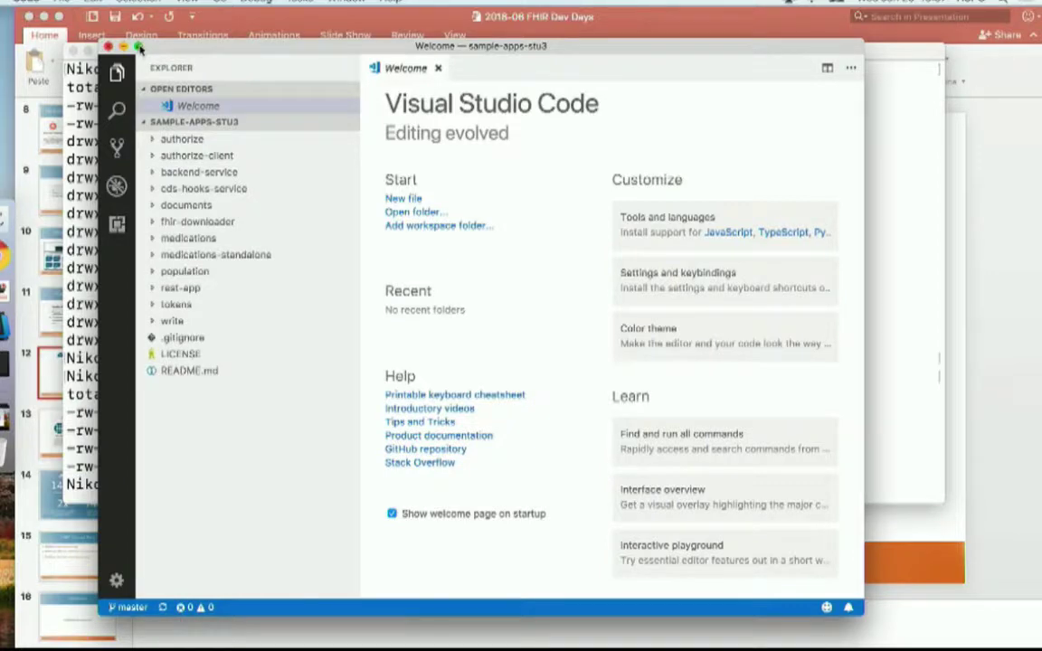
click(139, 47)
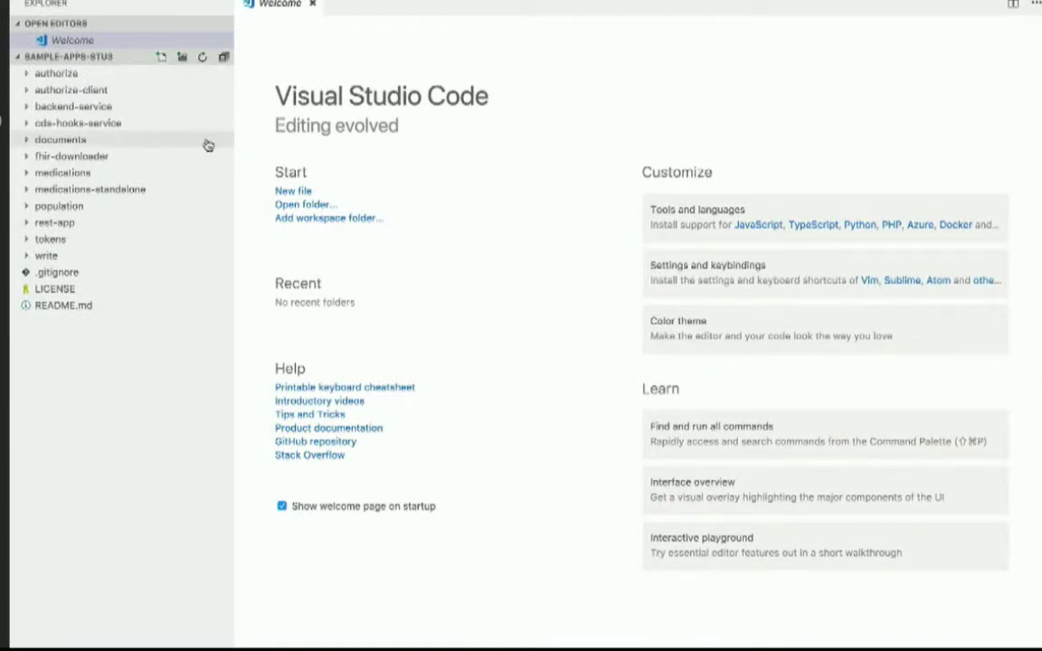
- Review the medications app's index.html and launch.html client_id code
click(29, 172)
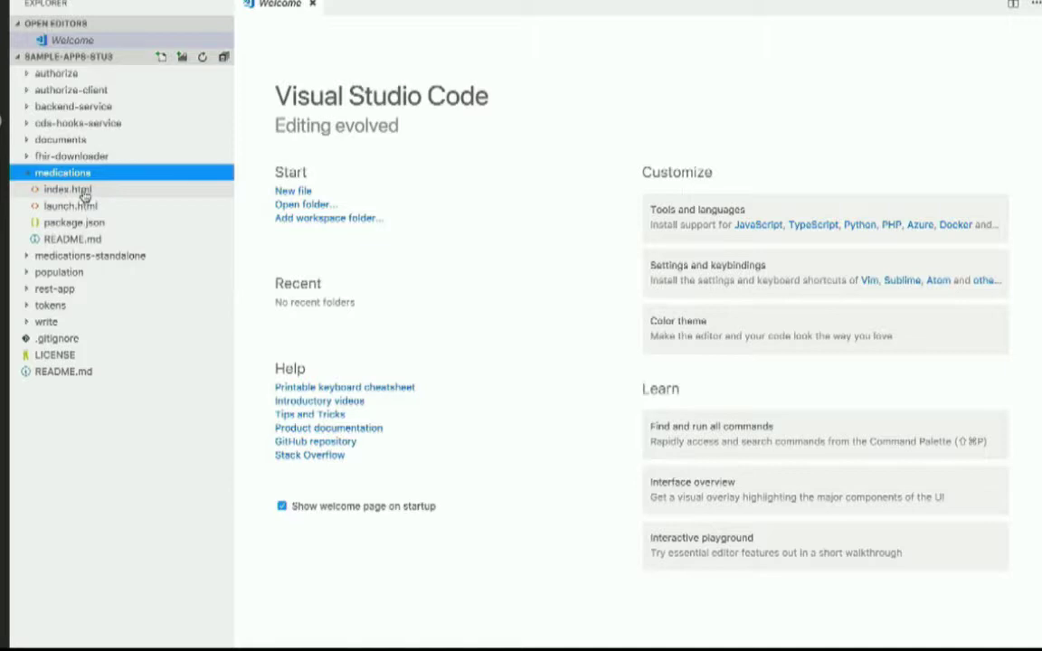
click(80, 190)
click(66, 206)
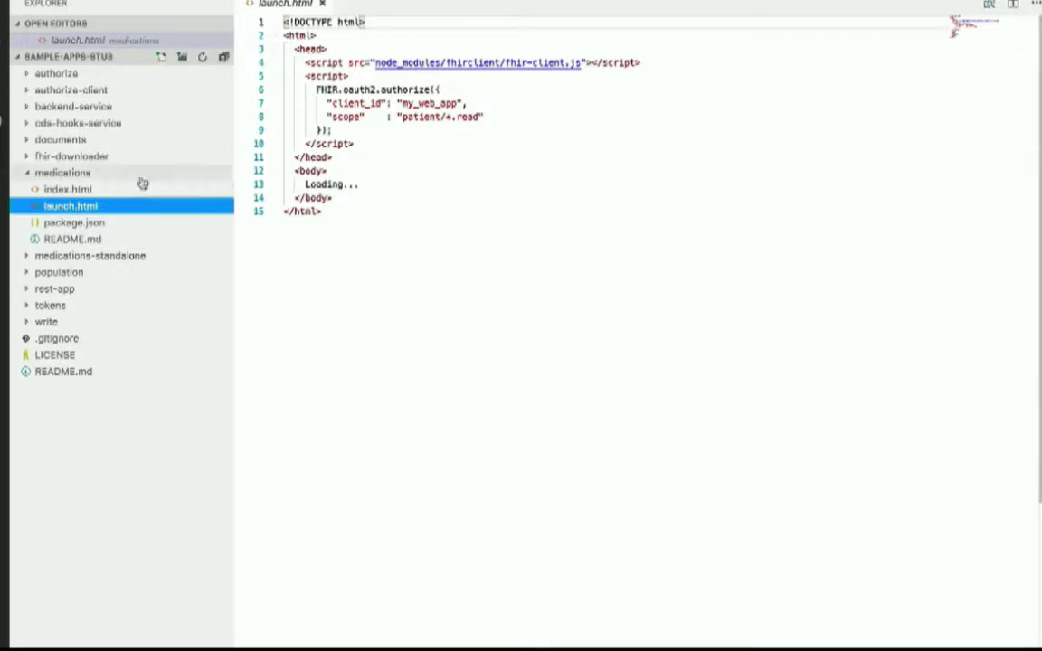
click(119, 192)
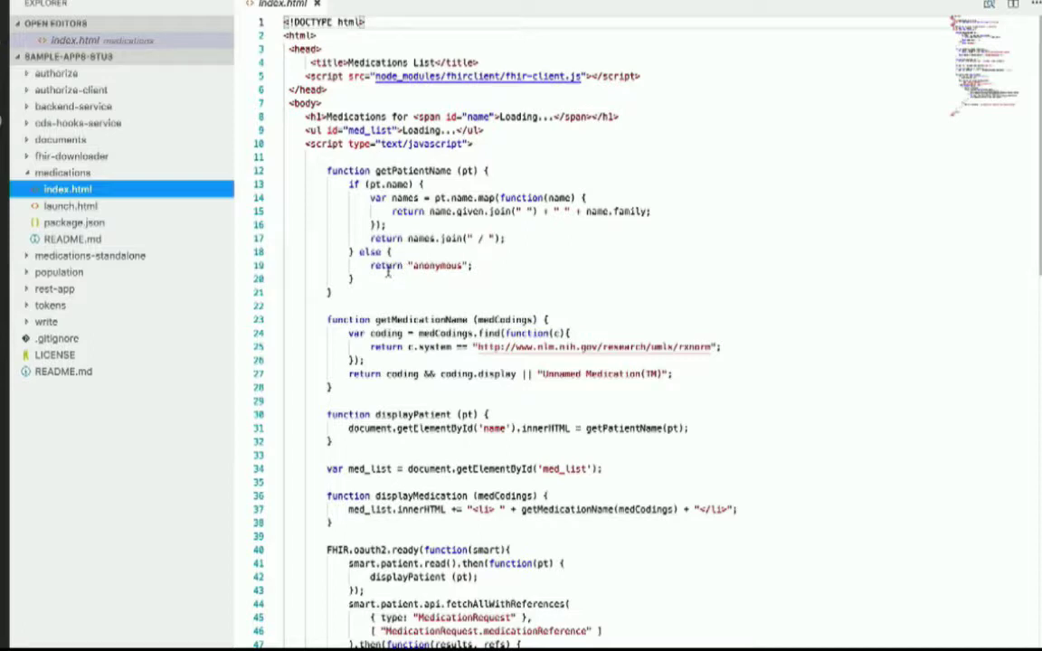
mouse_move(388, 314)
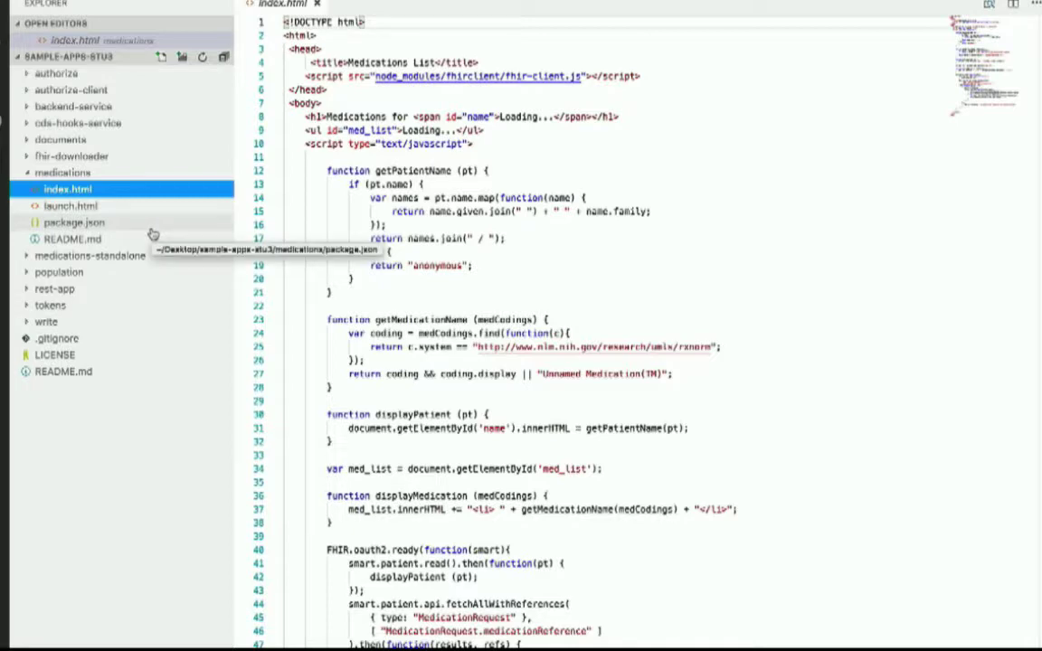
key(super+Tab)
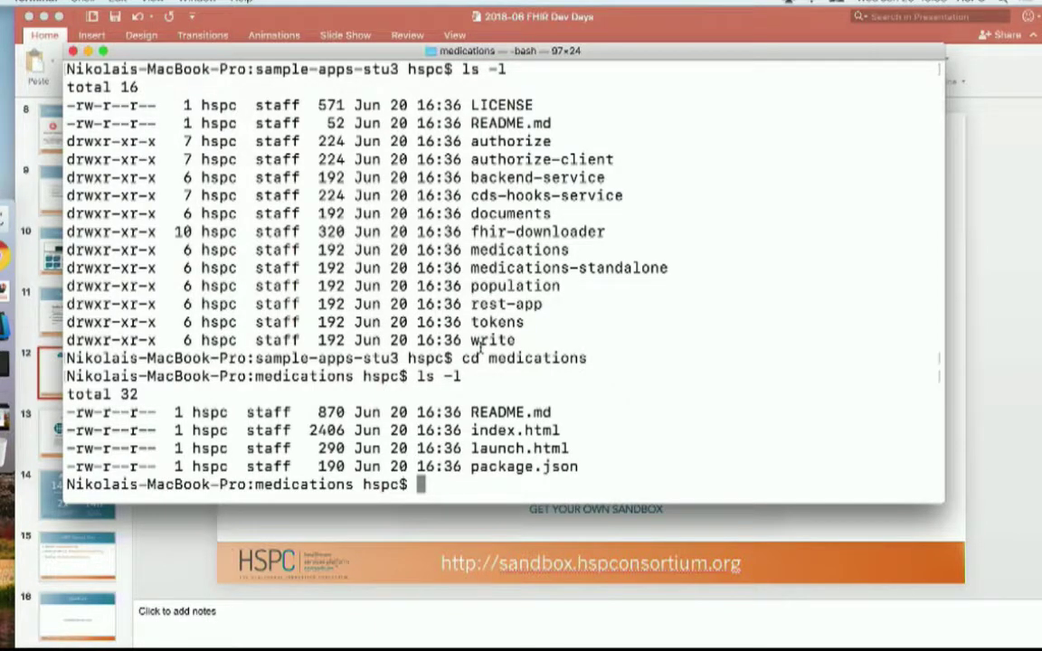
- Install the medications app's packages with npm i
text(npm io)
key(BackSpace)
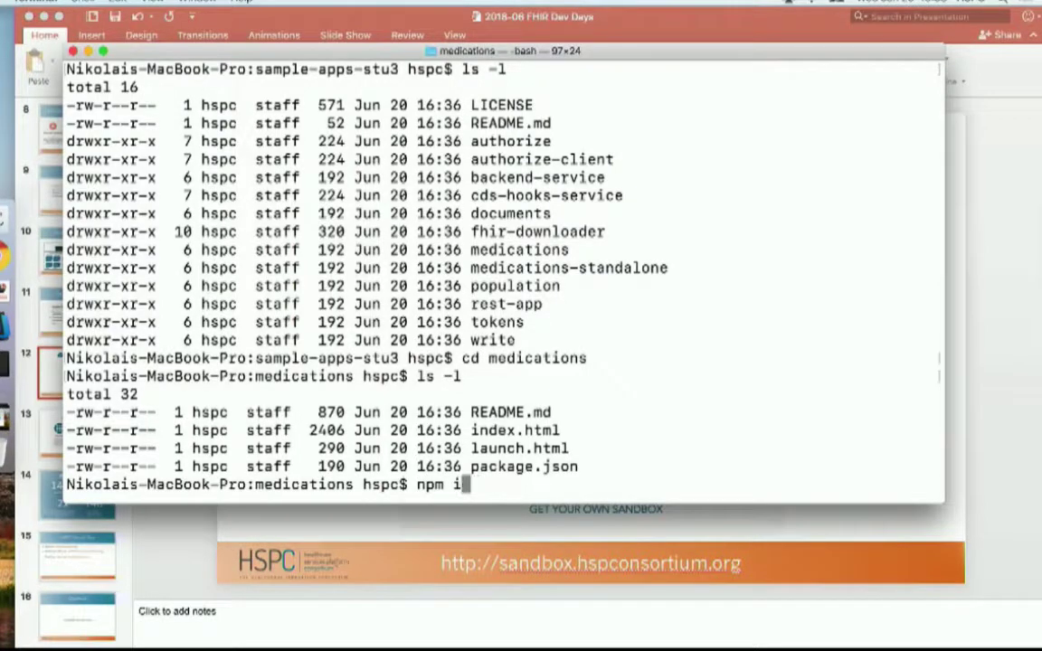
key(Return)
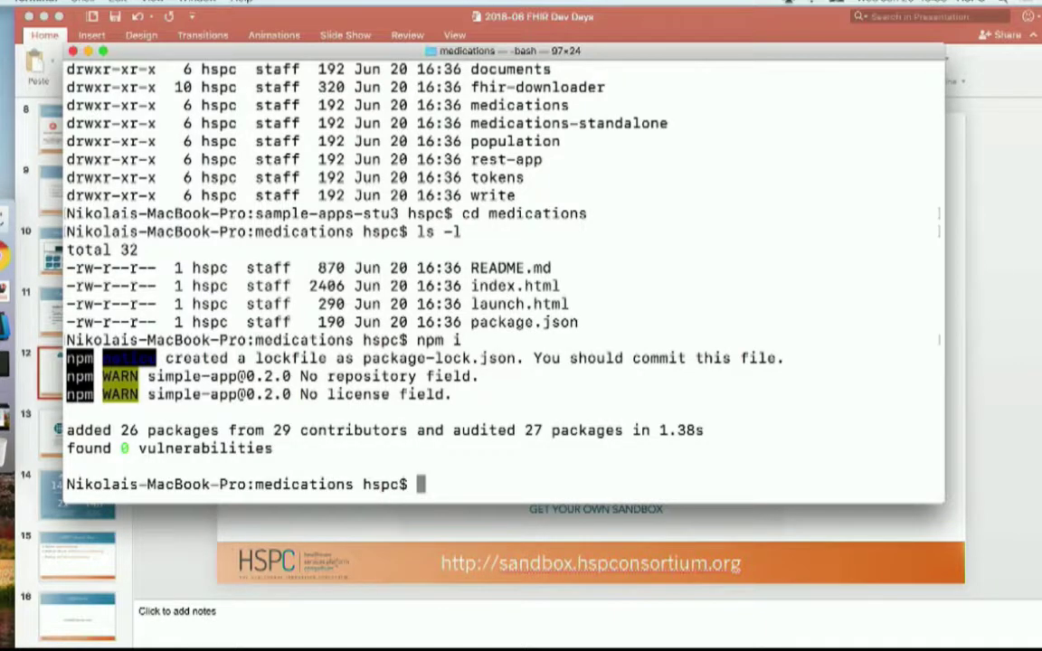
text(npm start)
key(Return)
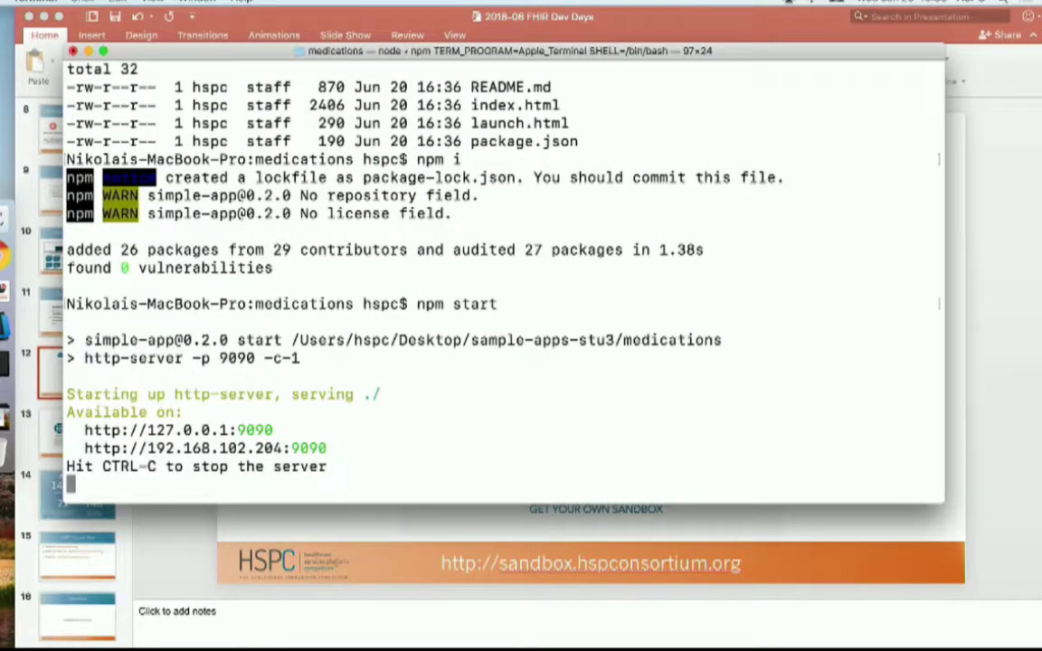
drag(275, 430, 83, 431)
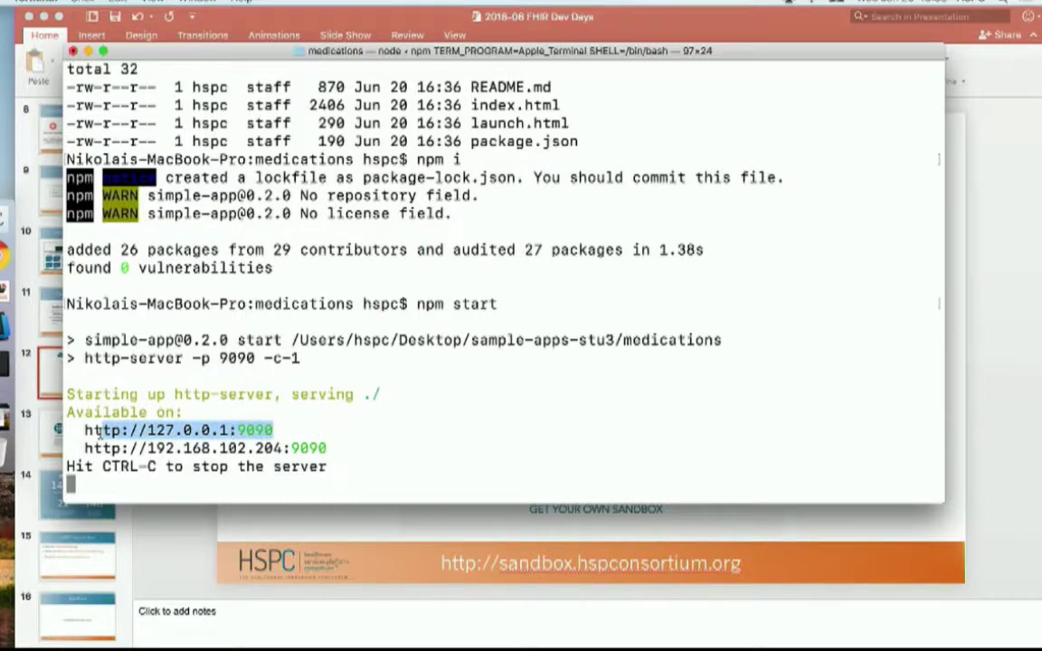
click(255, 450)
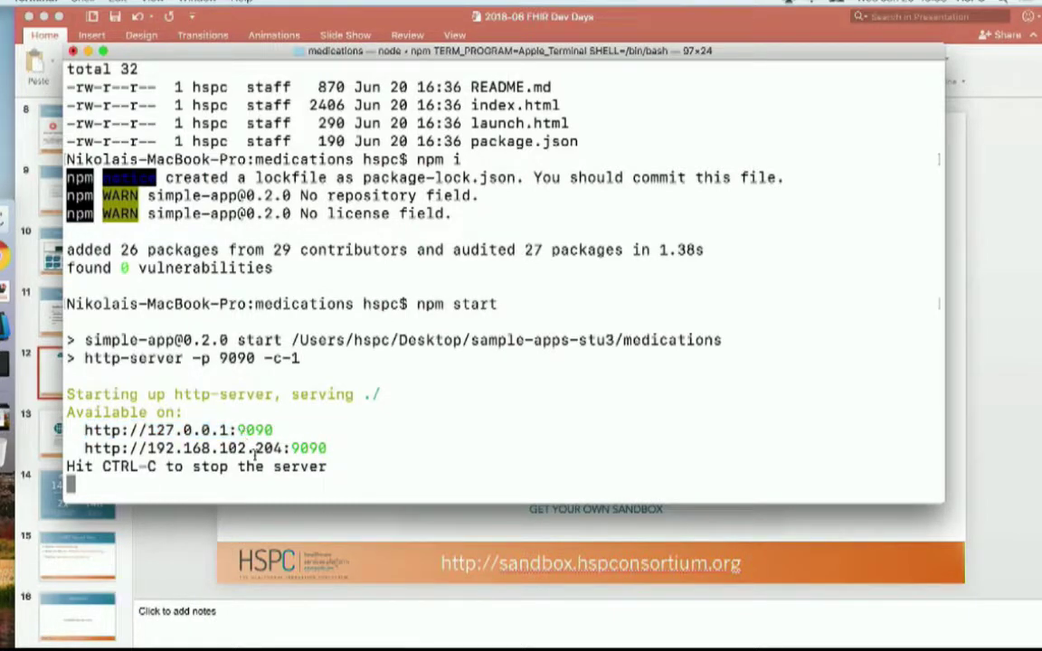
drag(273, 432, 85, 430)
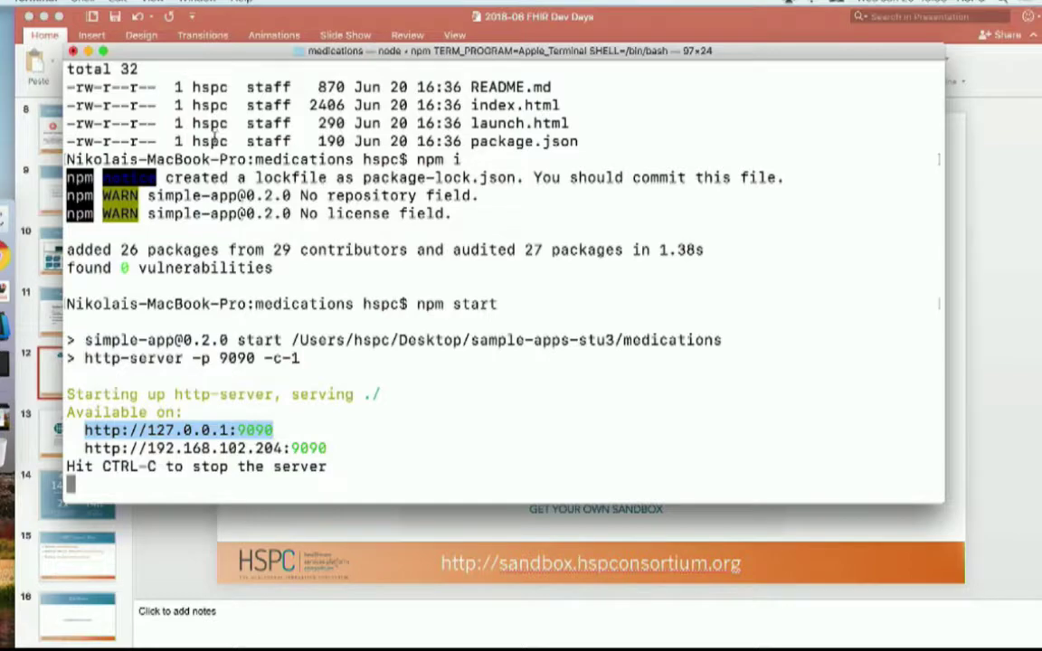
key(super+Tab)
key(super+Tab)
key(super+Tab)
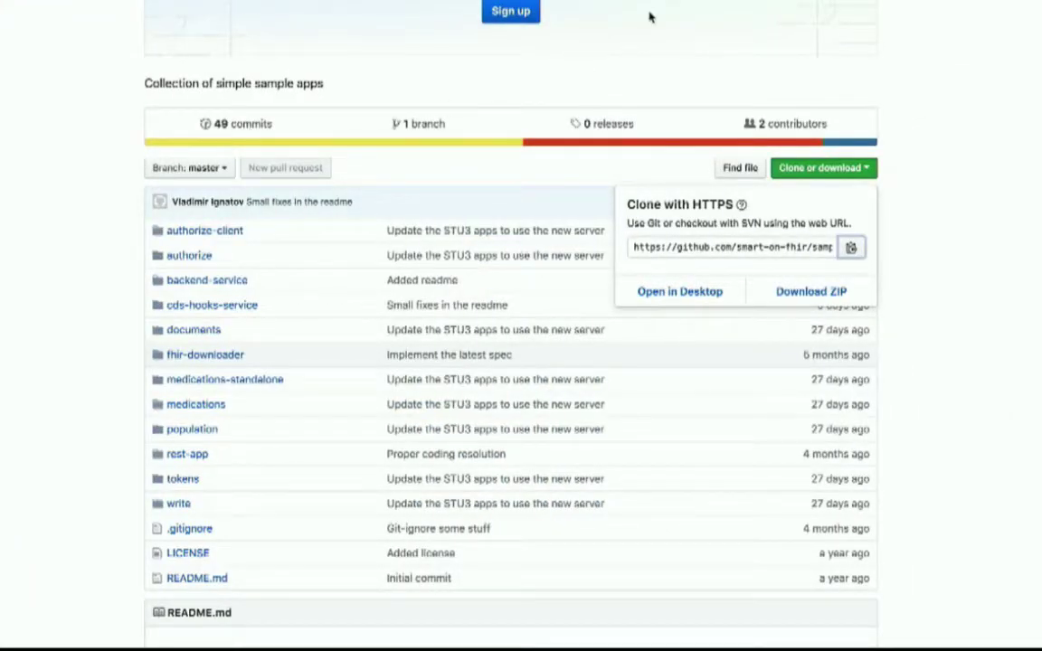
mouse_move(578, 2)
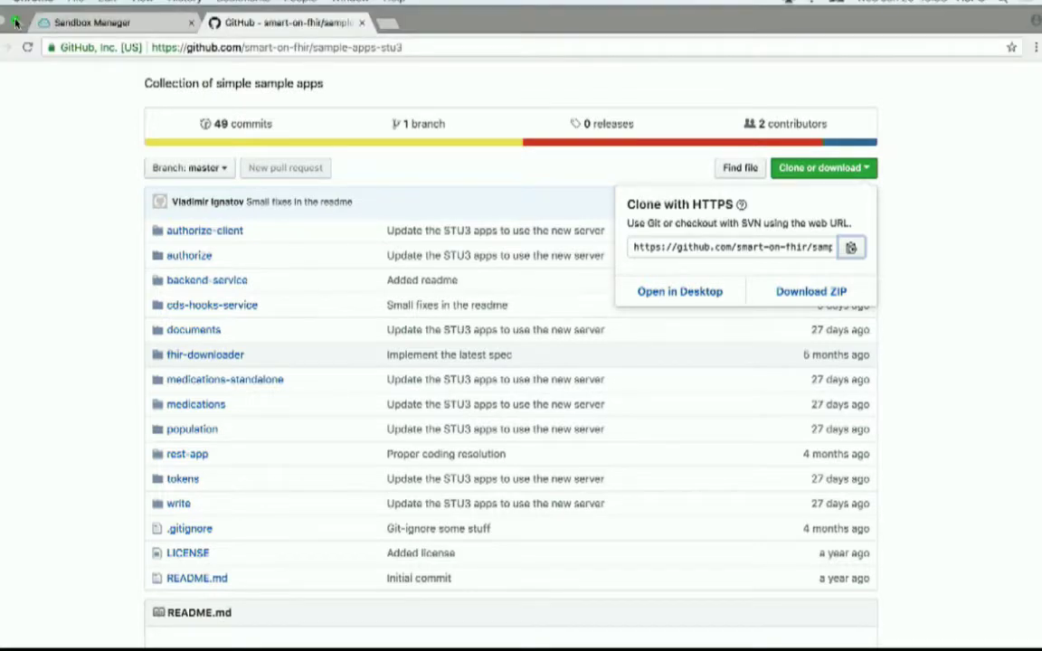
click(65, 20)
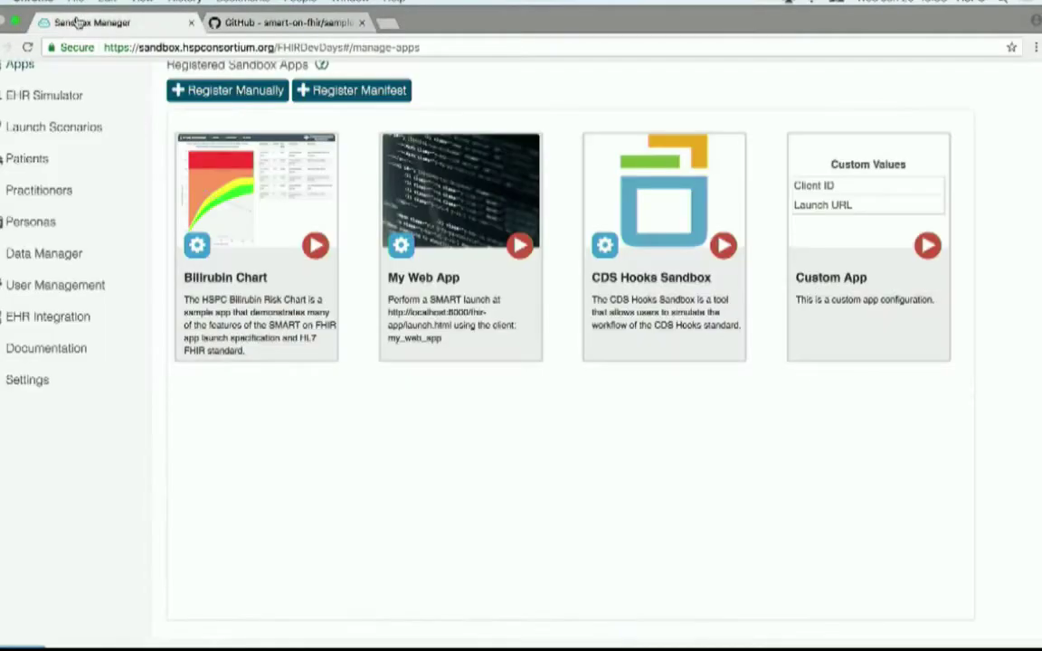
click(237, 93)
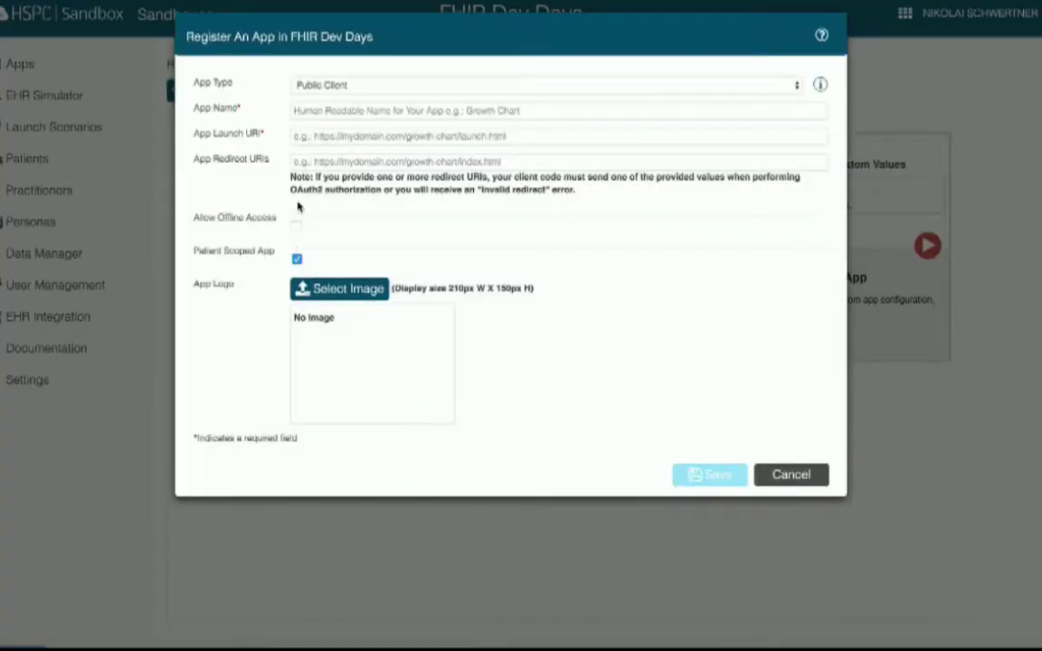
click(337, 113)
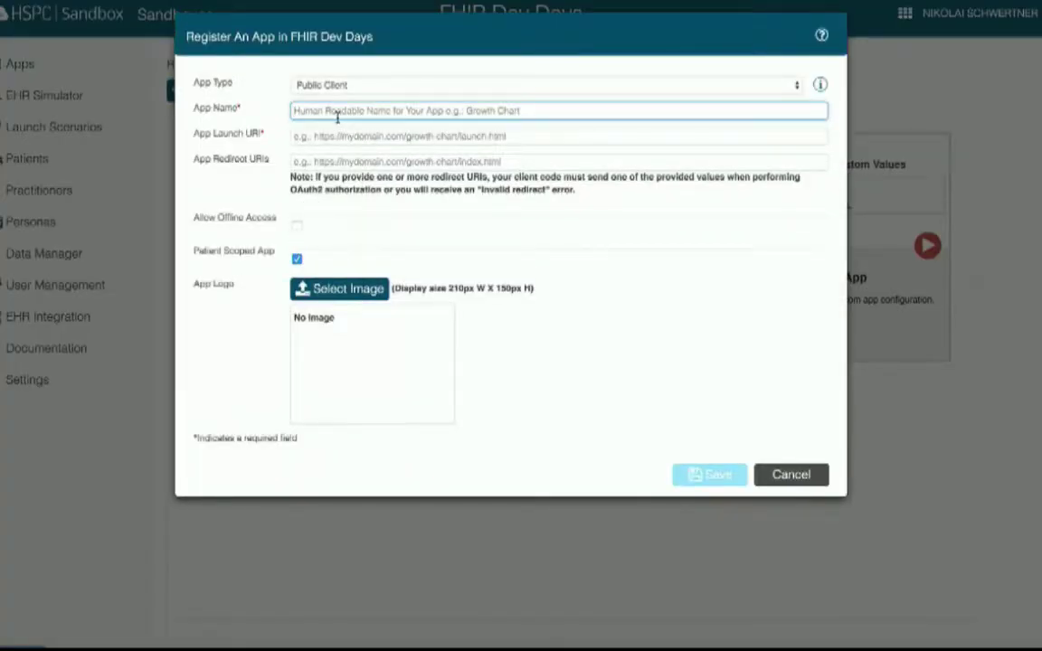
text(Medi)
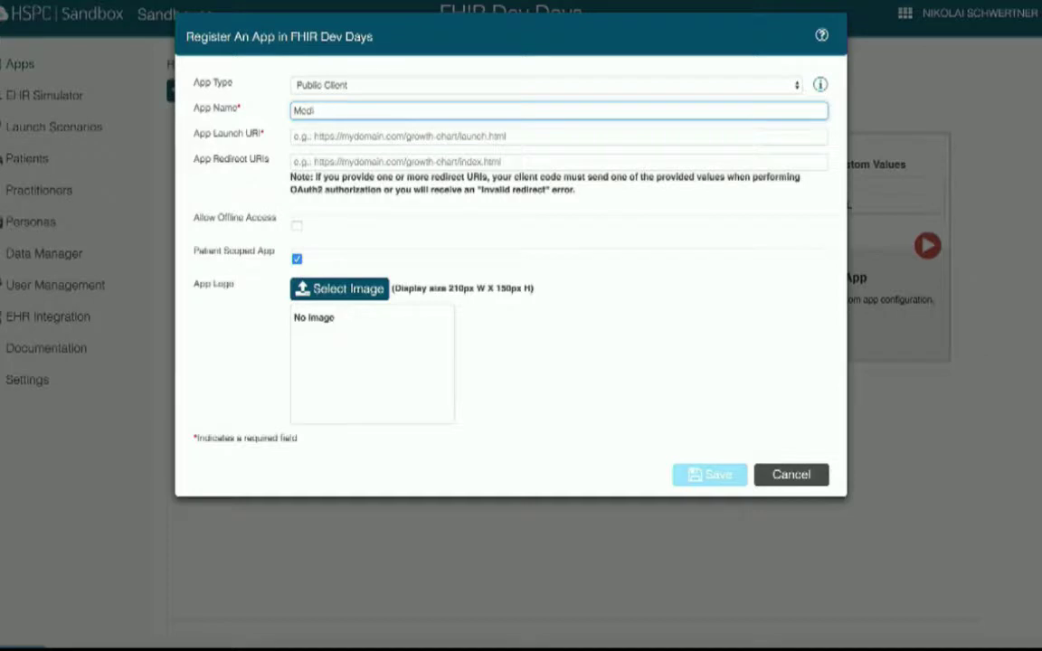
text(cations)
key(Tab)
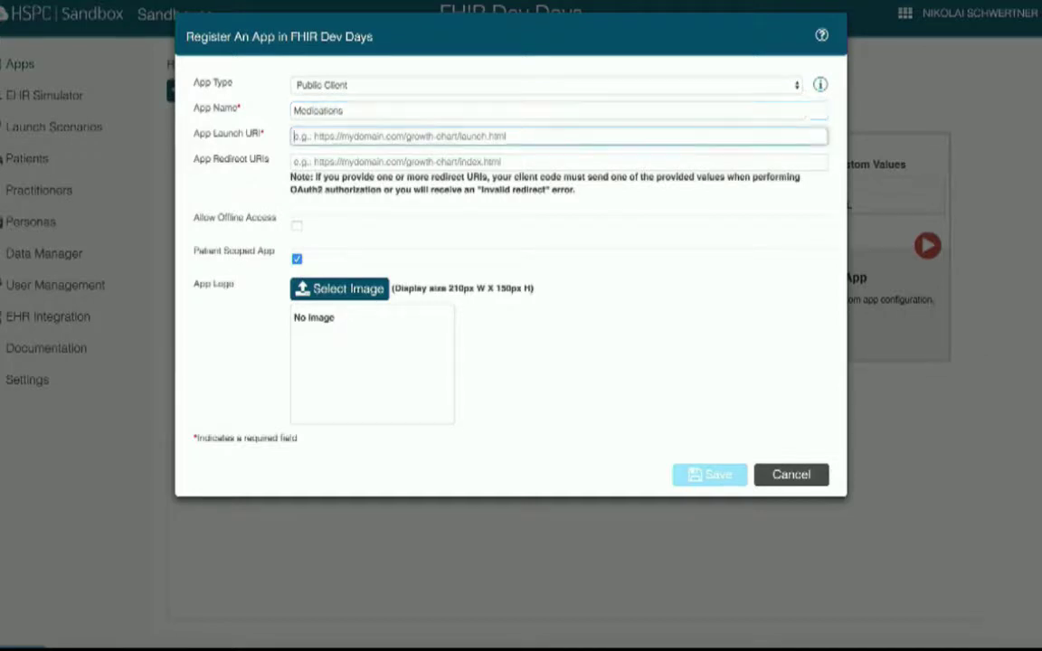
text(http://127.0.0.1:9090)
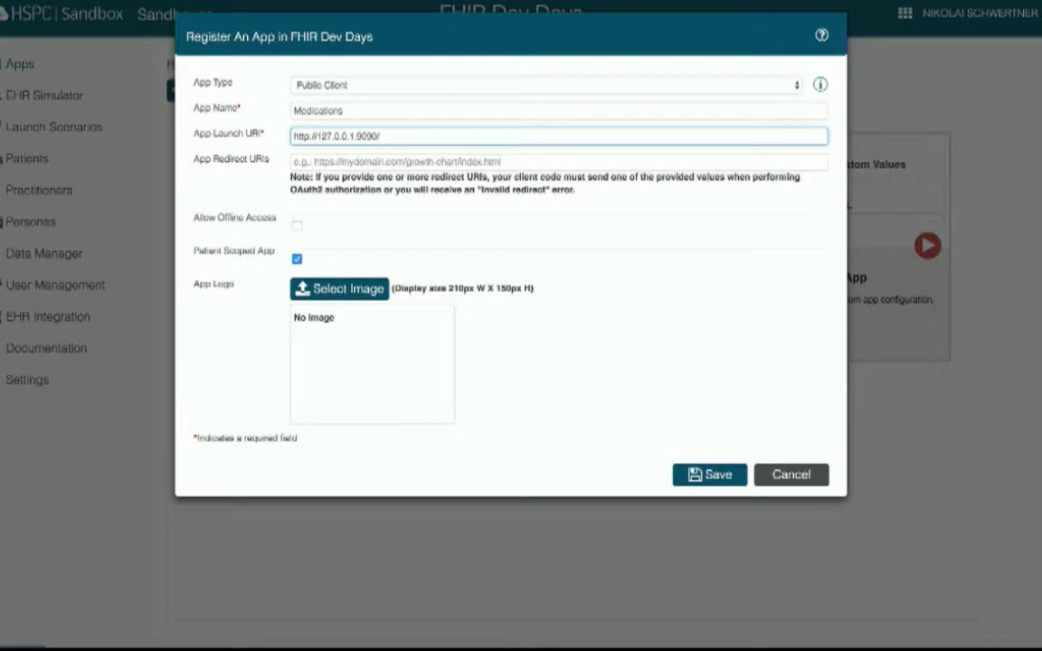
text(launch.html)
key(Tab)
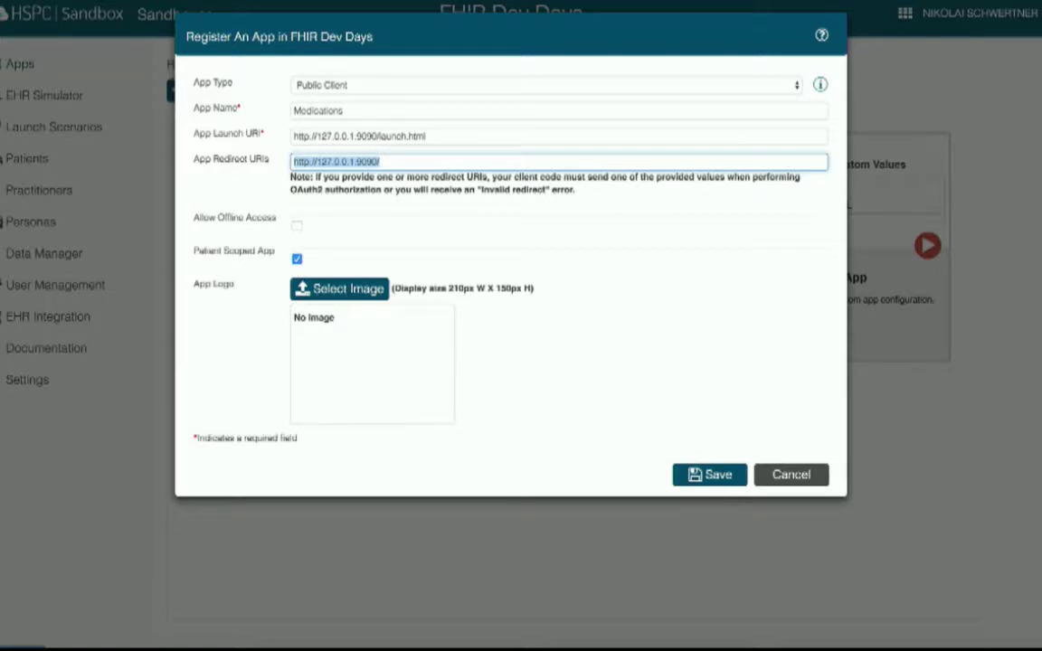
- Keep it a Public Client, set the Desktop medication image as logo, and save
click(407, 161)
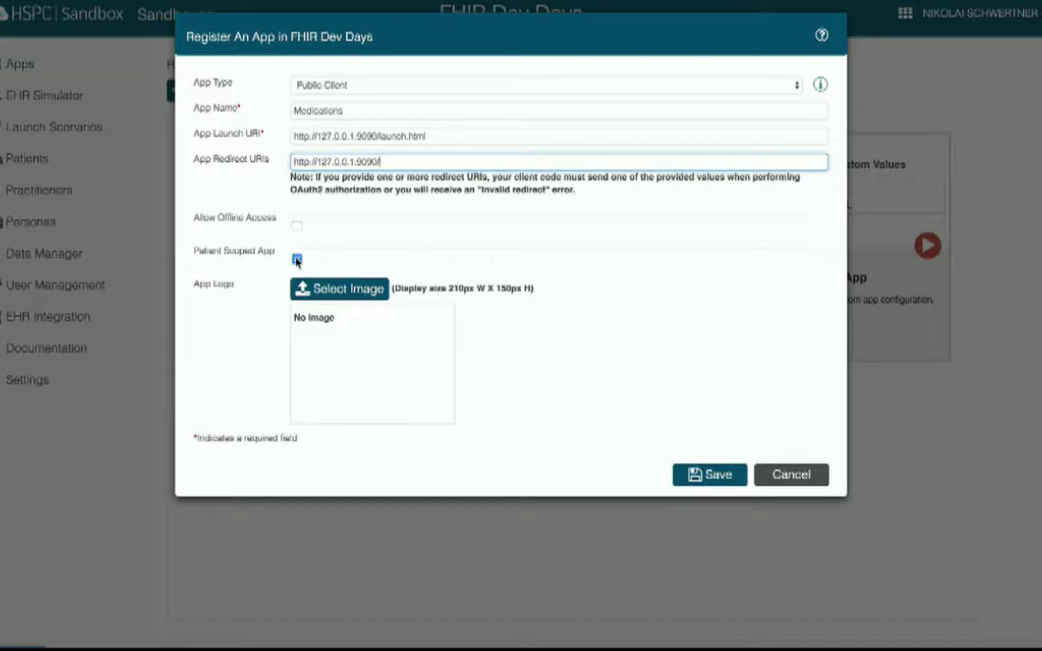
click(366, 85)
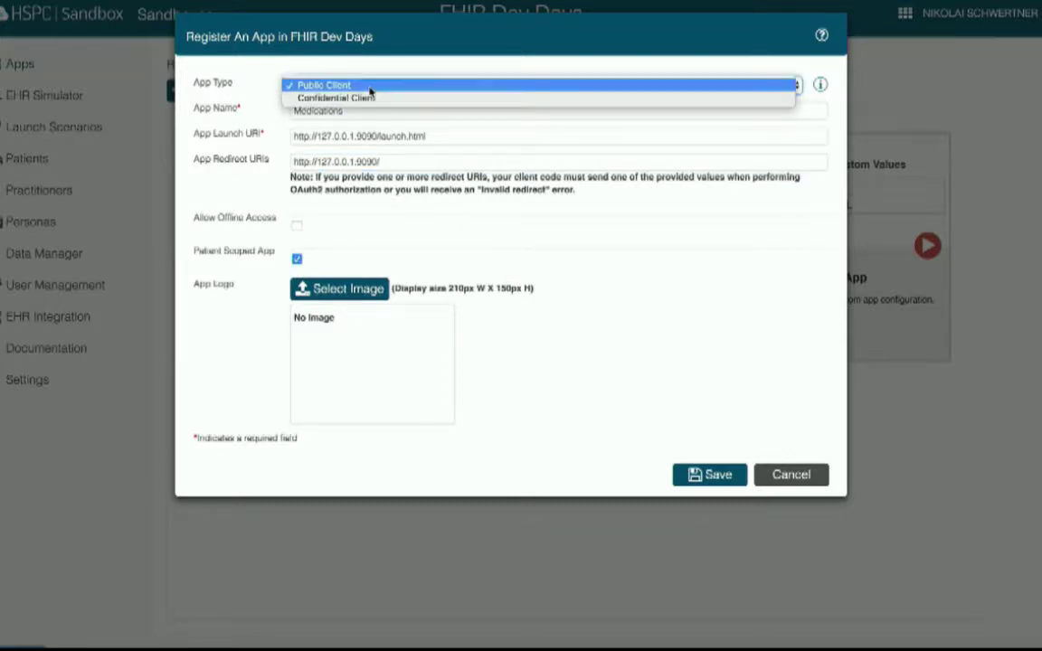
click(391, 74)
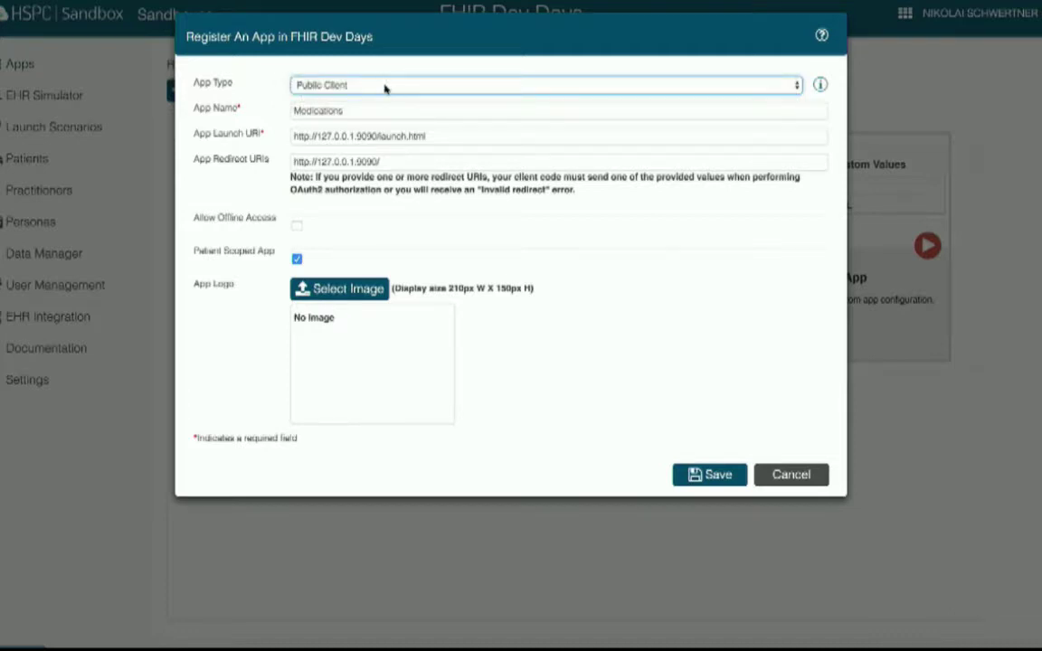
click(340, 271)
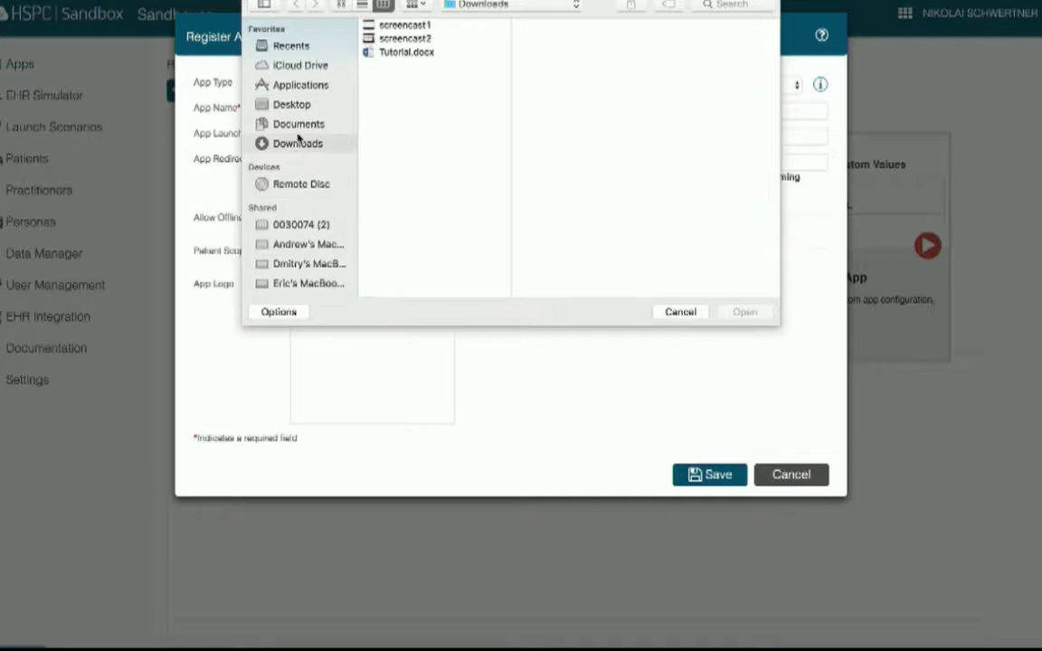
click(298, 107)
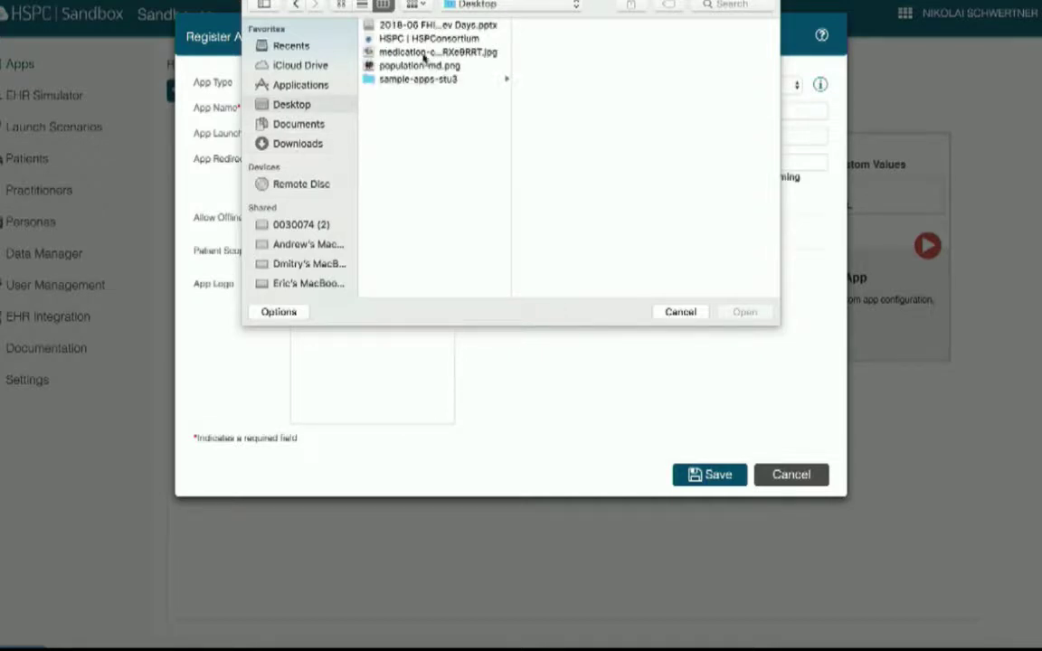
click(383, 52)
click(742, 312)
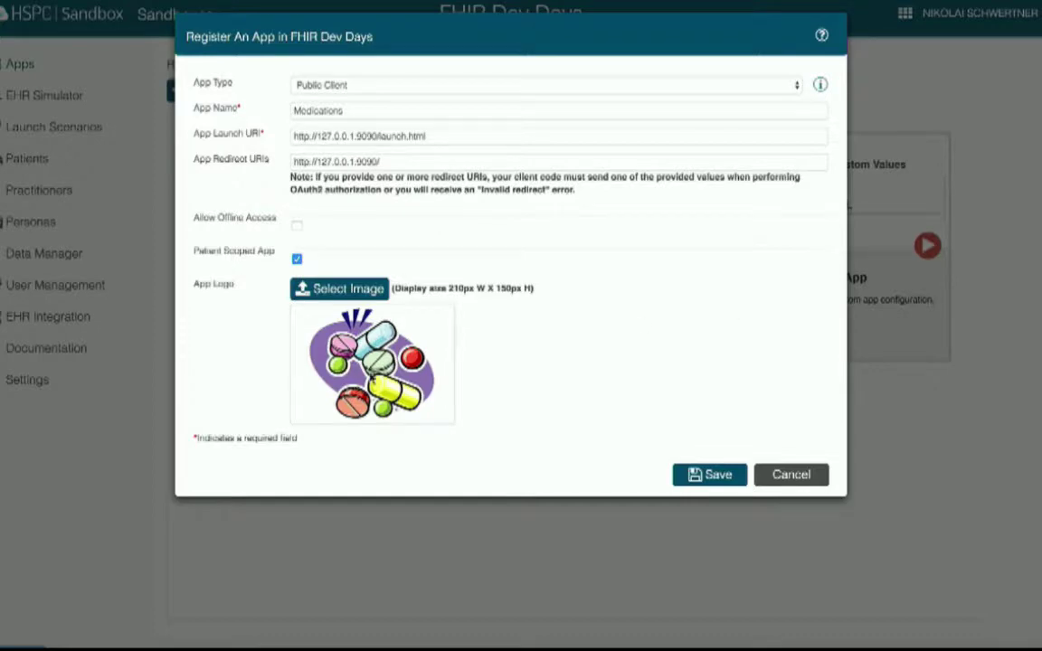
click(713, 475)
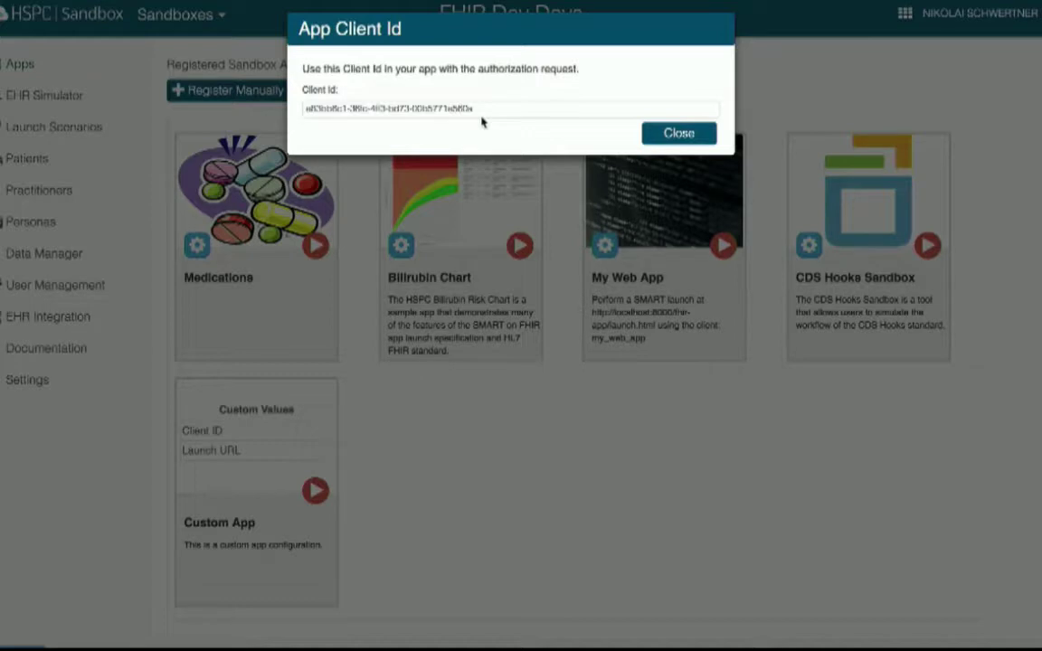
- Copy the Medications app's new client ID and close the client ID dialog
drag(481, 111, 309, 110)
click(301, 109)
triple_click(303, 109)
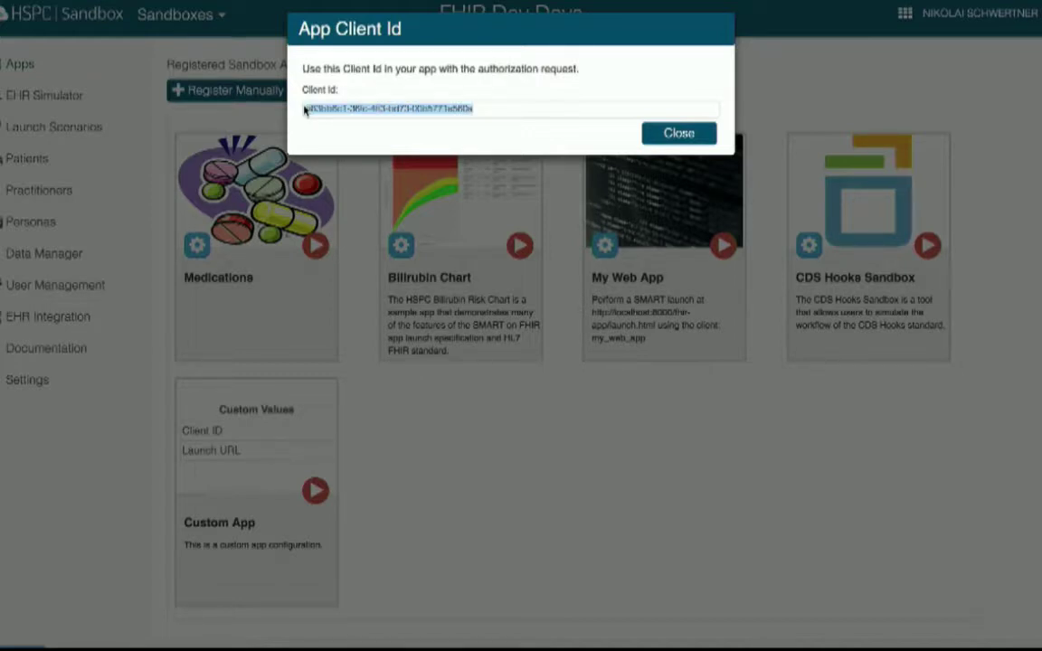
click(353, 109)
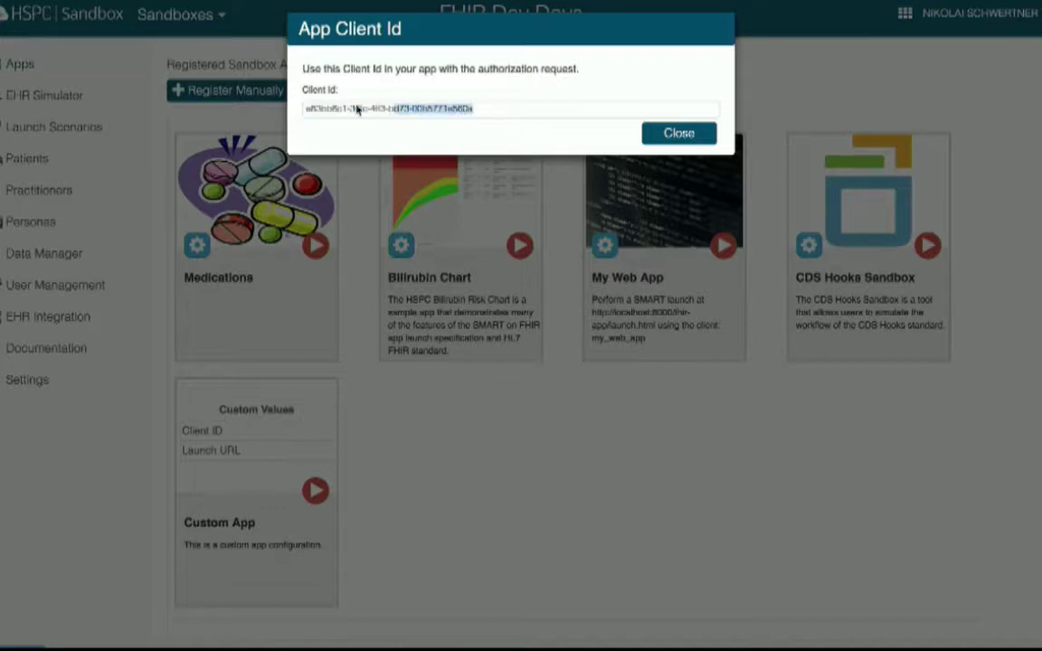
click(302, 108)
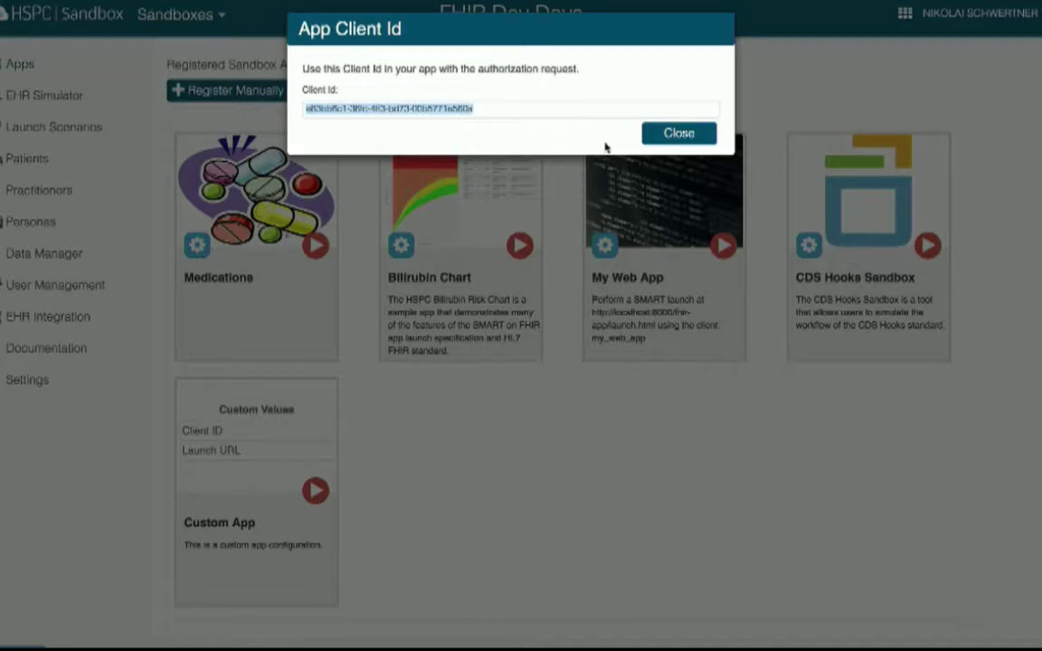
click(680, 134)
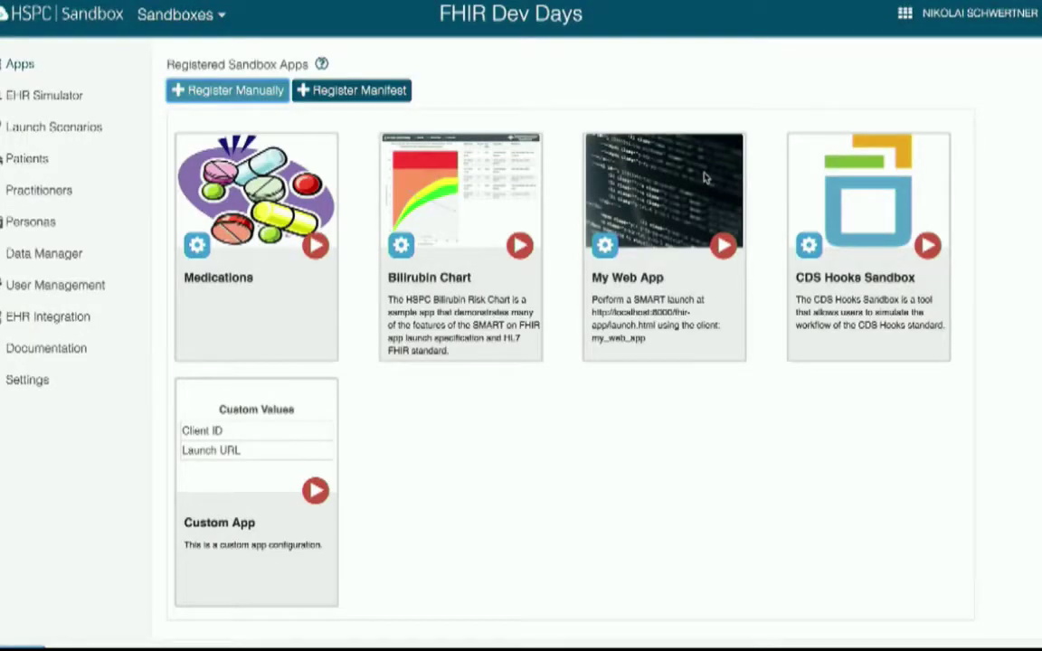
key(super+Tab)
key(super+Tab)
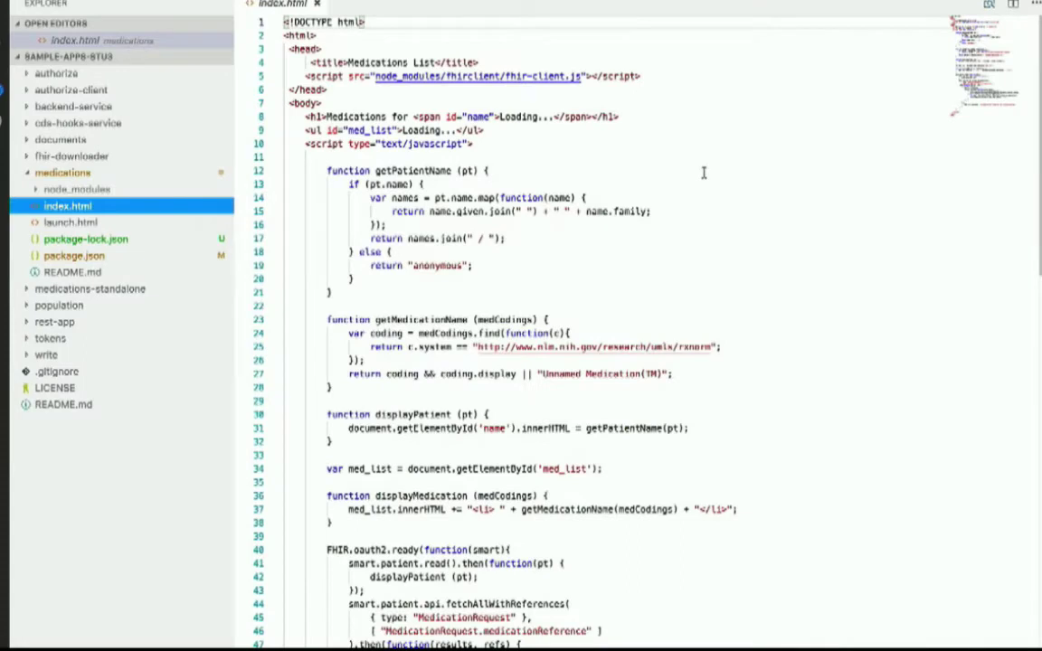
- Replace my_web_app with the new Medications client ID in medications/launch.html and save it
click(71, 221)
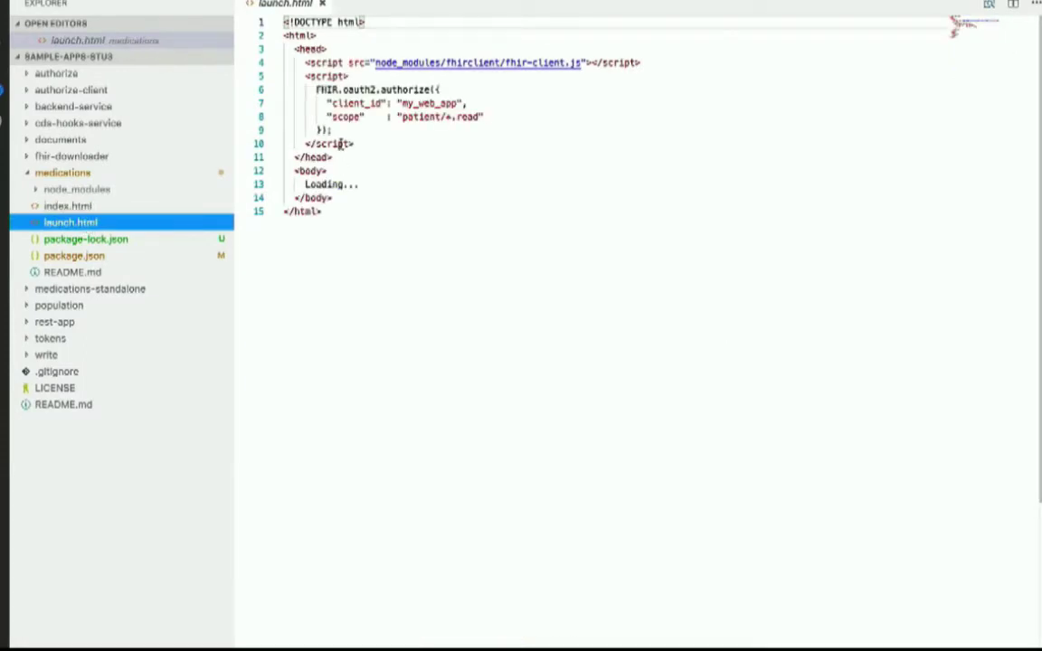
double_click(405, 103)
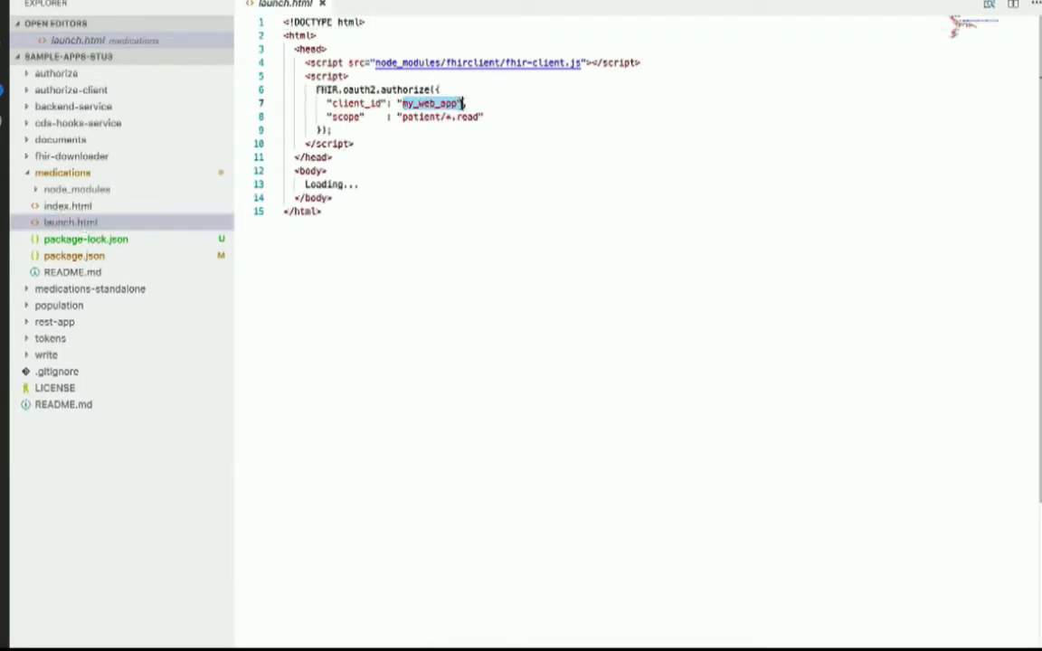
text(e83bb6c1-36fc-4ff3-bd73-00b5771e560a)
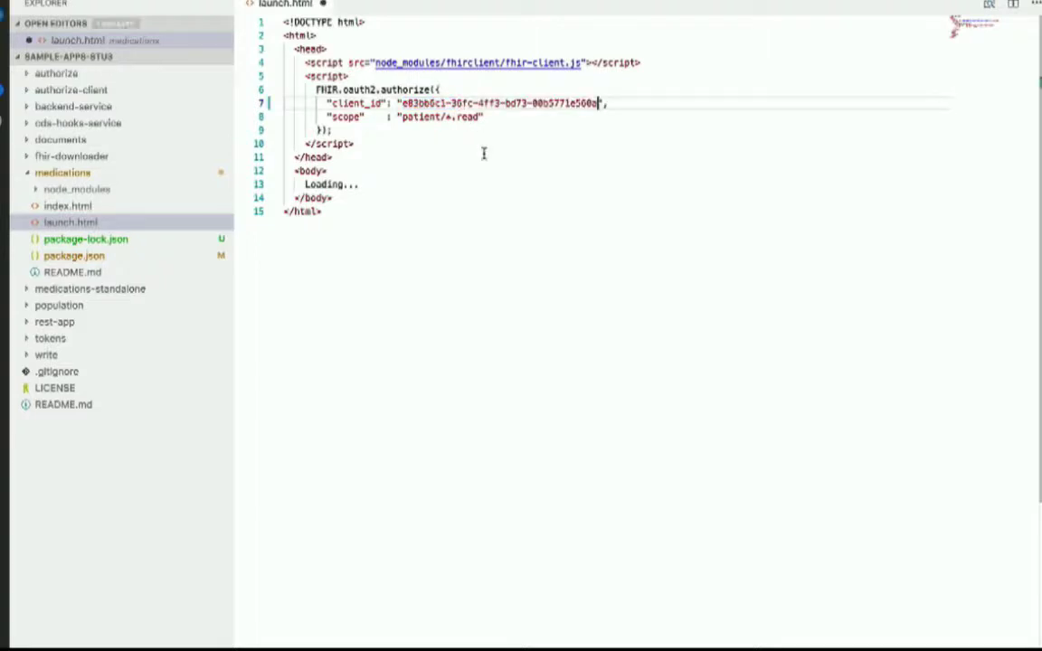
key(super+s)
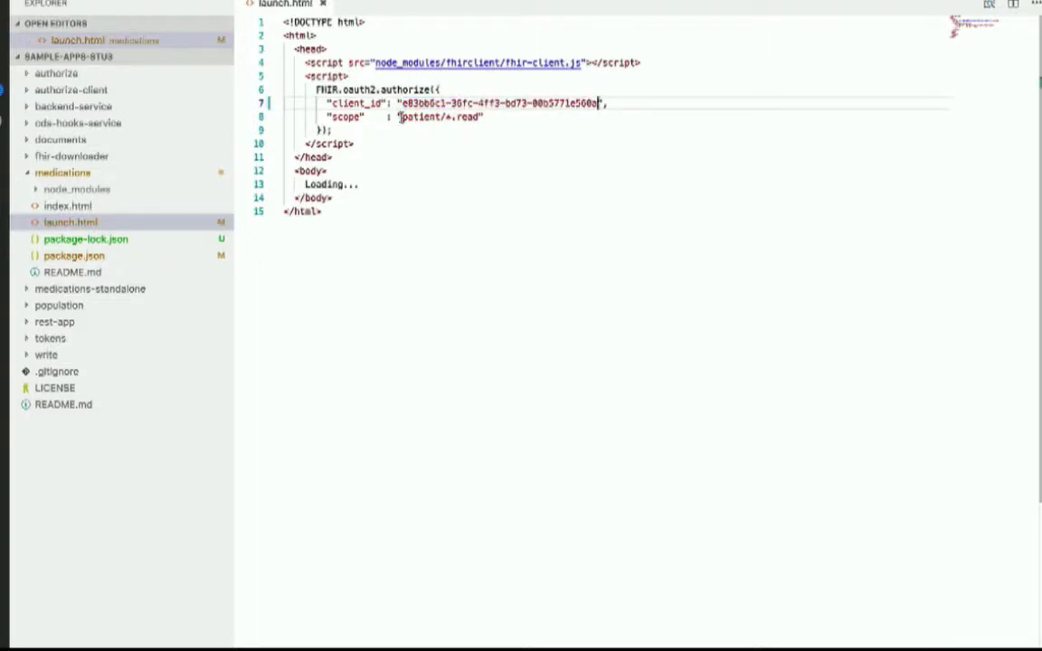
drag(400, 117, 480, 117)
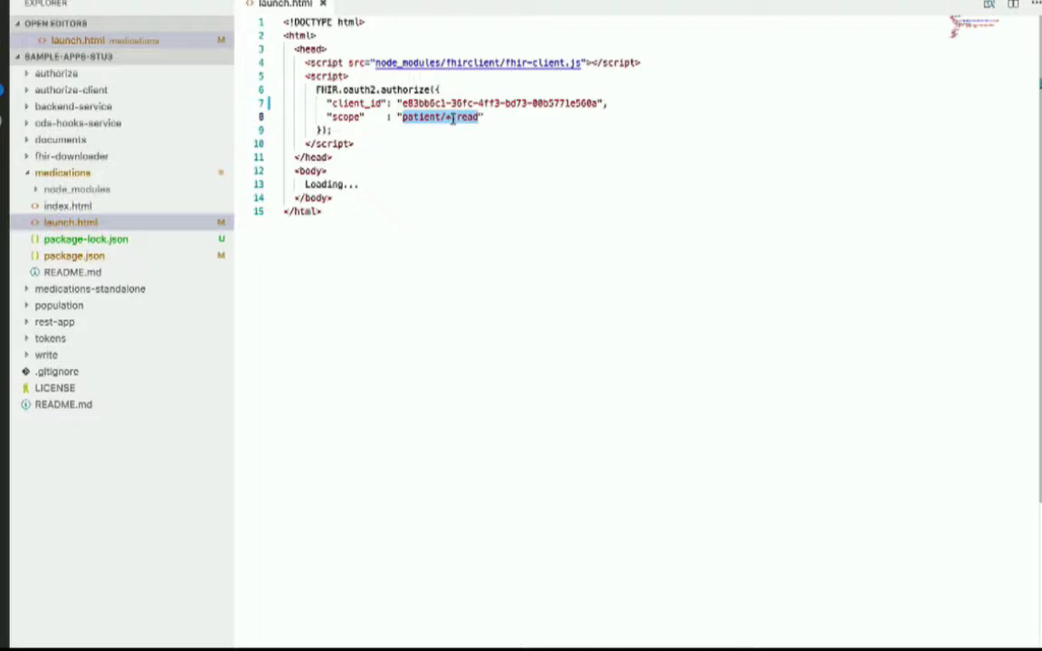
key(ctrl+Left)
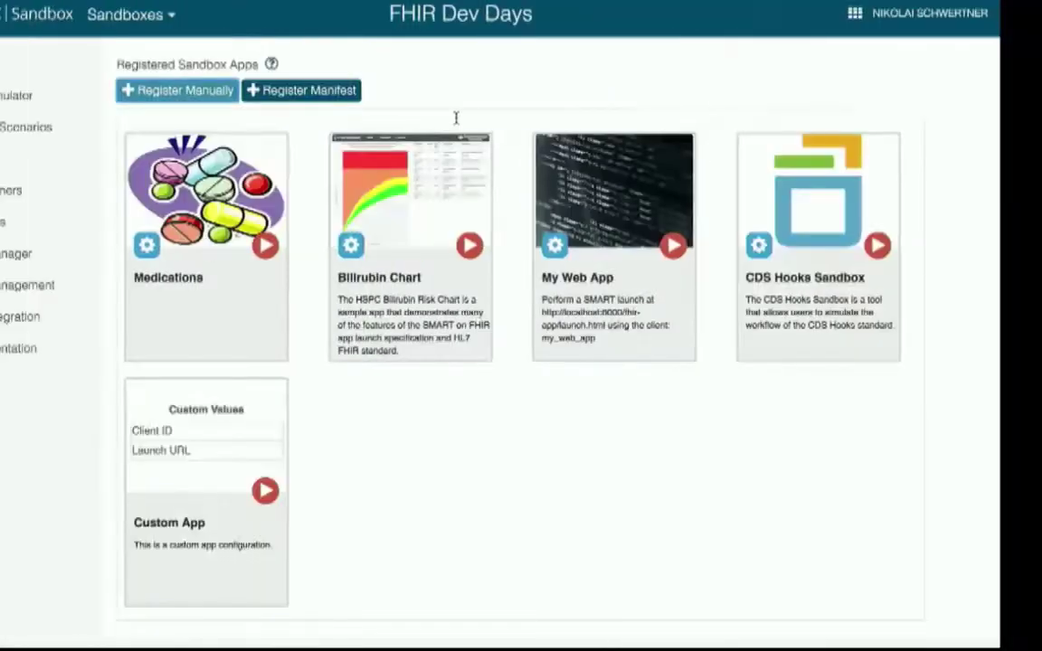
- Change the Medications app's scopes to launch patient/*.read
click(196, 246)
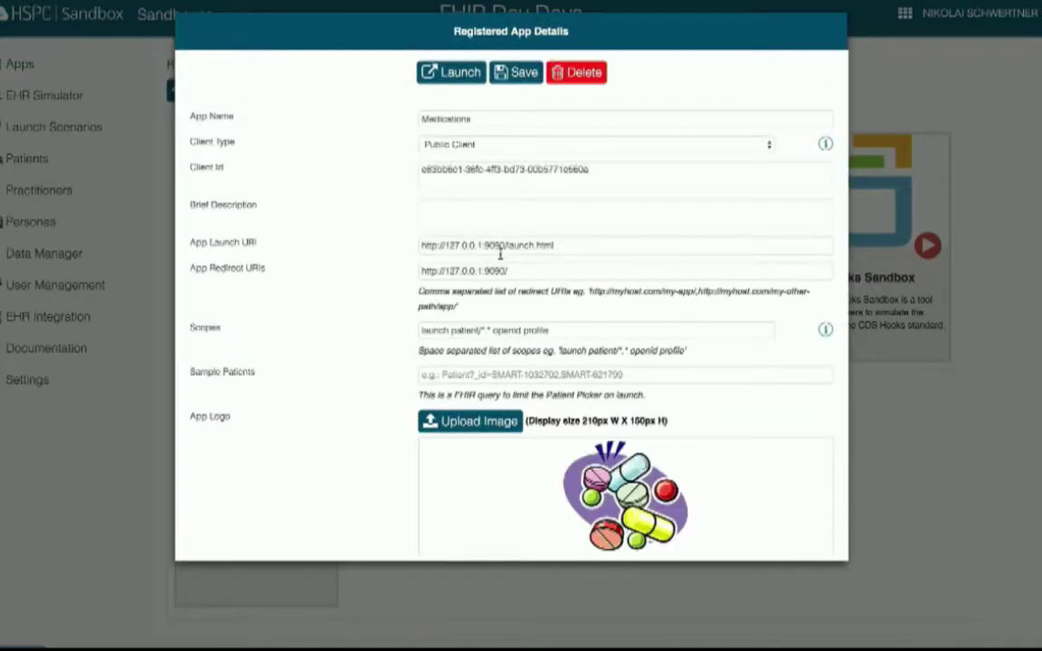
drag(452, 331, 565, 329)
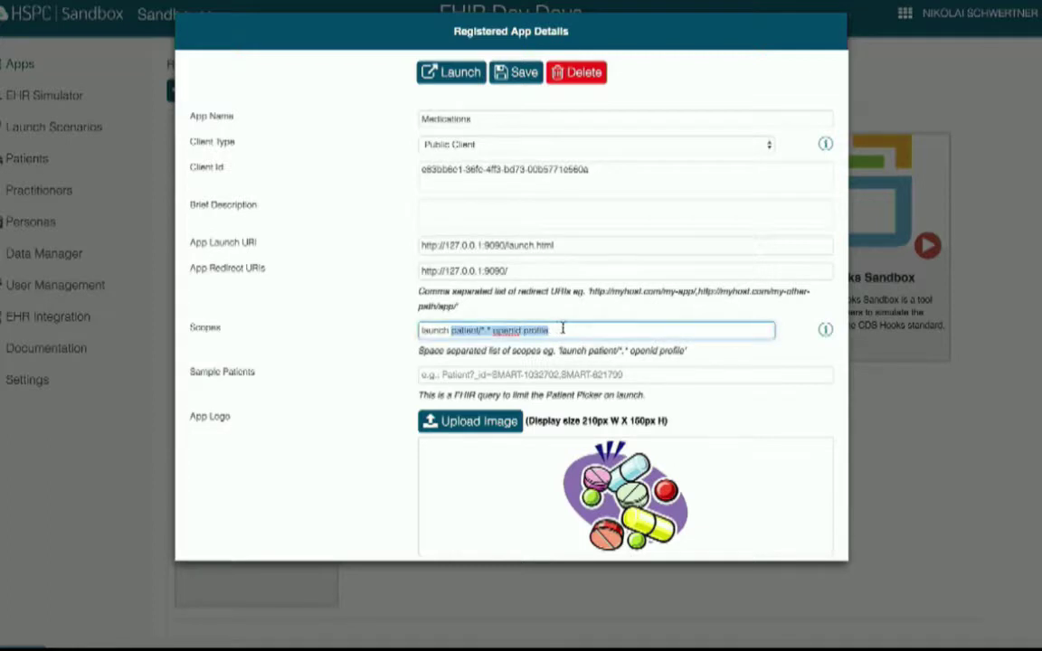
text(patient/*.read)
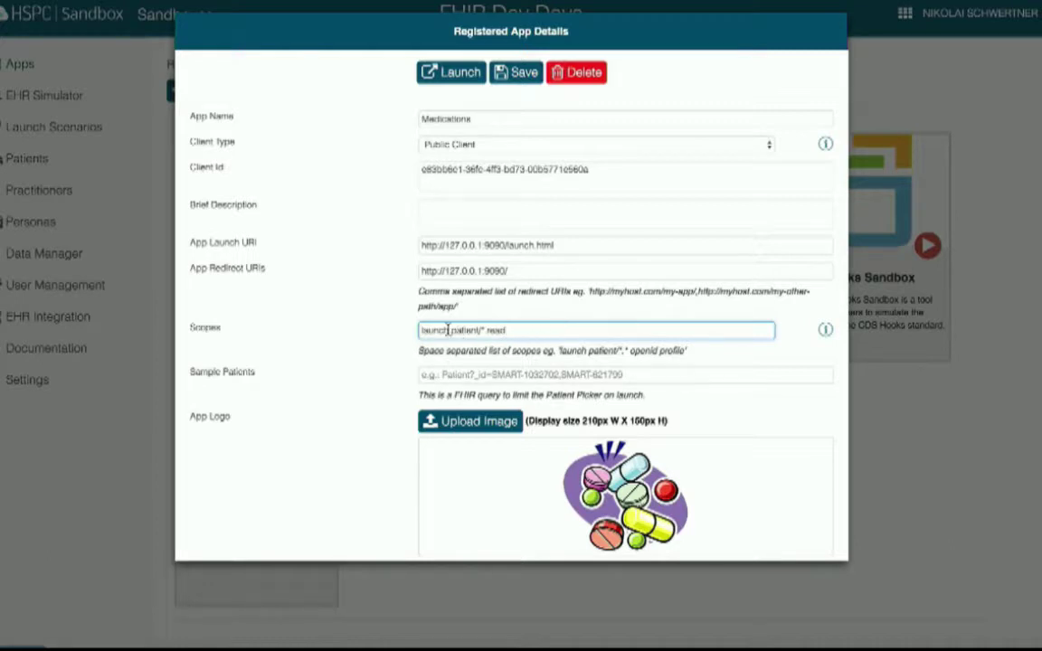
drag(422, 331, 505, 333)
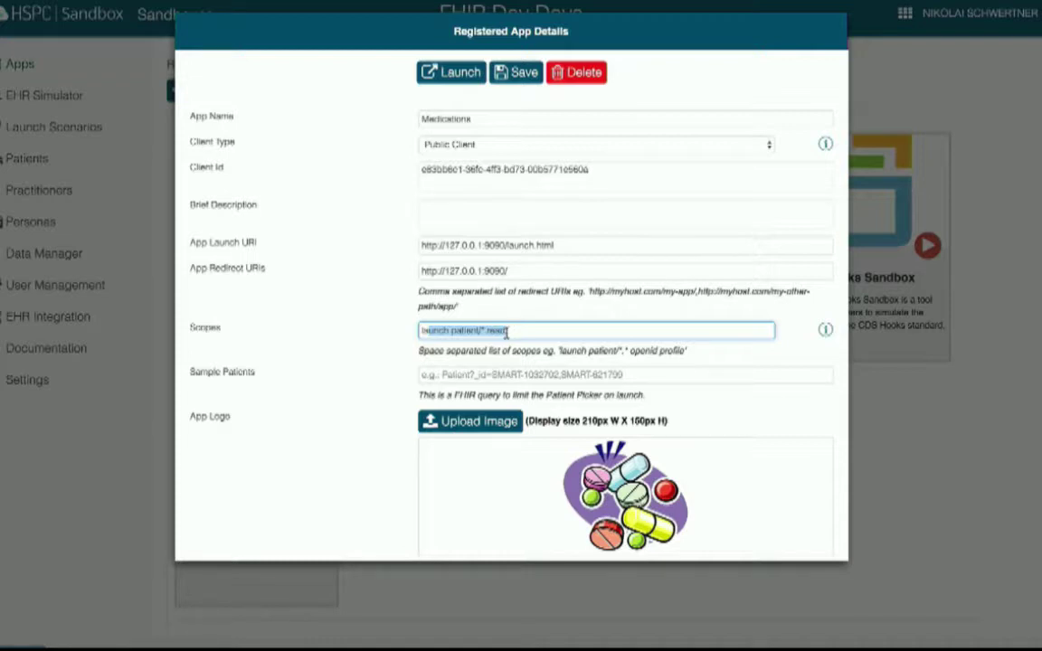
double_click(436, 331)
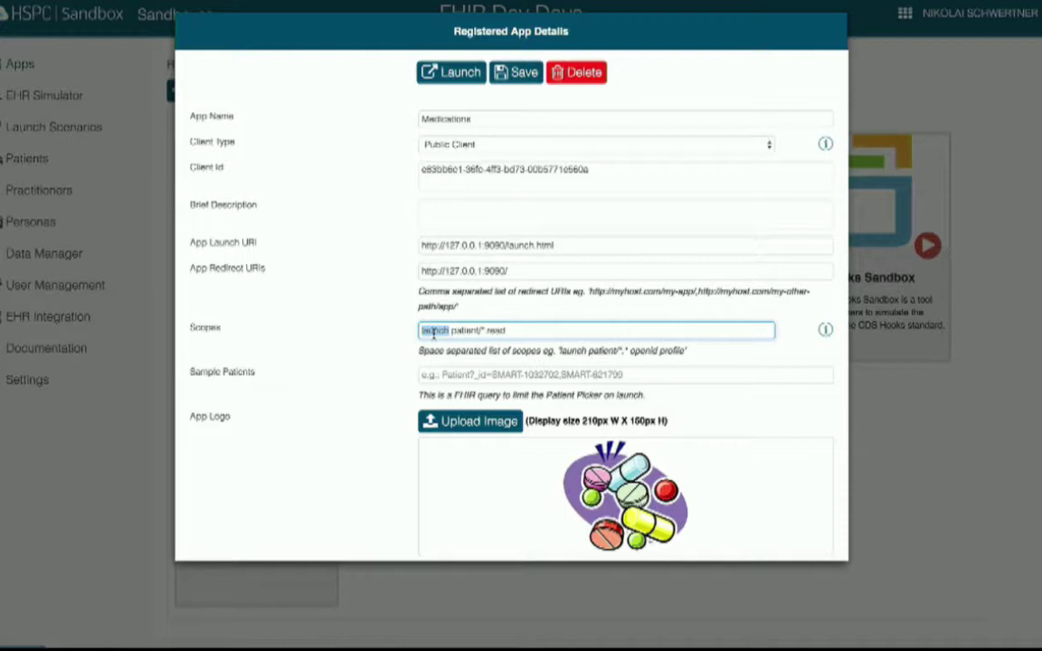
- Add the brief description 'Display all medications for patient' and save the Medications app
click(477, 218)
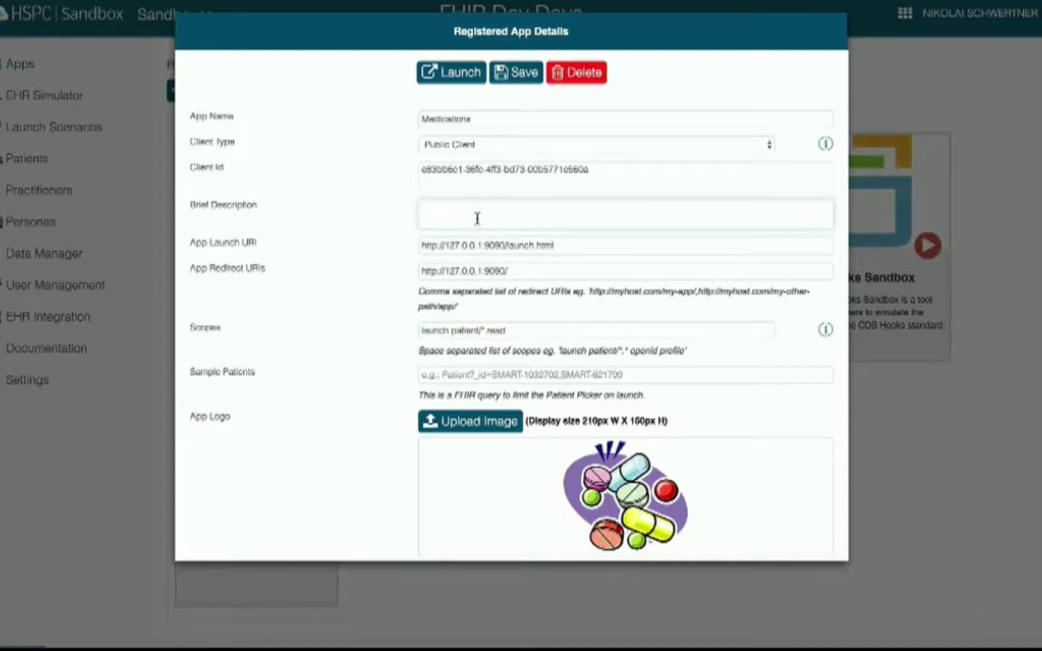
text(Display all medicati)
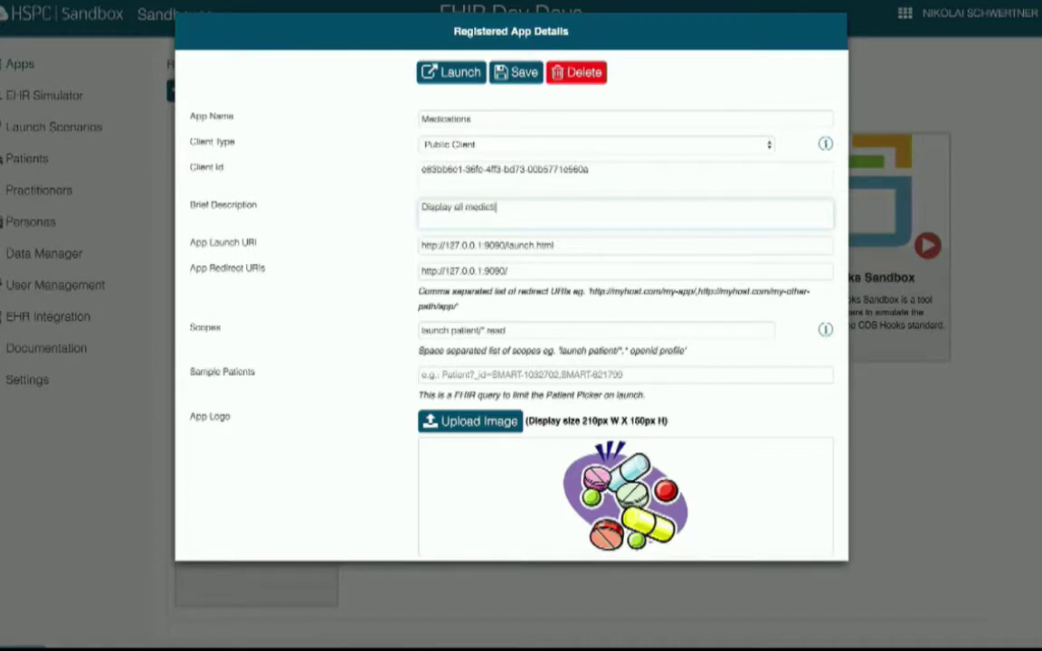
text(ons for patient)
click(517, 76)
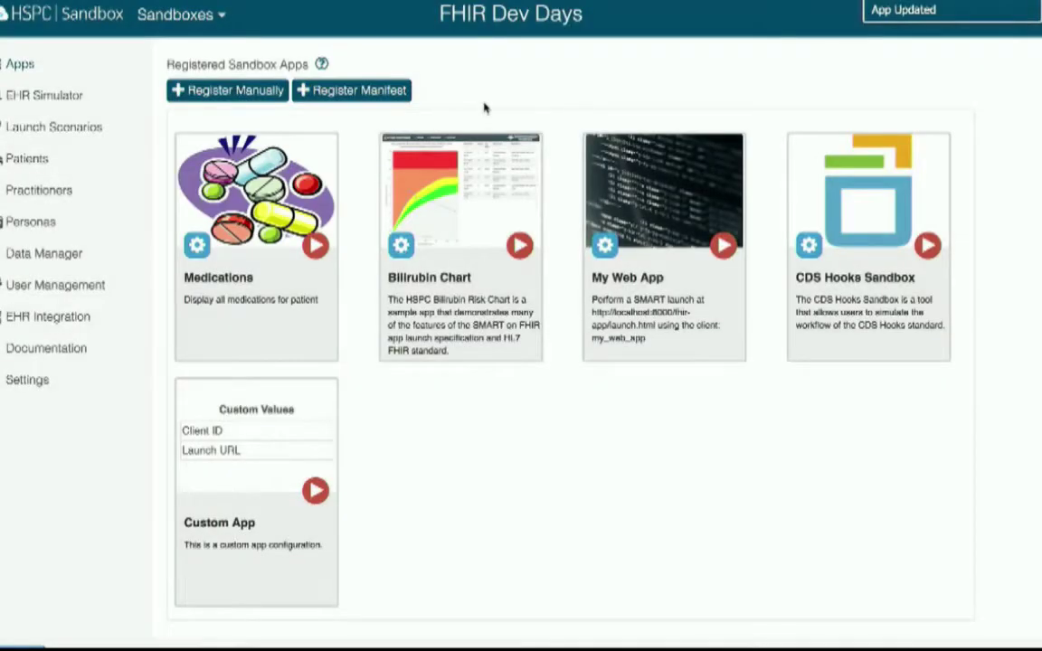
- Launch Medications for the first patient listed in Choose a Patient
click(315, 246)
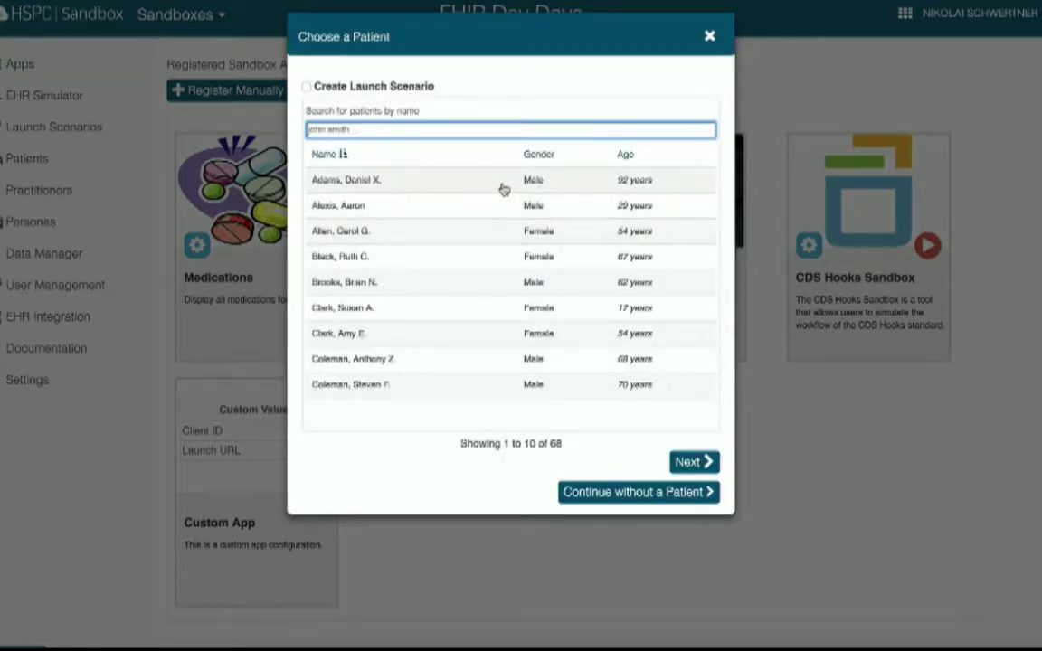
click(351, 183)
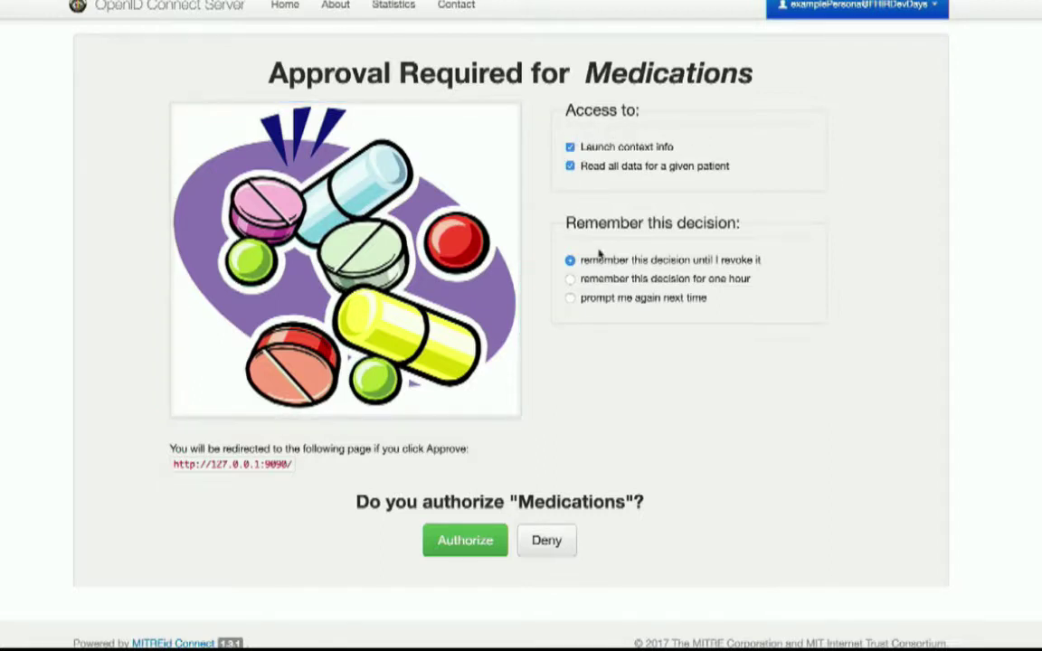
- Authorize Medications with 'prompt me again next time', check the medication list, then close its tab
click(570, 300)
click(459, 554)
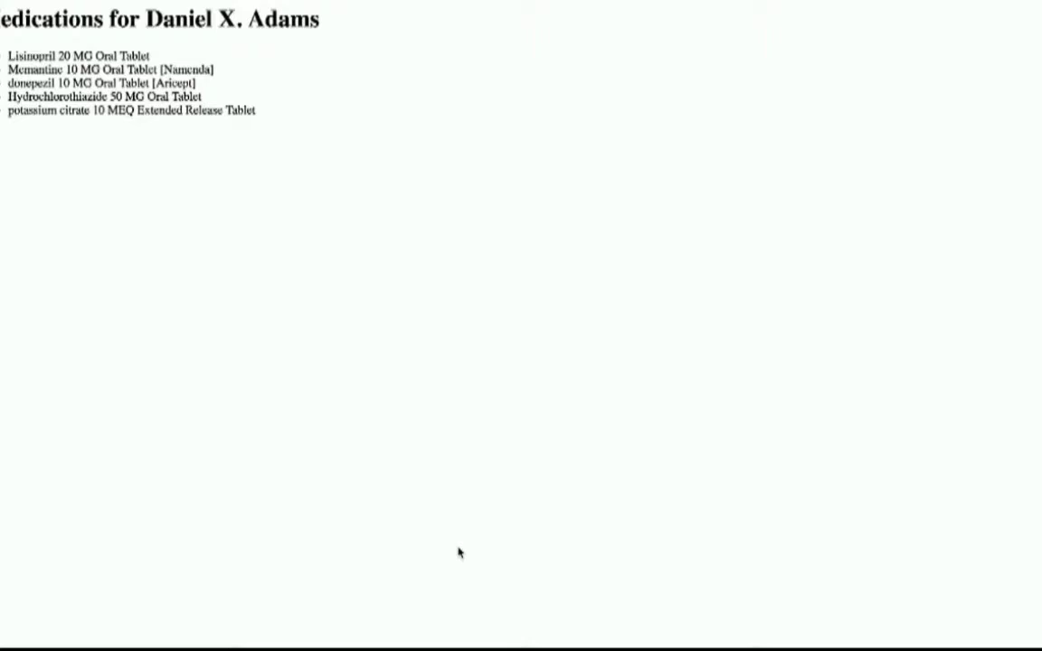
mouse_move(366, 3)
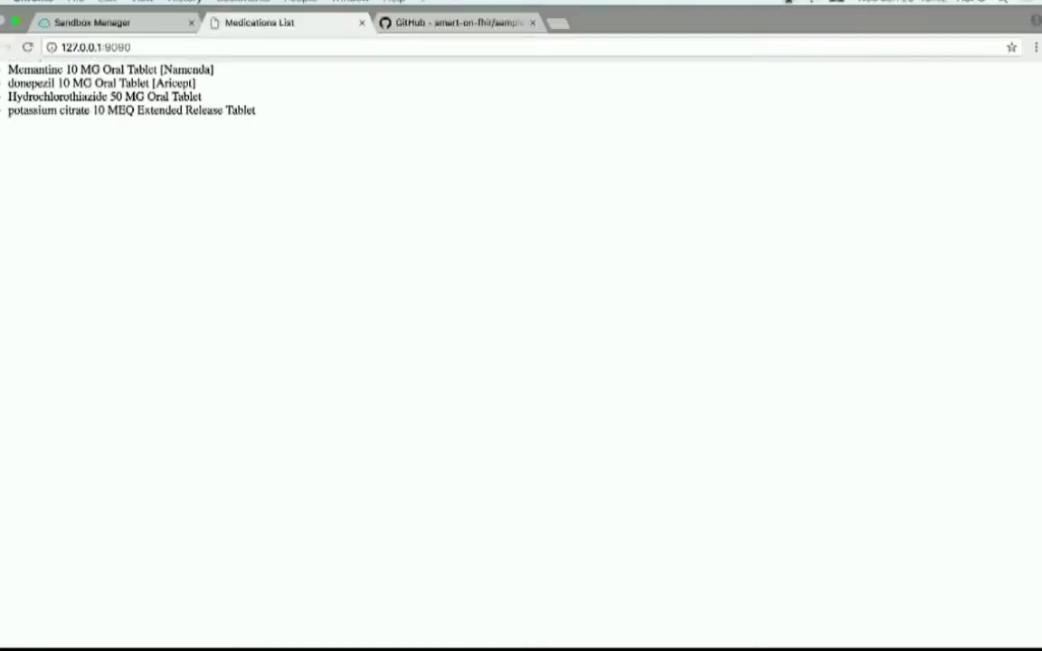
click(362, 22)
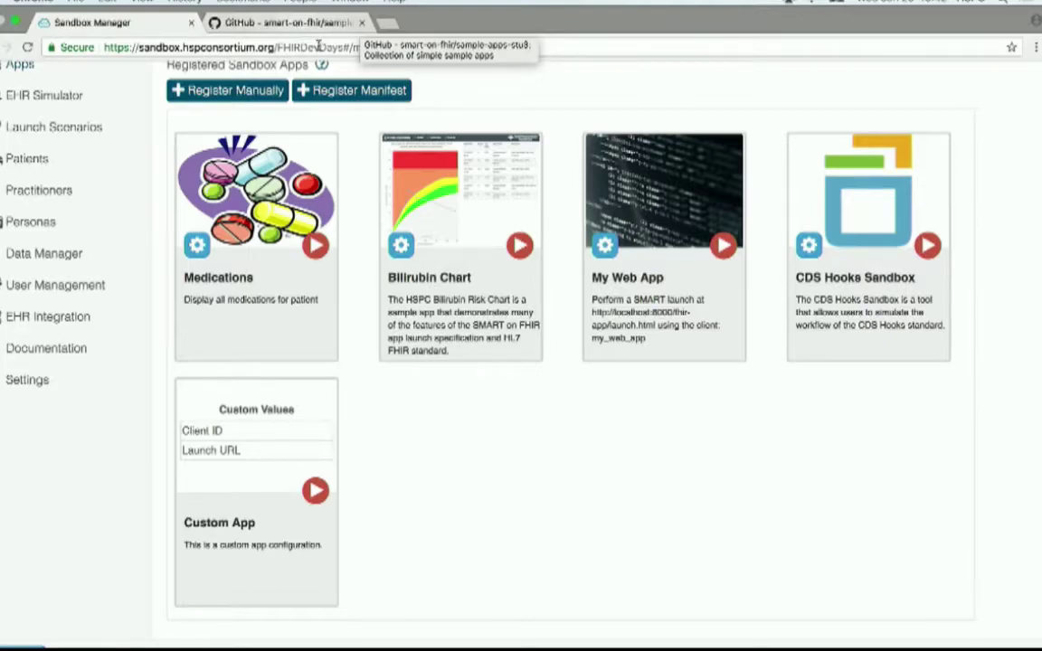
key(super+Tab)
key(super+Tab)
key(super+Tab)
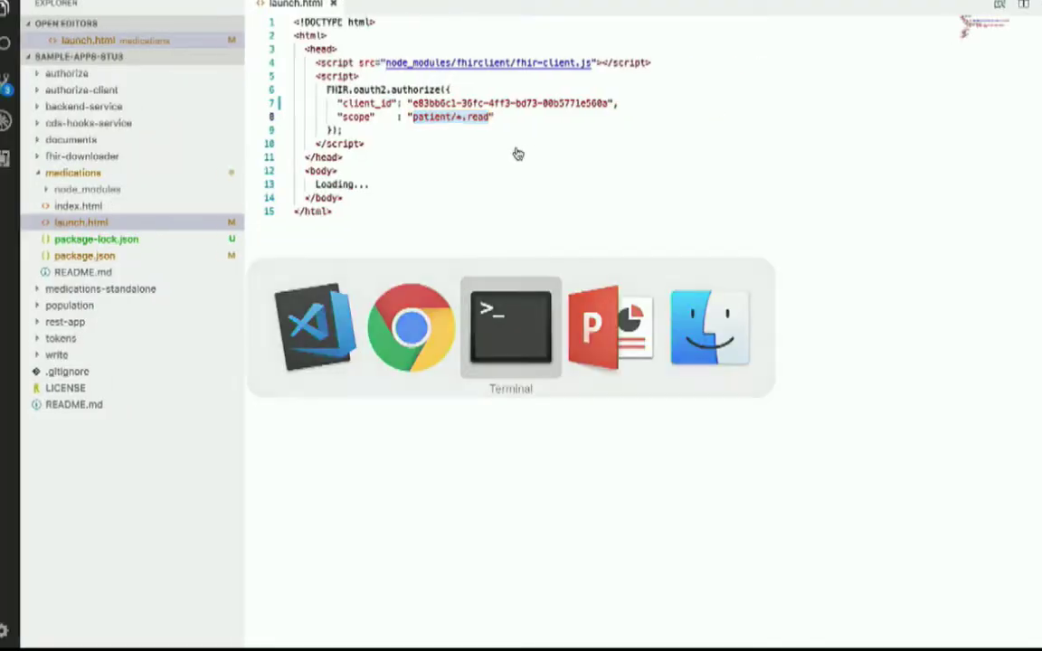
- In a new Terminal tab, move up to the sample-apps-stu3 folder and list its contents
click(539, 174)
key(super+t)
text(ls -l)
key(Return)
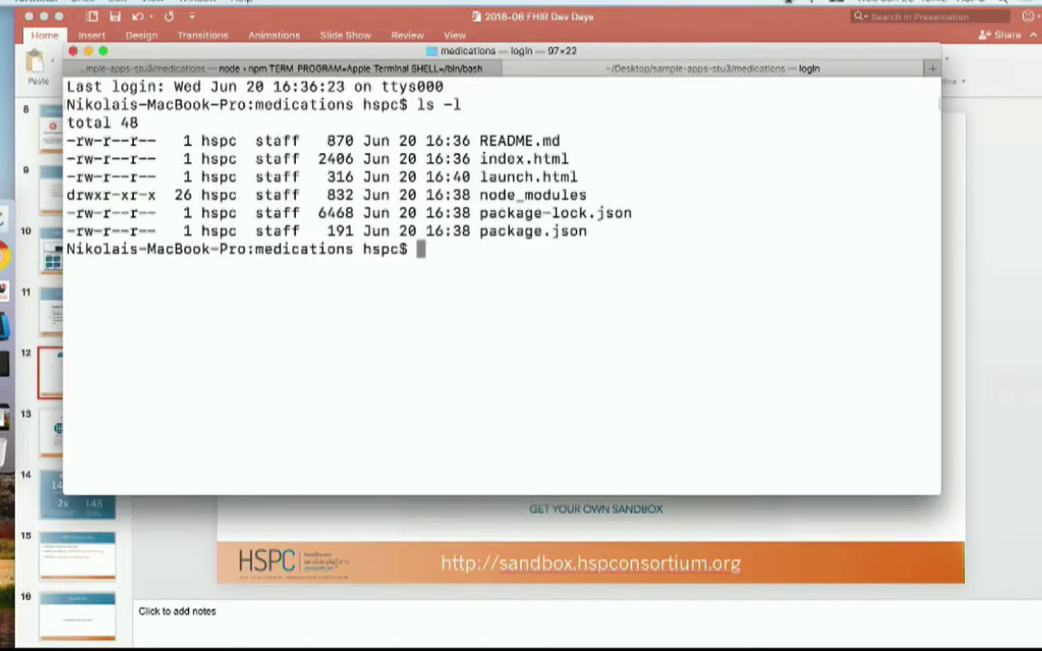
text(cd ..)
key(Return)
text(ls -l)
key(Return)
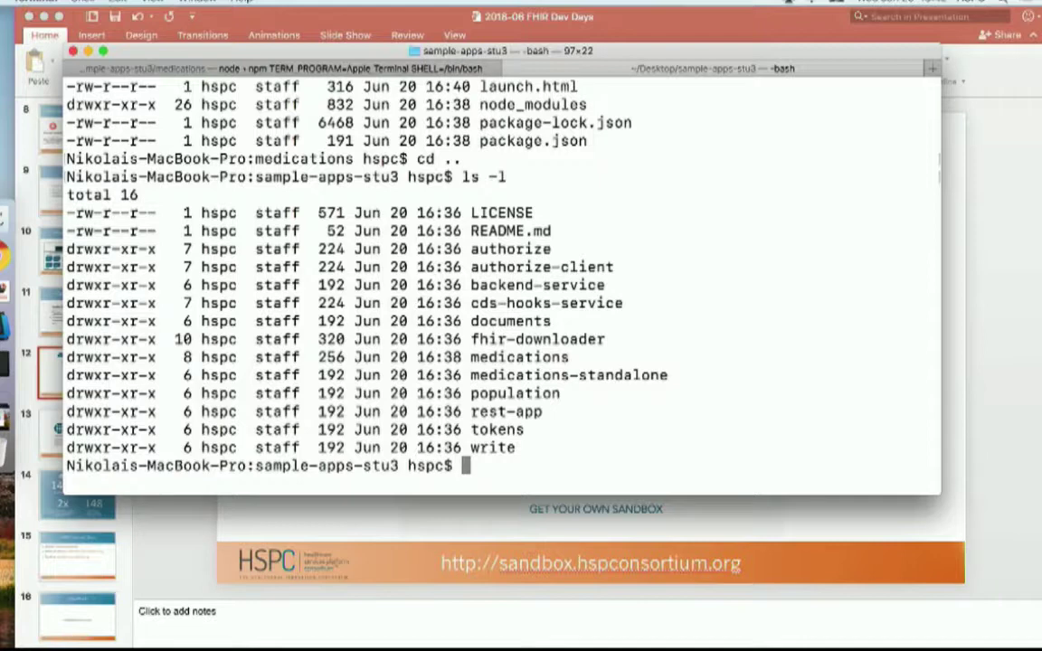
- Enter the population folder and install its dependencies with npm i
text(cd po)
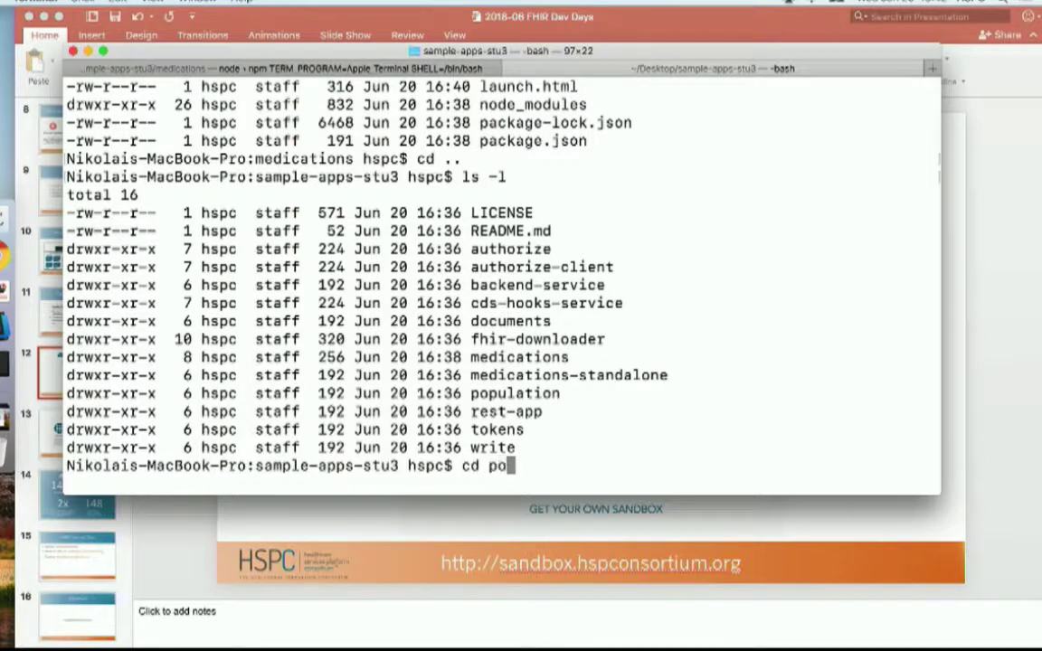
text(p)
key(Tab)
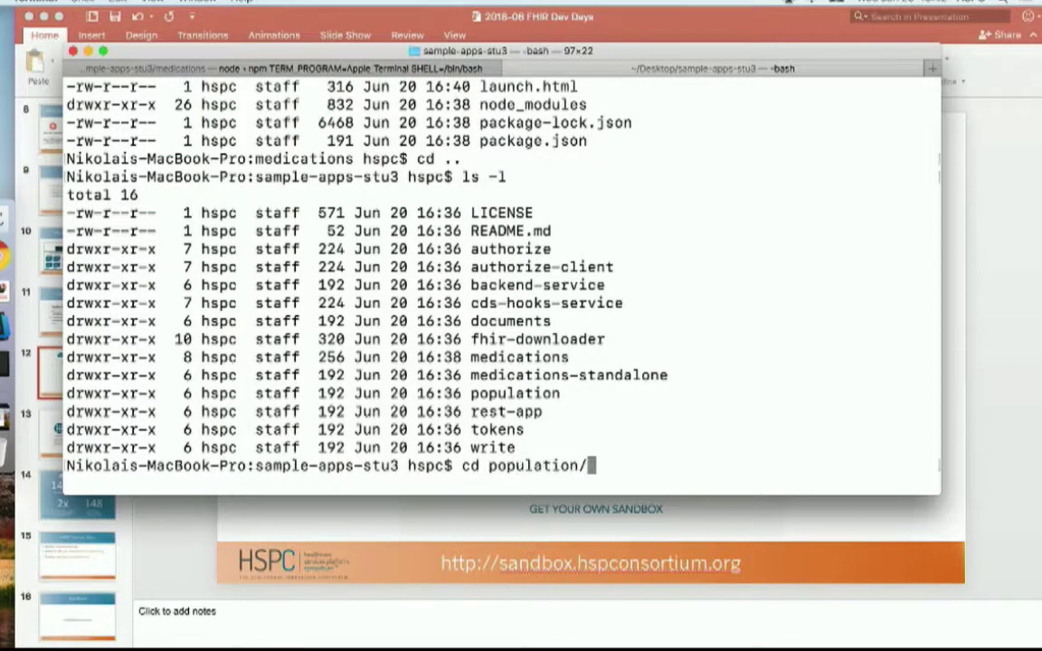
key(BackSpace)
key(Return)
text(npm i)
key(Return)
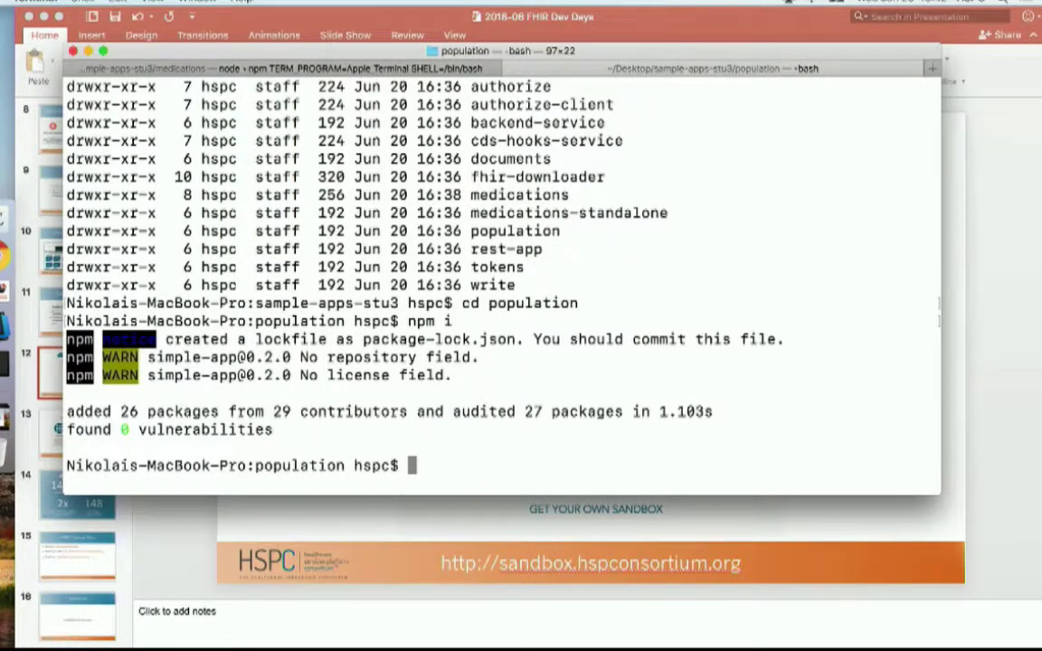
text(np)
key(BackSpace)
key(BackSpace)
click(12, 257)
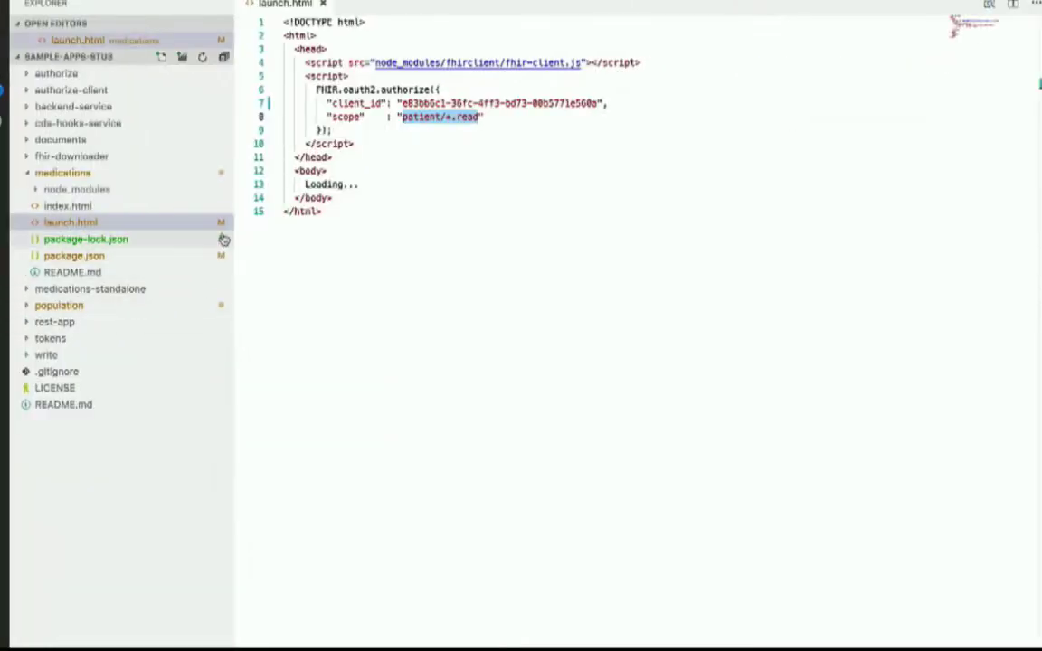
- Change the population package.json start script port from 8080 to 8000 and save it
click(30, 307)
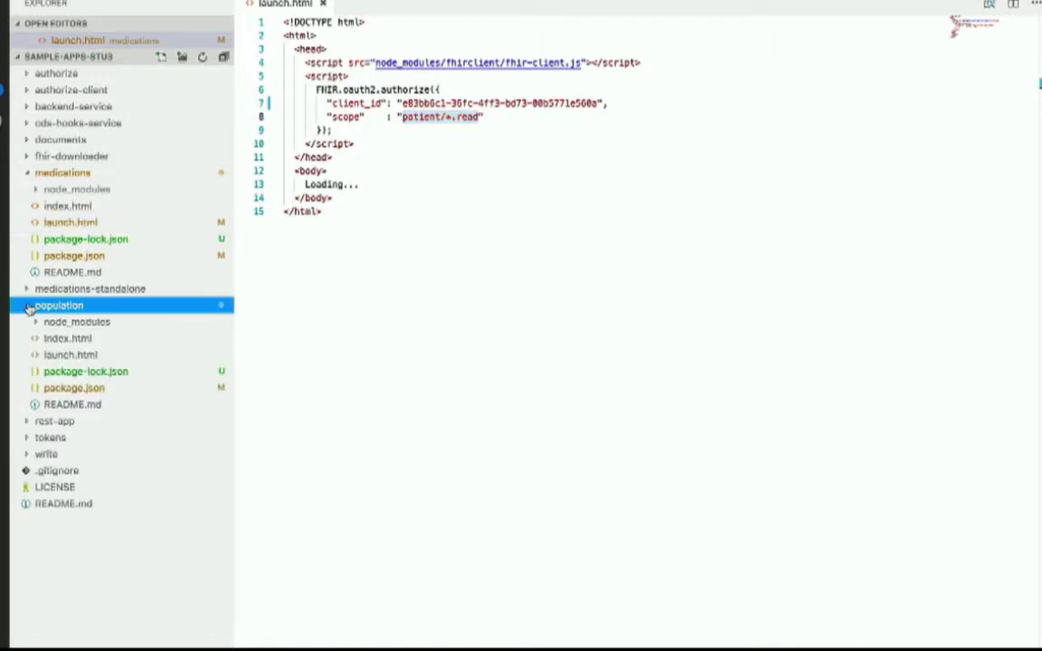
click(116, 395)
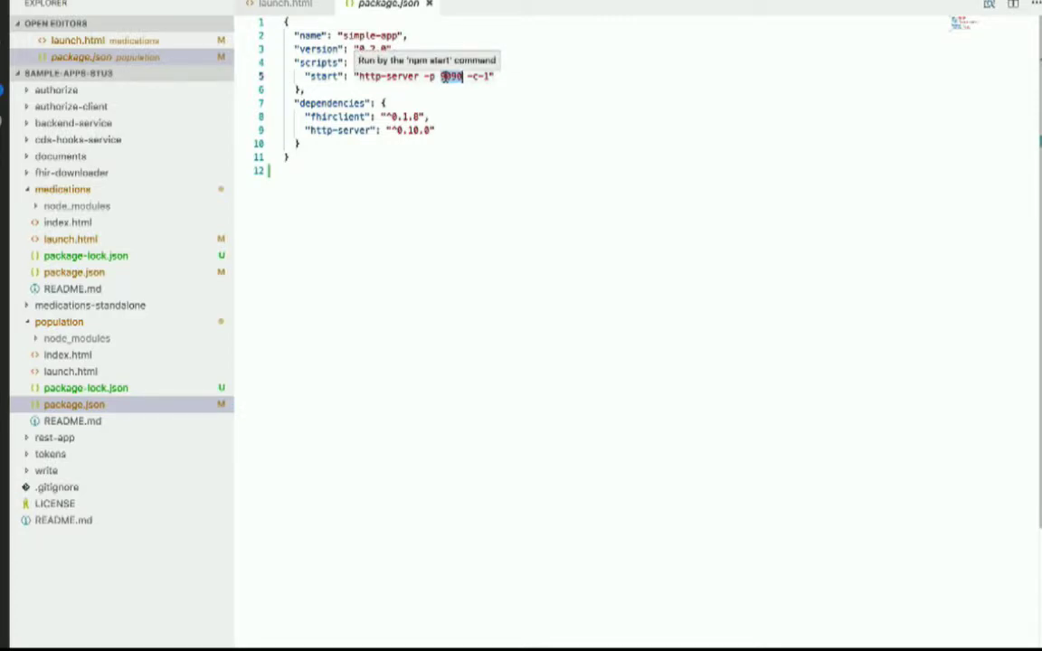
click(462, 75)
key(BackSpace)
key(BackSpace)
text(00)
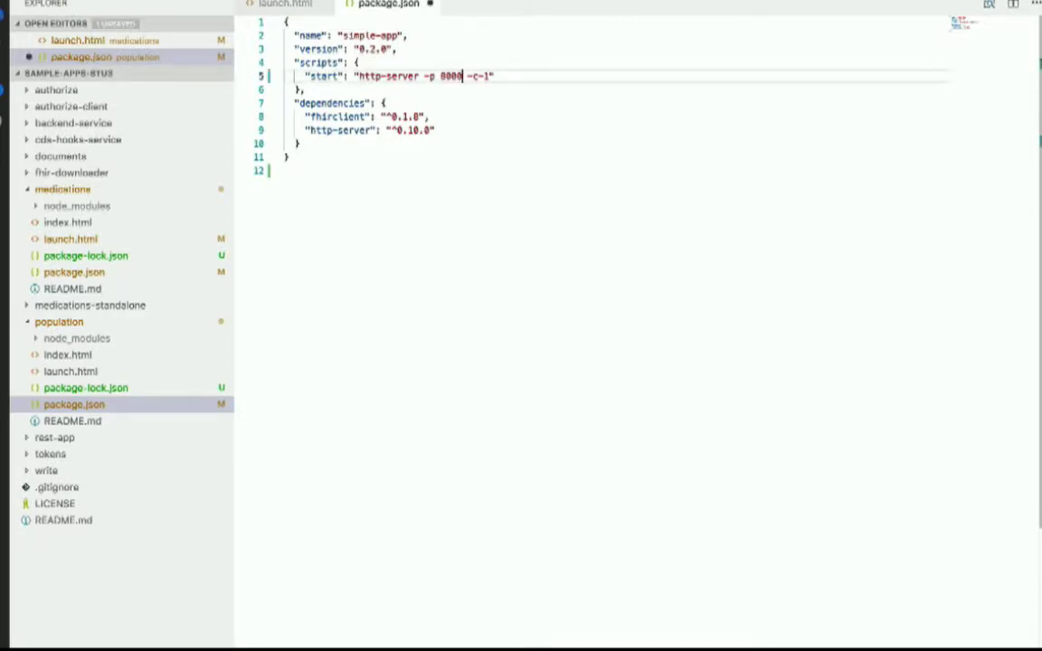
key(ctrl+s)
key(super+Tab)
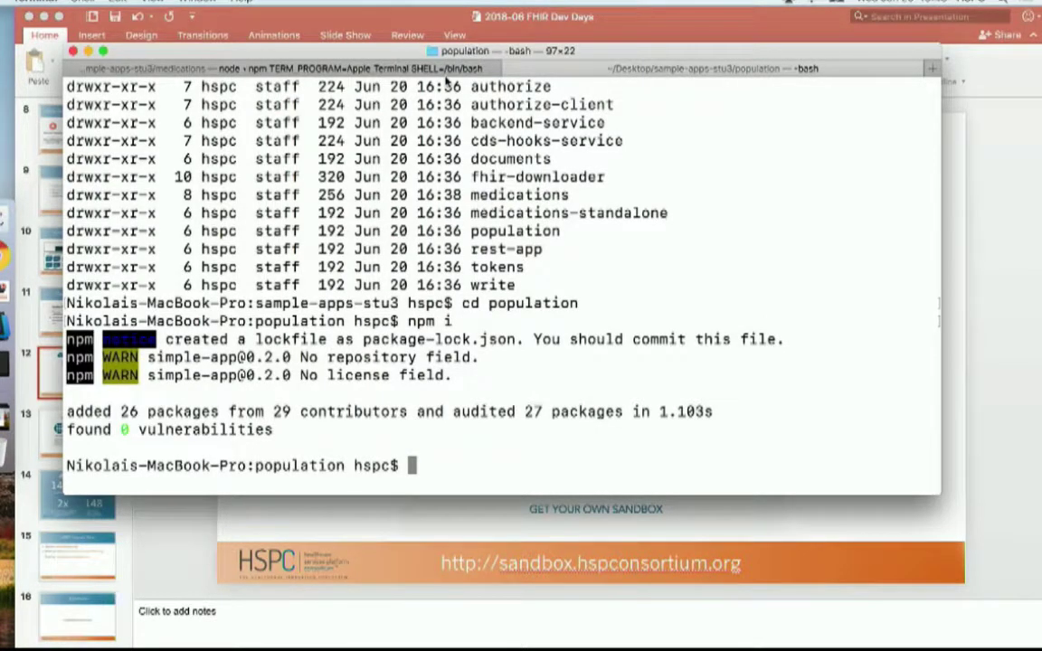
text(npm start)
key(Return)
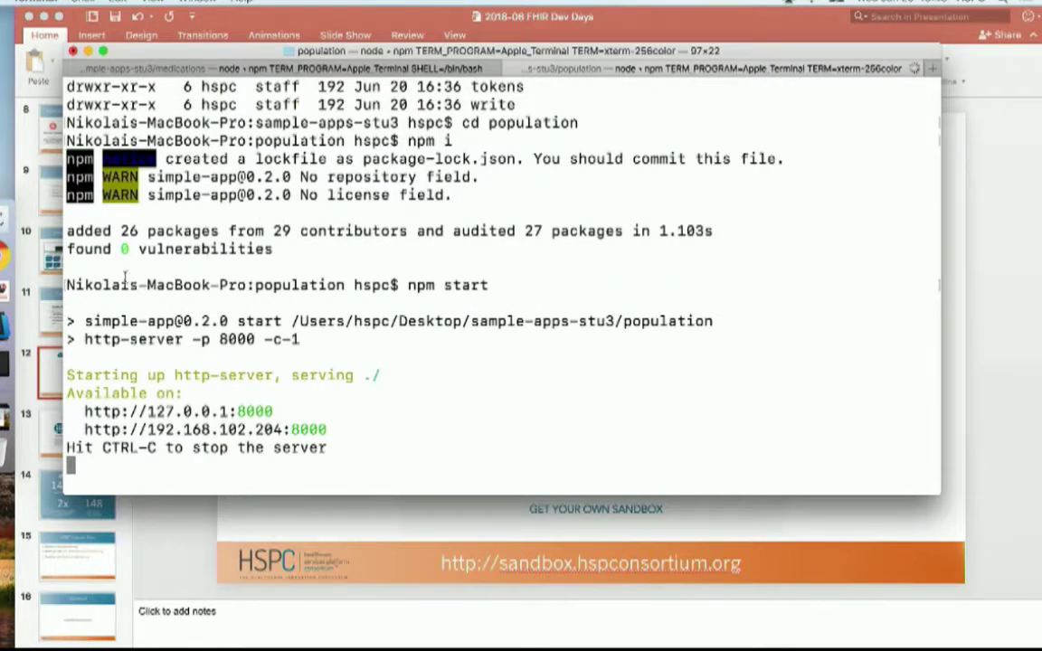
drag(271, 412, 84, 412)
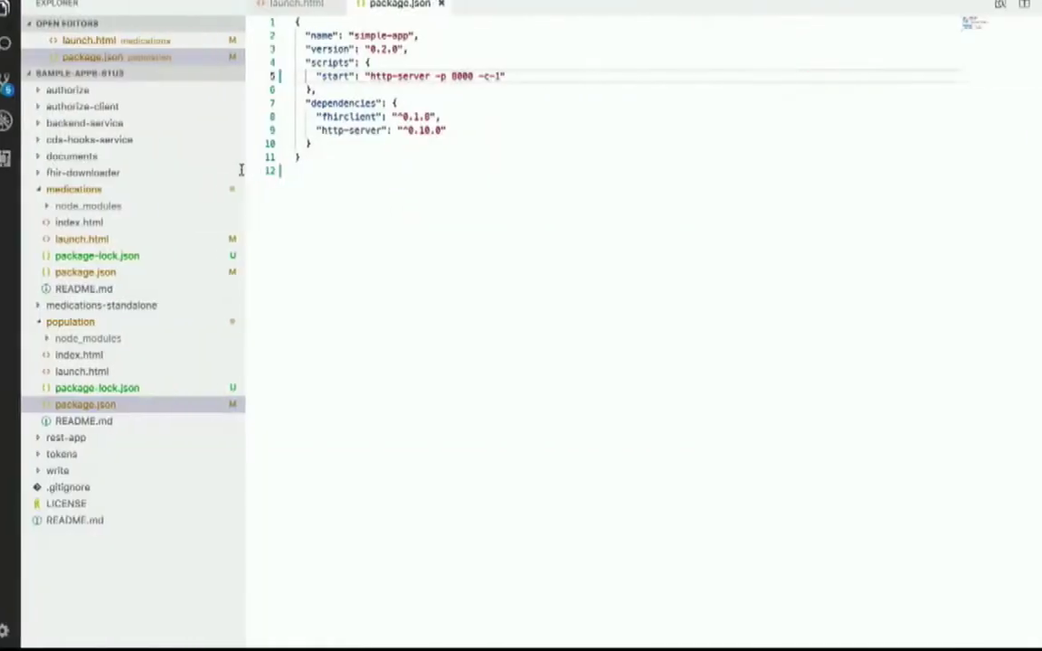
key(ctrl+Right)
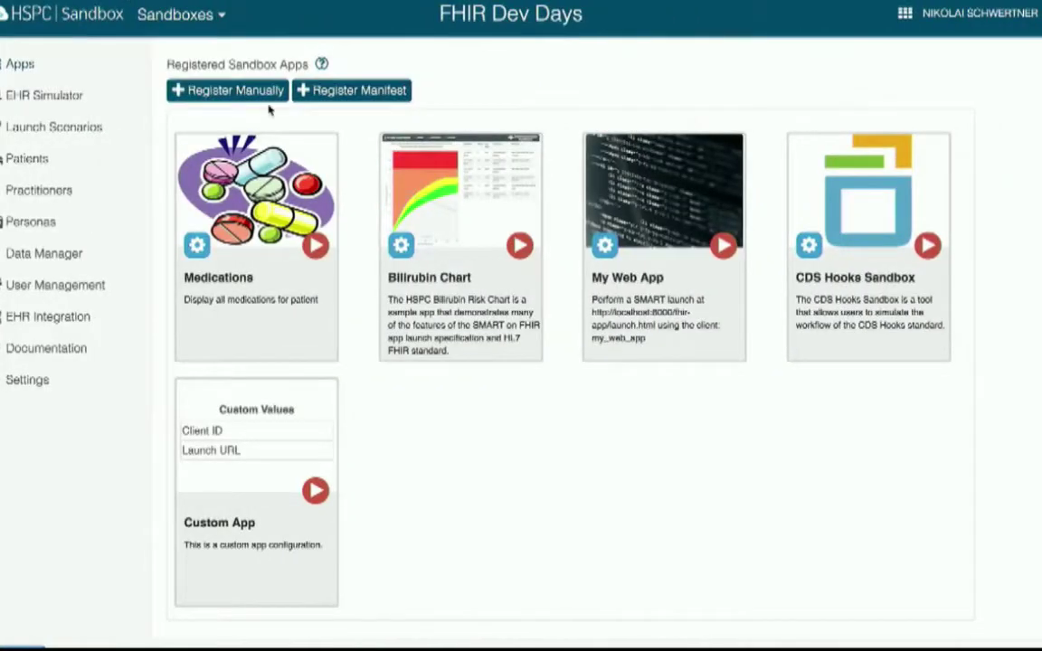
- Manually register 'Population' with the local server's launch.html as launch URL and the server address as redirect
click(267, 98)
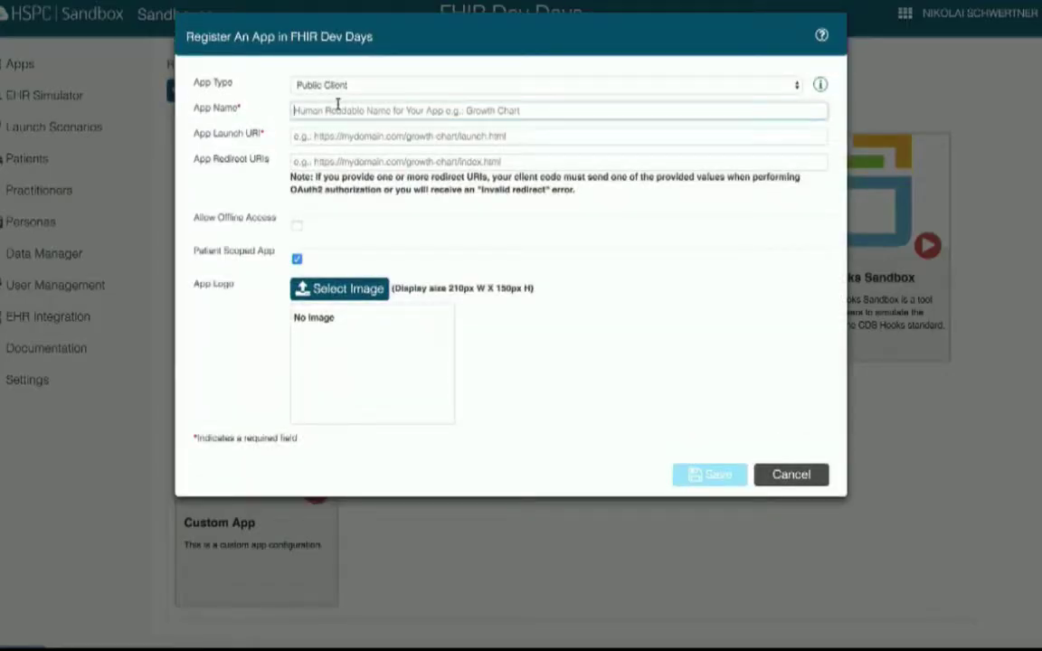
text(Pop)
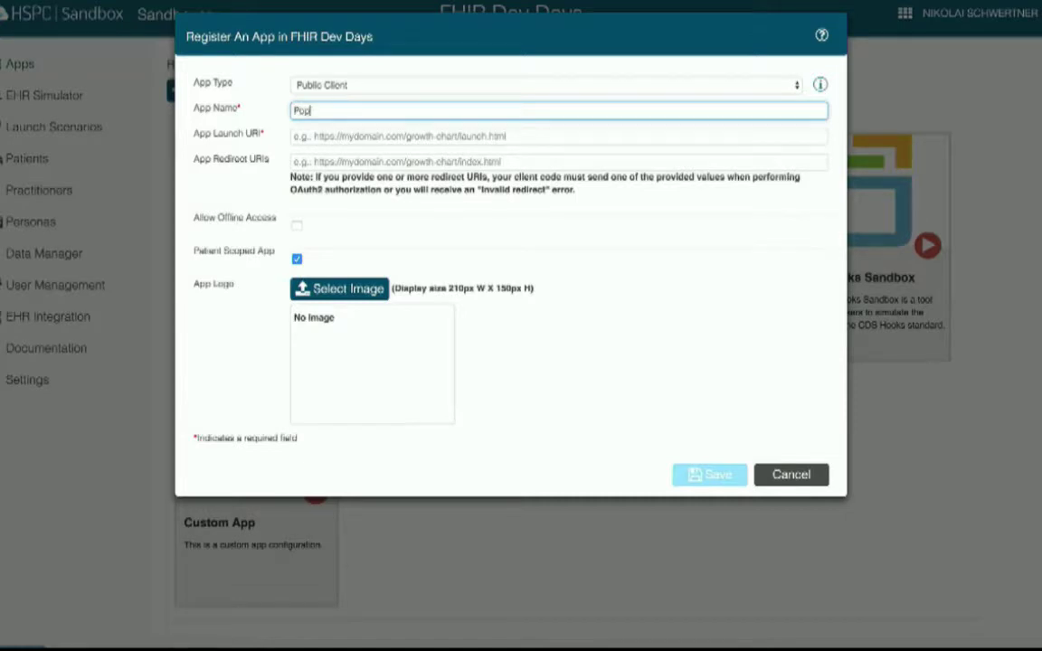
text(ulation)
key(Tab)
text(http://127.0.0.1:8000/a)
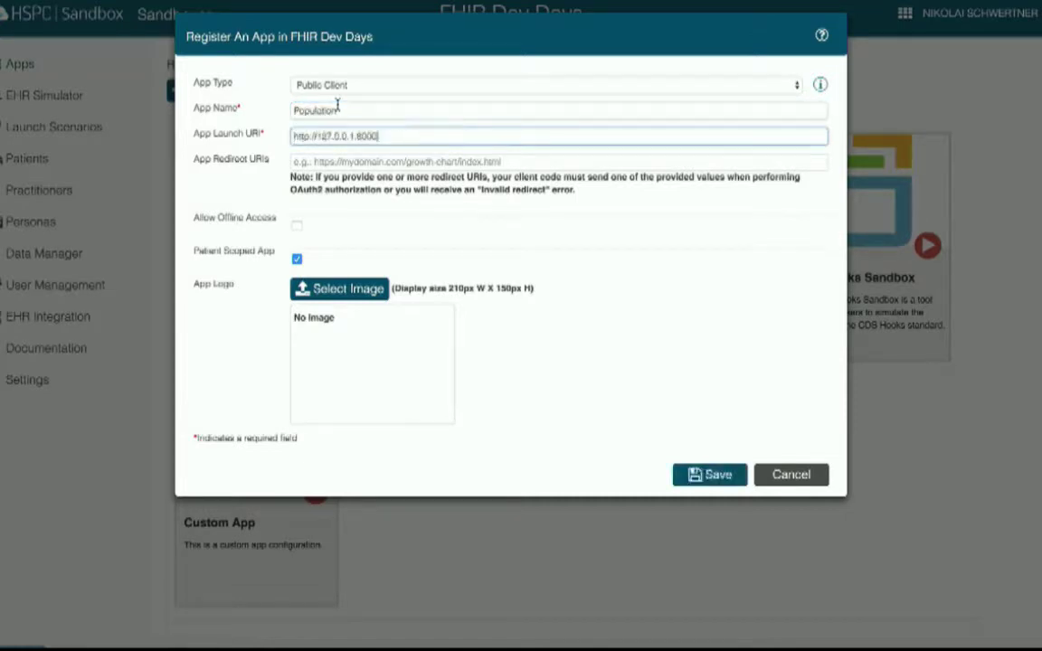
text(unch.html)
key(Tab)
text(http://127.0.0.1:8000/)
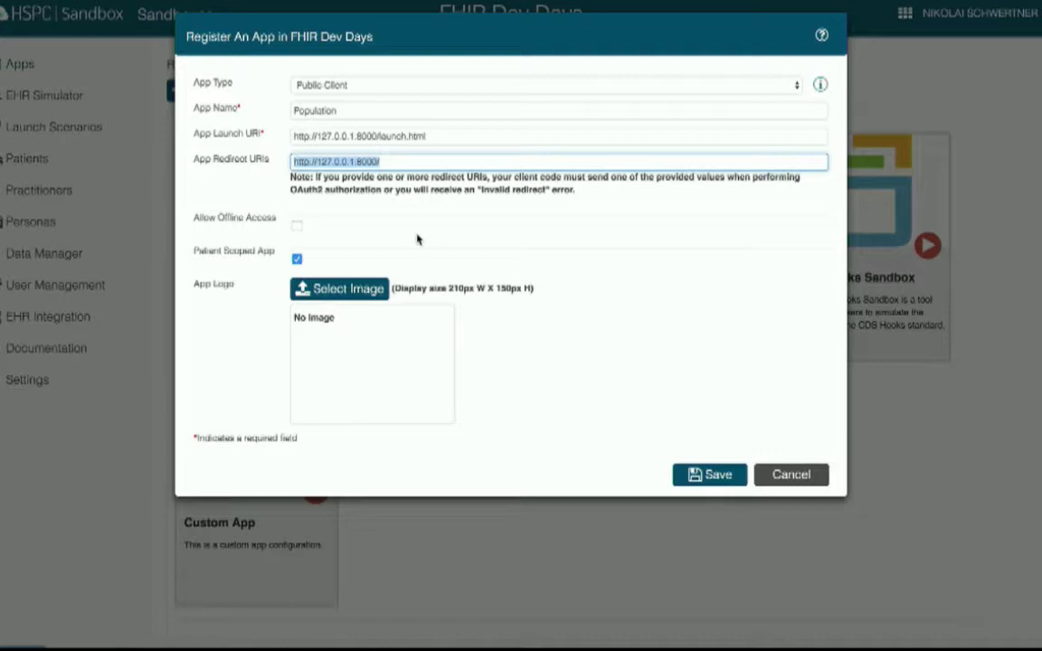
- Pick population-md.png as the logo, save the registration, and copy the new client ID
click(353, 289)
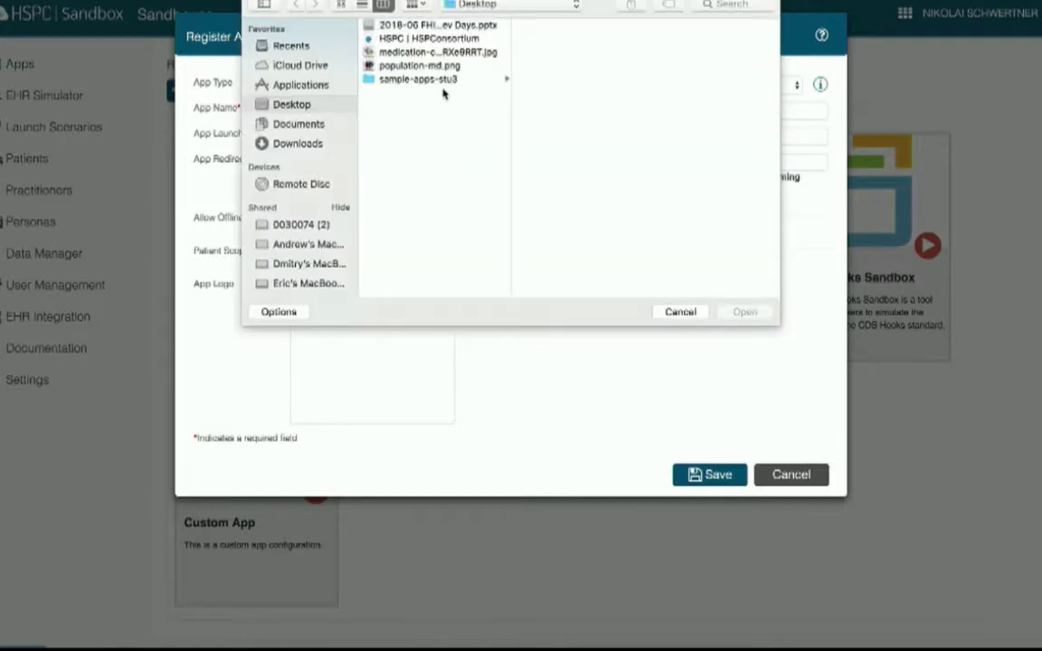
double_click(420, 65)
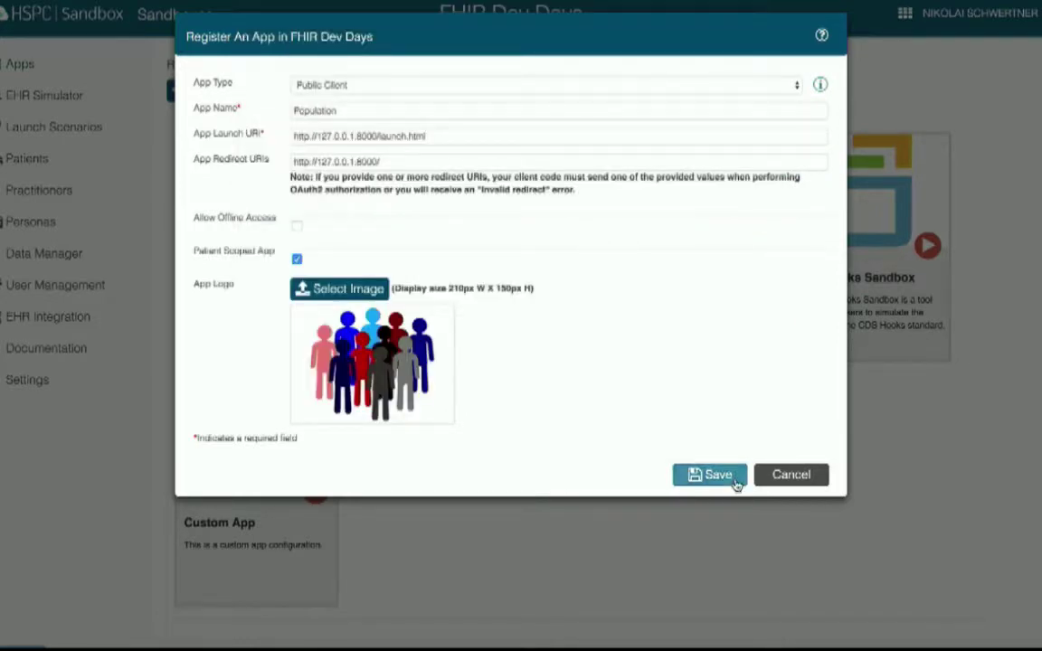
click(716, 481)
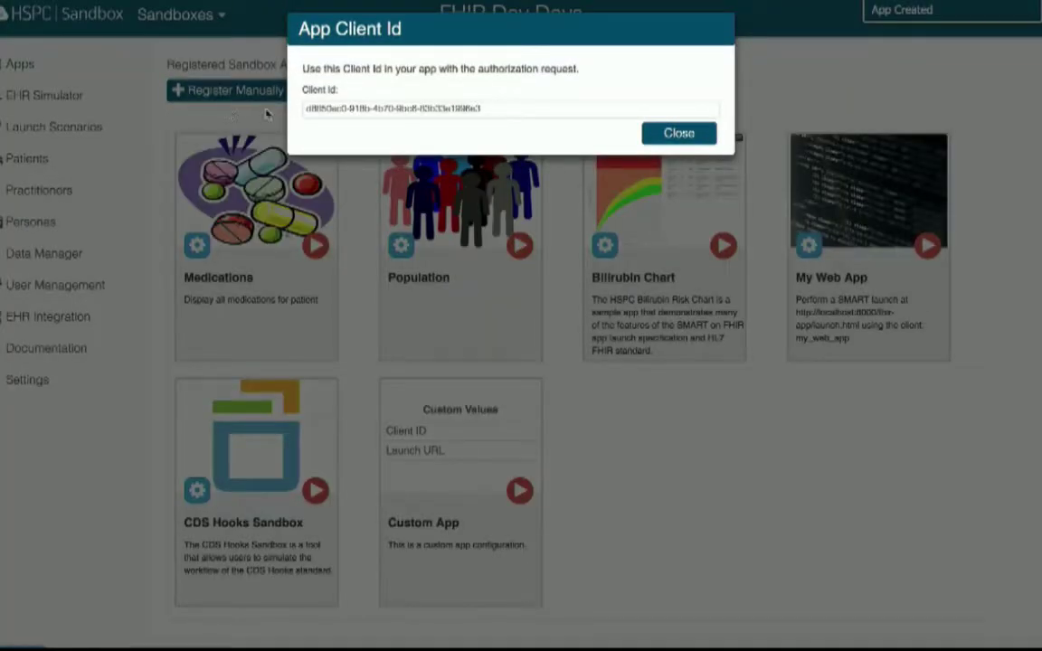
click(306, 109)
key(super+Tab)
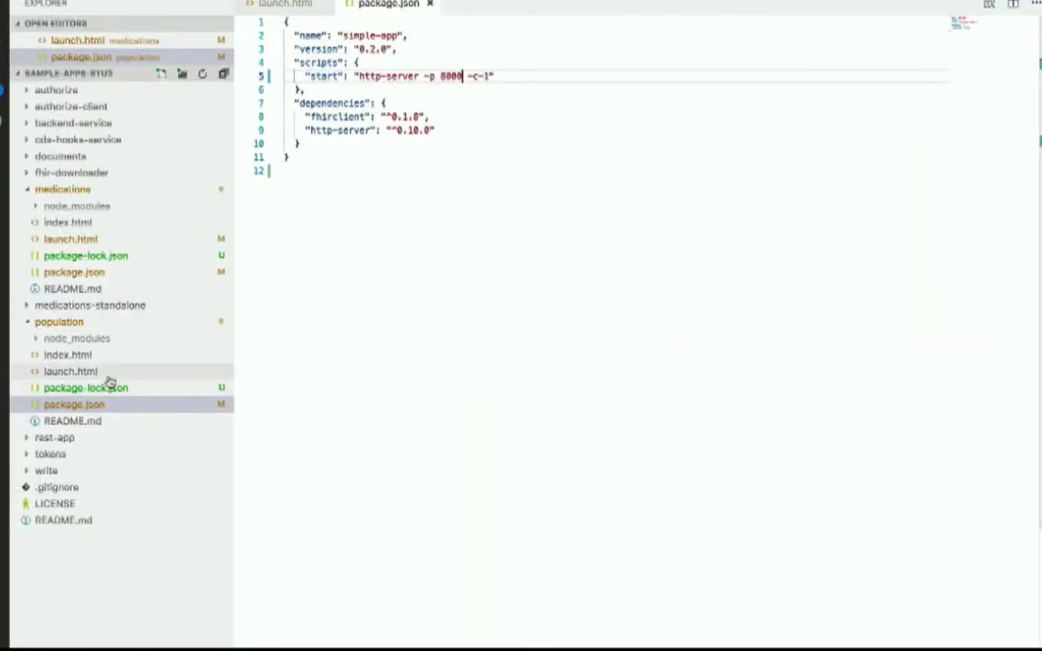
- Replace my_web_app in population/launch.html with the Population app's new client ID
click(71, 370)
double_click(421, 104)
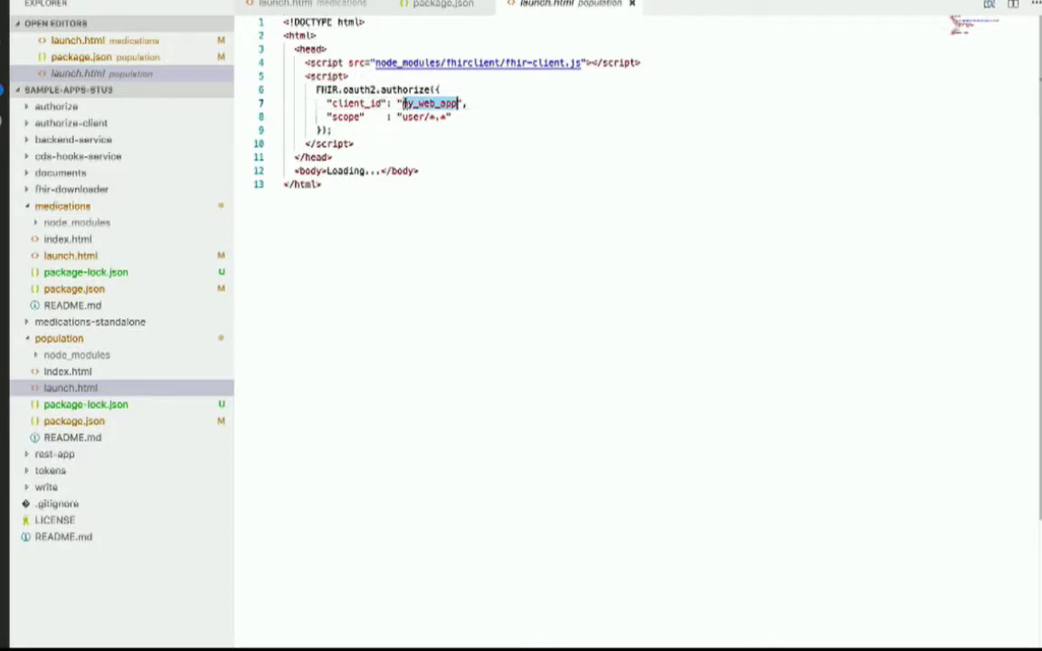
text(d8850ec0-918b-4b70-9bc6-83b33e1996e3)
drag(402, 117, 443, 117)
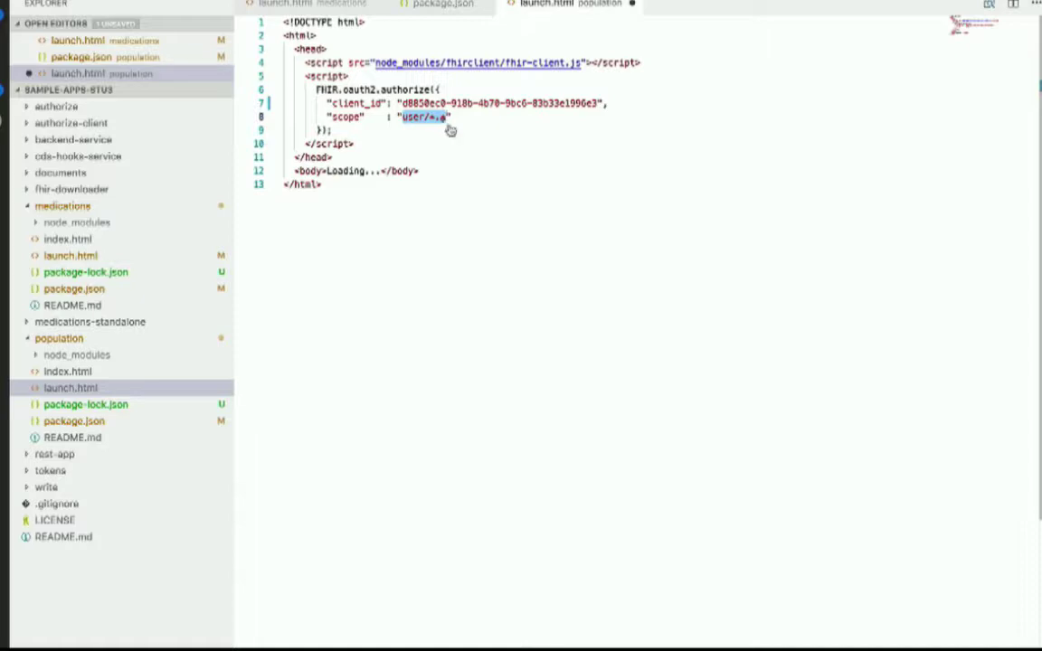
key(super+Tab)
- Dismiss the client ID popup and replace the Population app's patient scopes with user/*.*
click(650, 131)
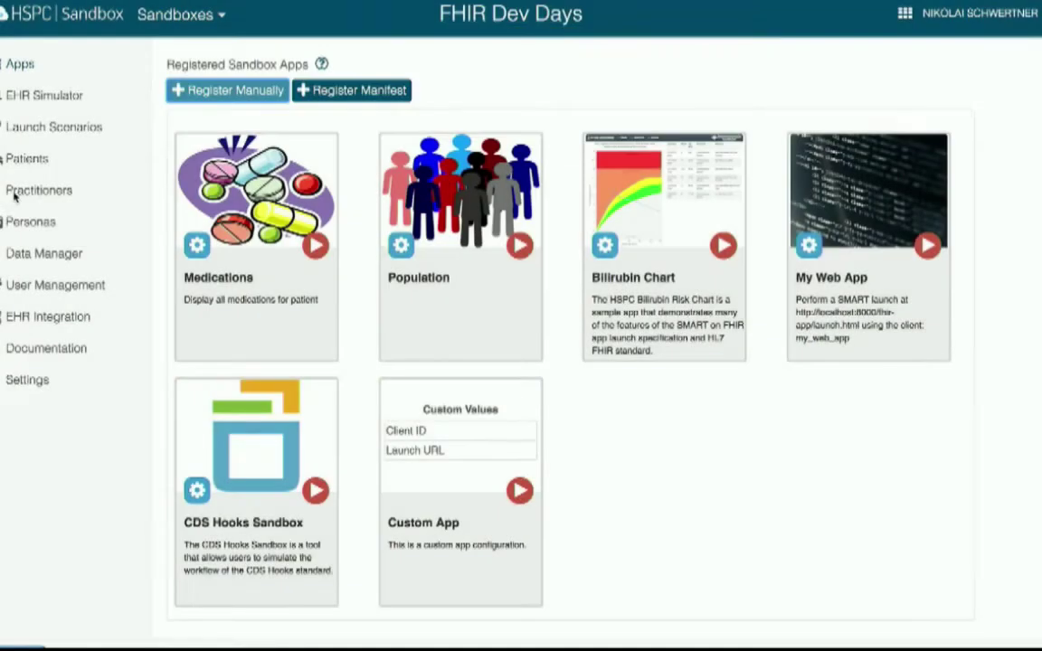
click(365, 226)
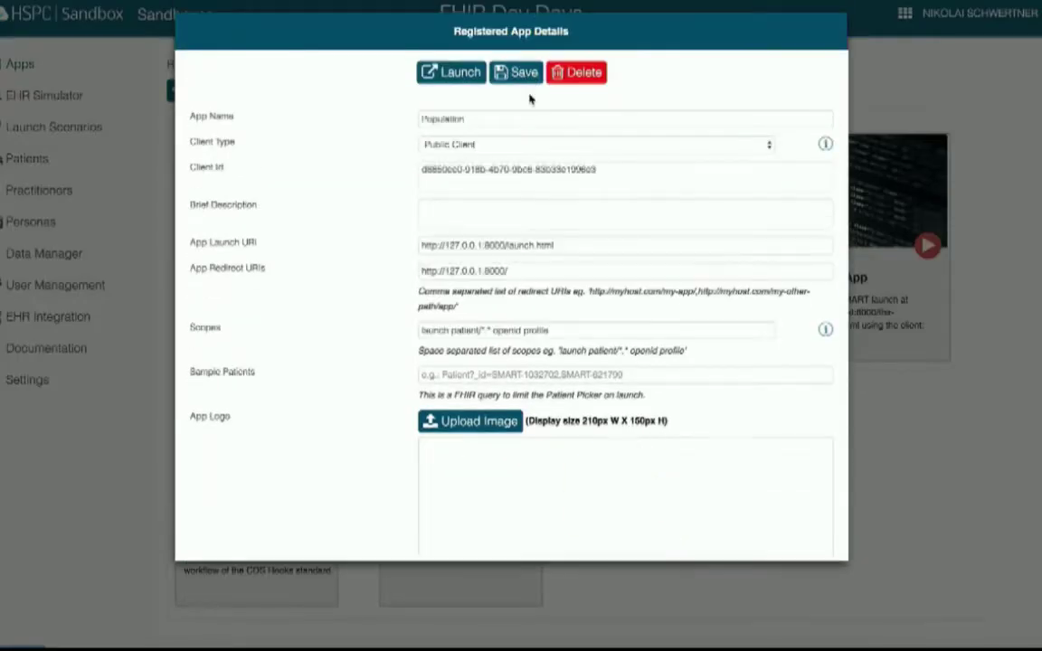
drag(449, 331, 579, 328)
text(user/*.*)
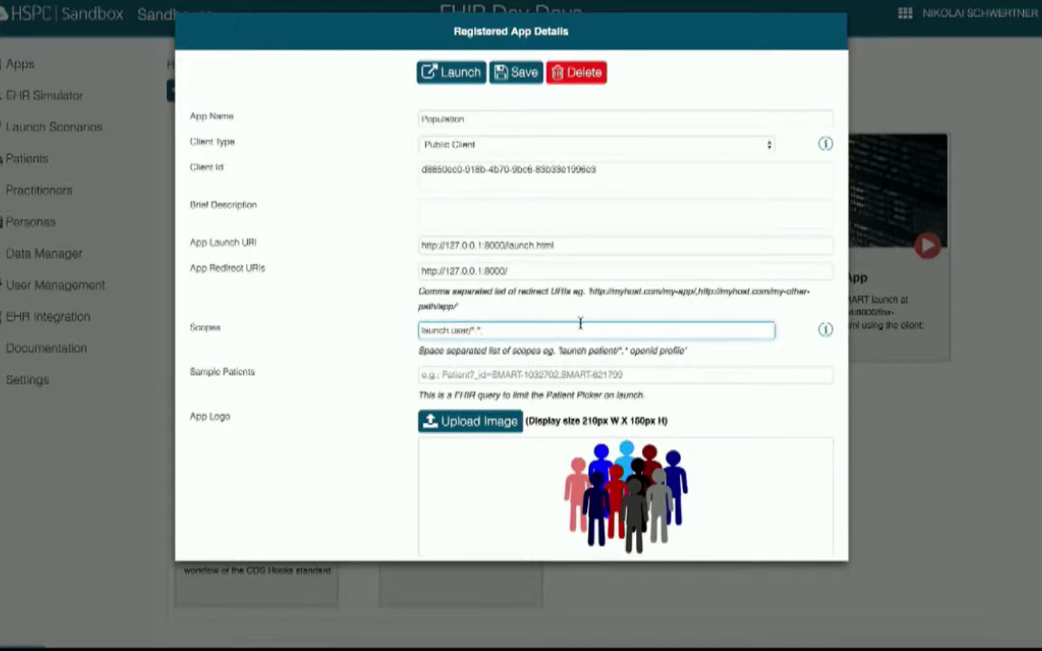
- Give the Population app the brief description 'Find all users with active meds' and save it
click(524, 217)
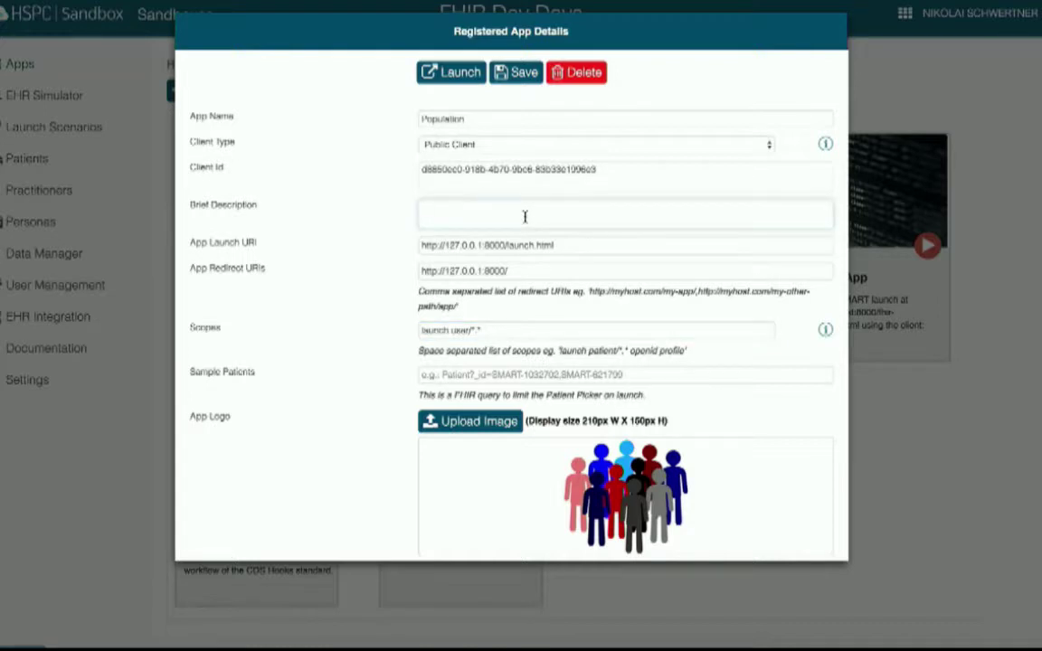
text(Find all users with active meds)
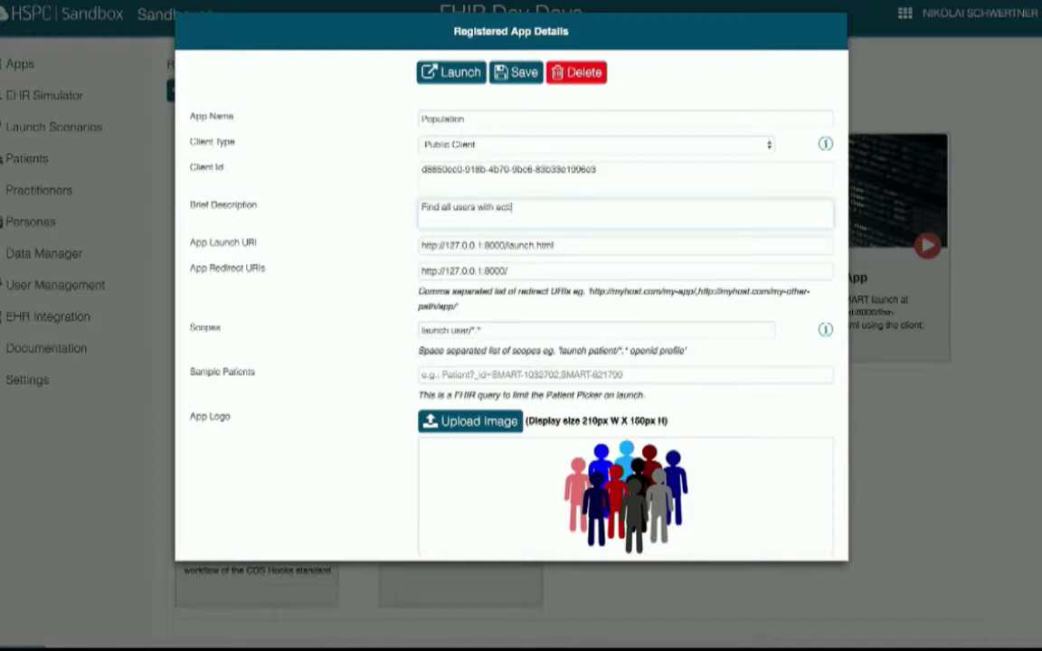
click(537, 75)
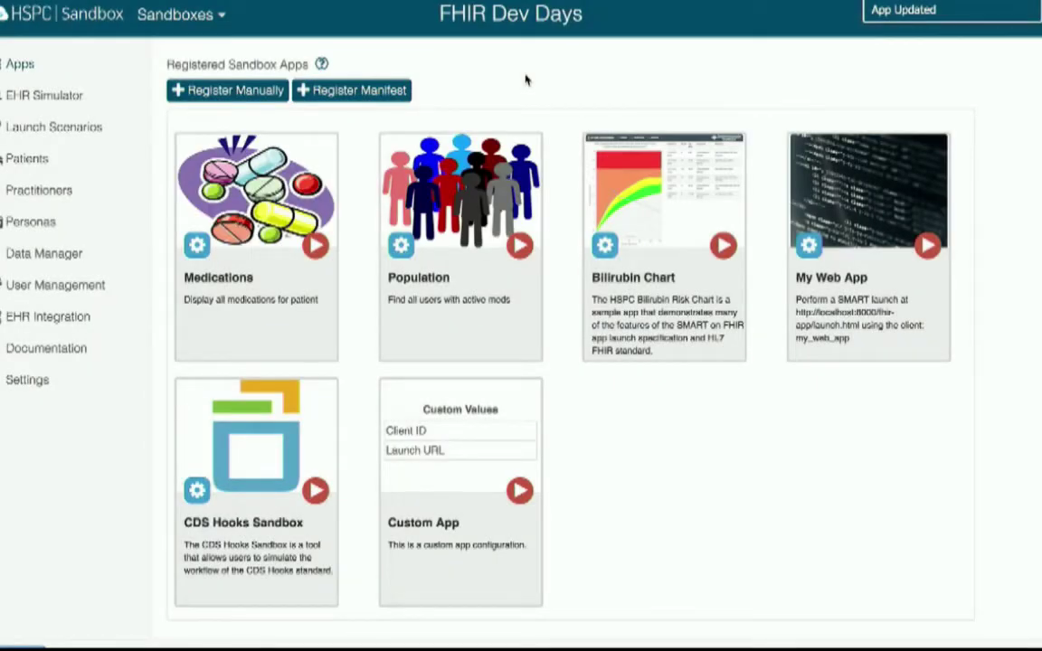
key(super+Tab)
- Check launch.html in the code editor, then launch the Population app from the sandbox
click(344, 143)
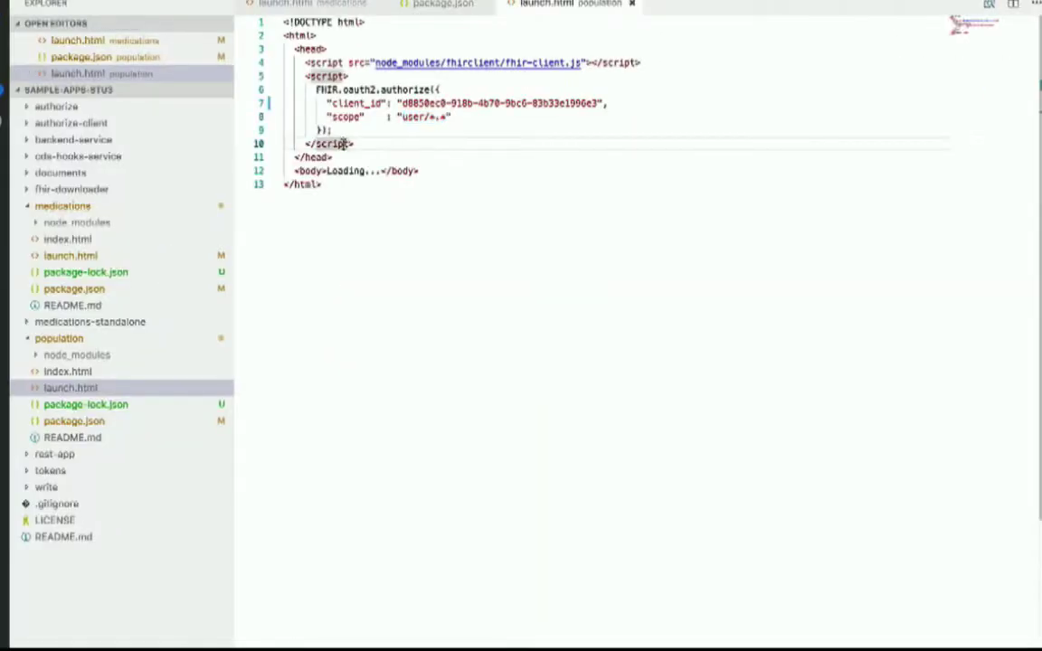
key(super+Tab)
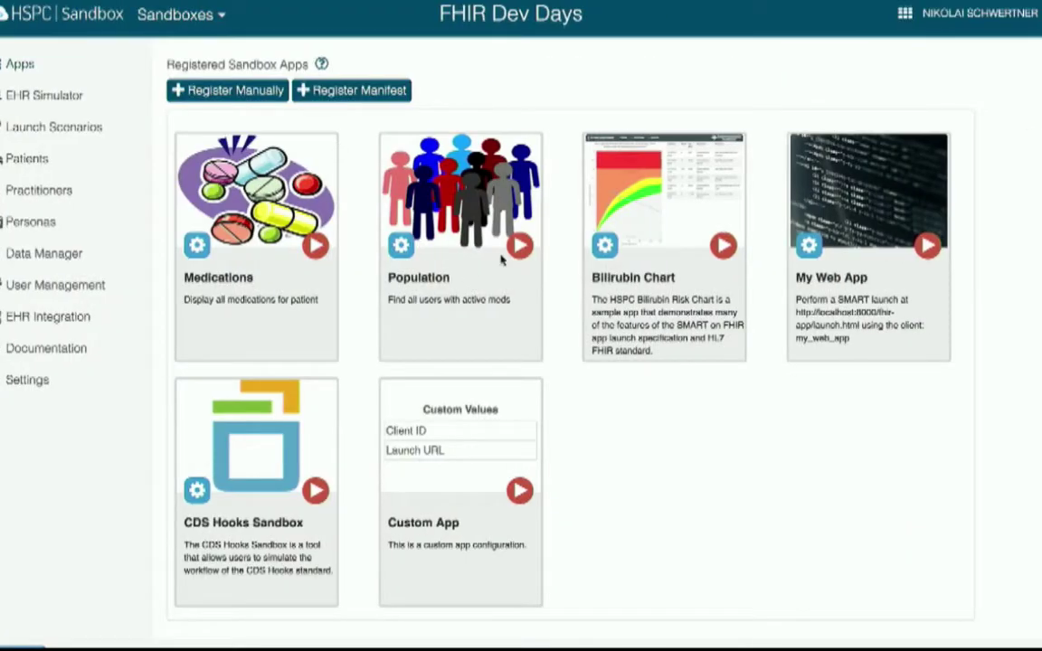
click(520, 246)
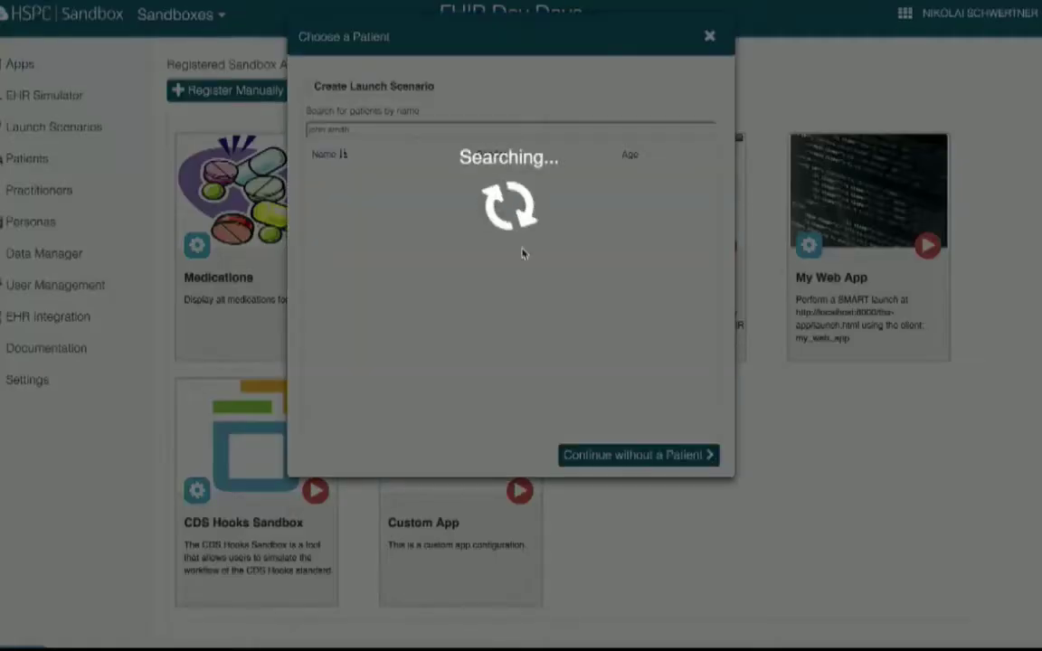
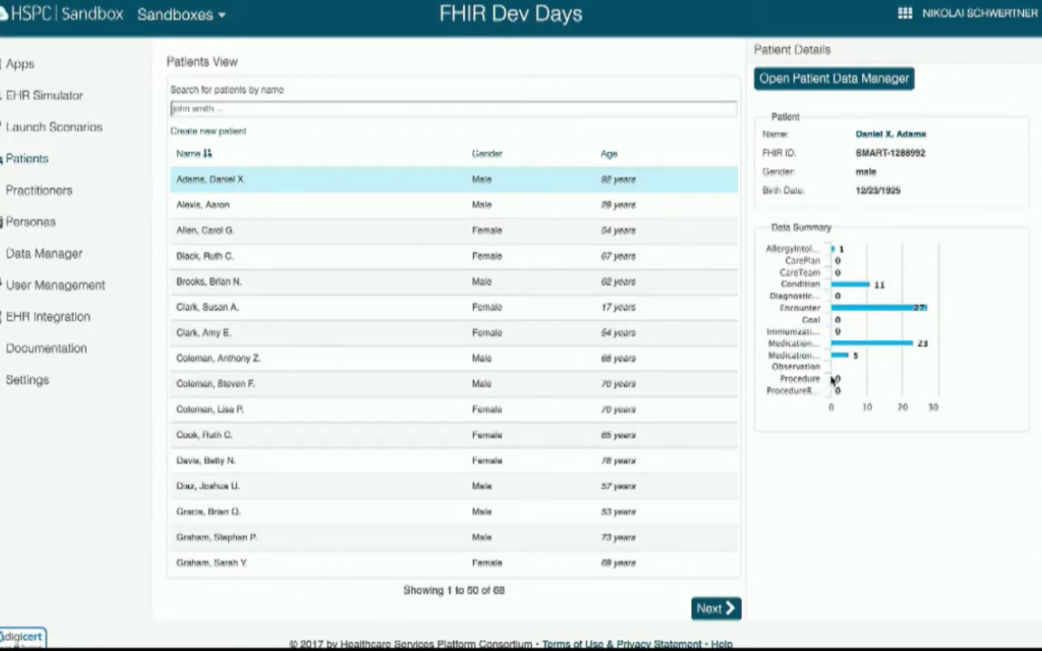
- Select the chosen patient's FHIR ID and launch the Patient Data Manager app for that patient
mouse_move(877, 312)
mouse_move(861, 345)
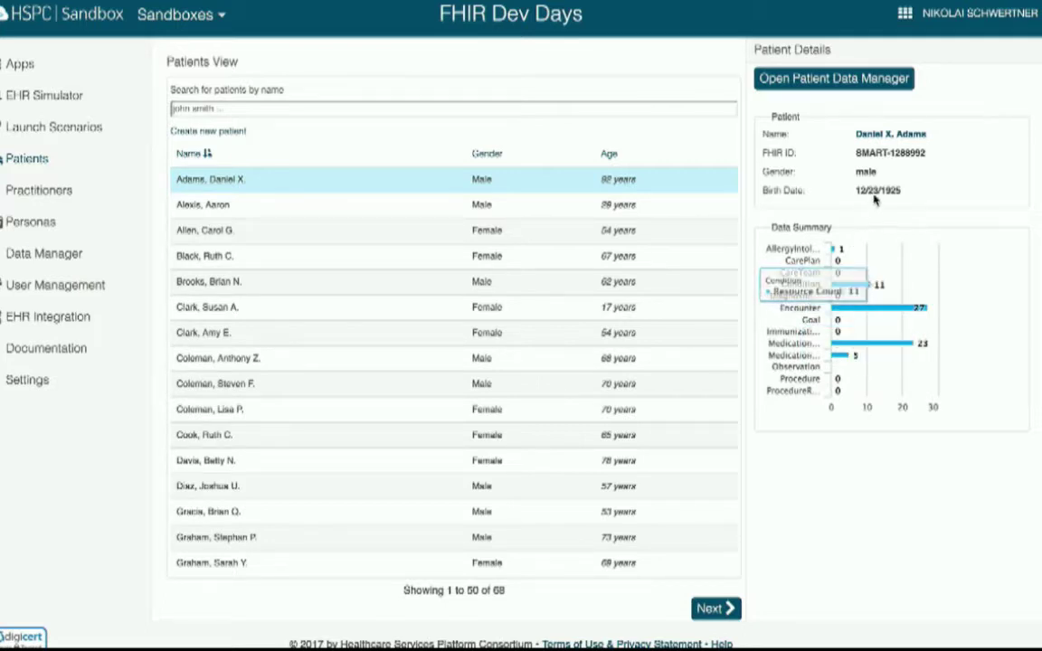
drag(906, 156, 850, 157)
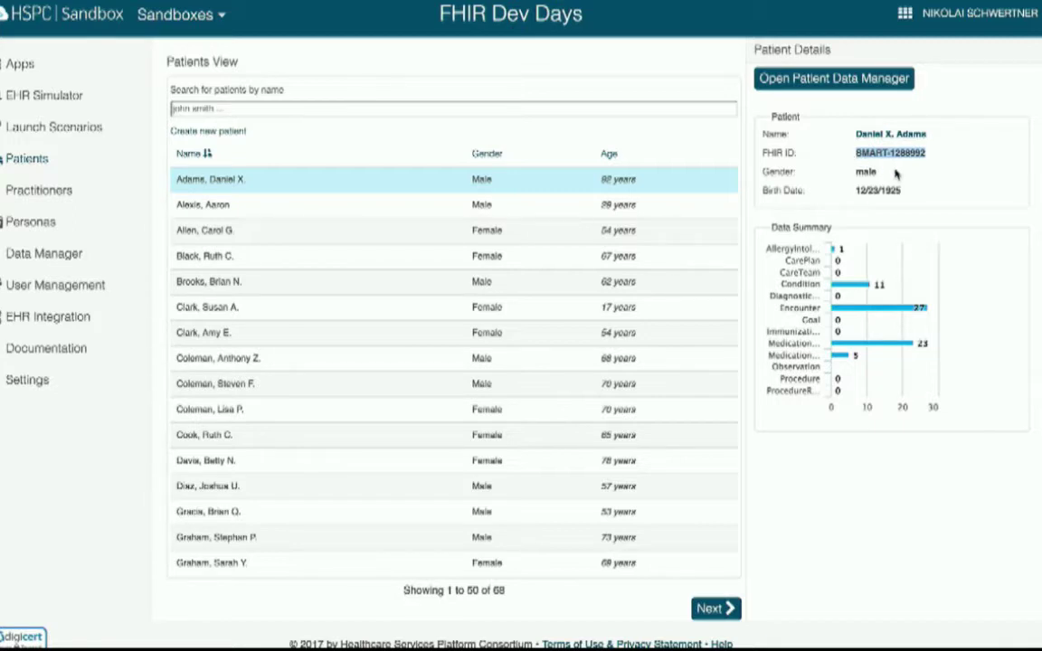
click(841, 86)
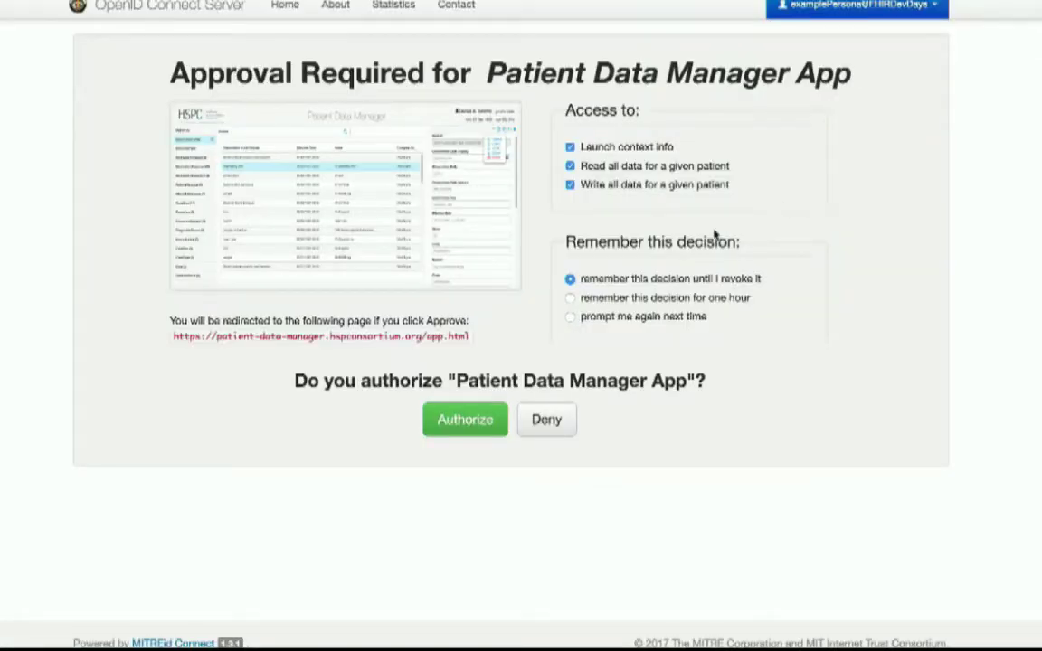
- Authorize the Patient Data Manager App with 'prompt me again next time' selected
click(650, 316)
click(489, 423)
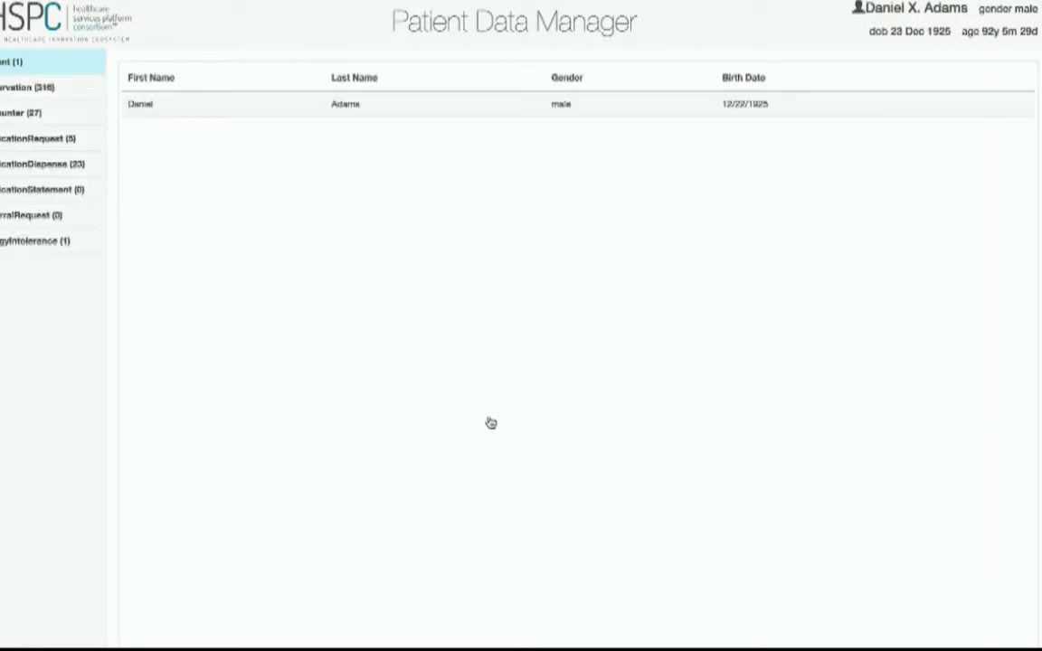
- List the patient's medication requests and open the Lisinopril prescription details
click(50, 143)
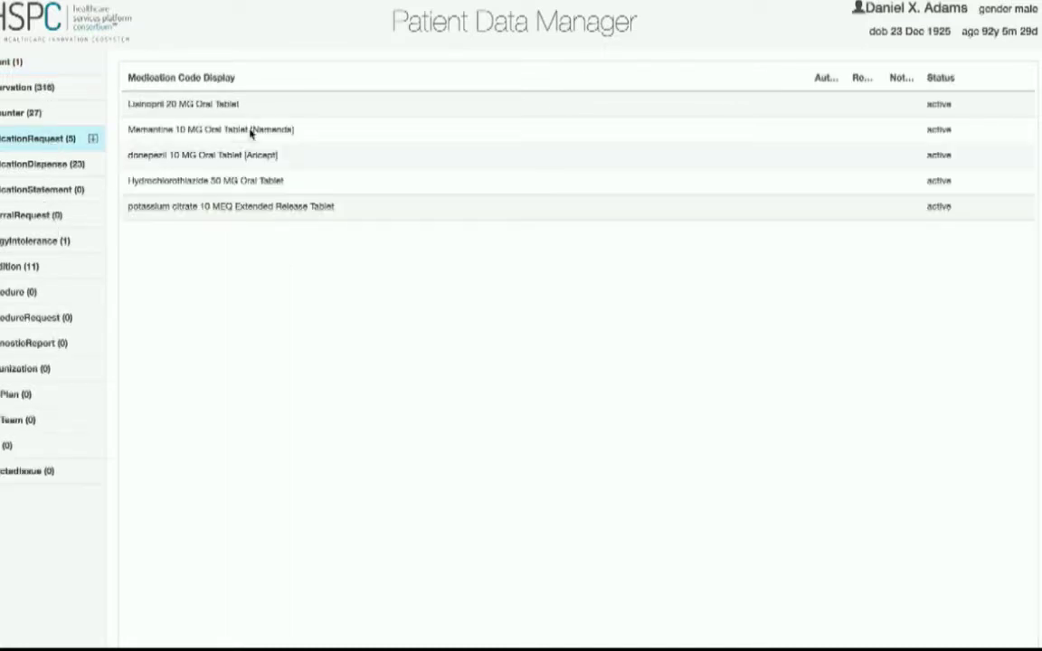
click(792, 104)
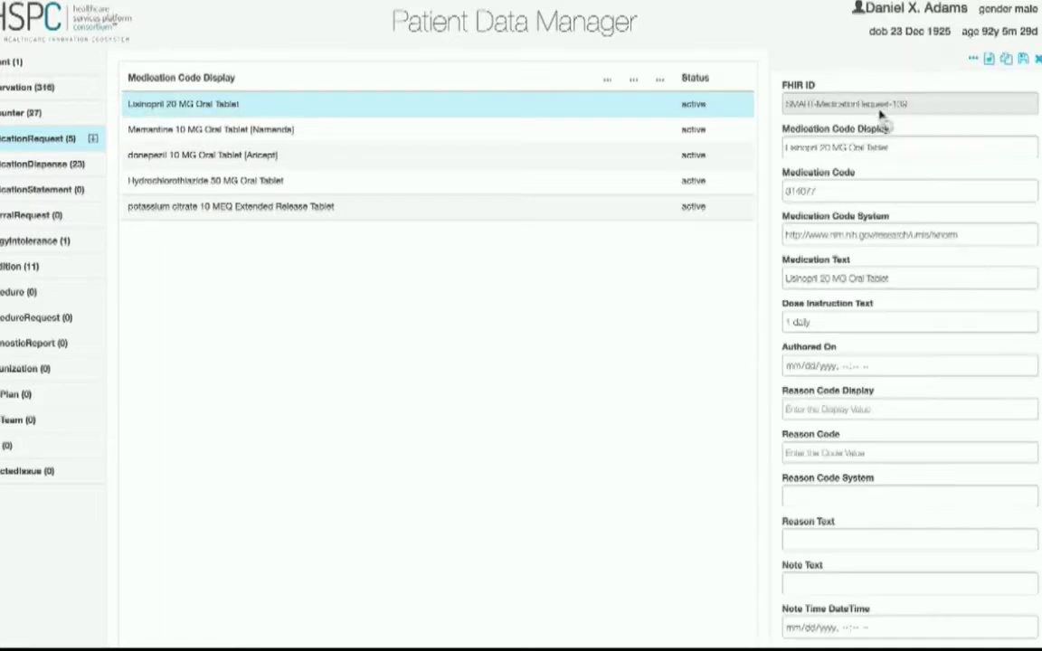
click(814, 278)
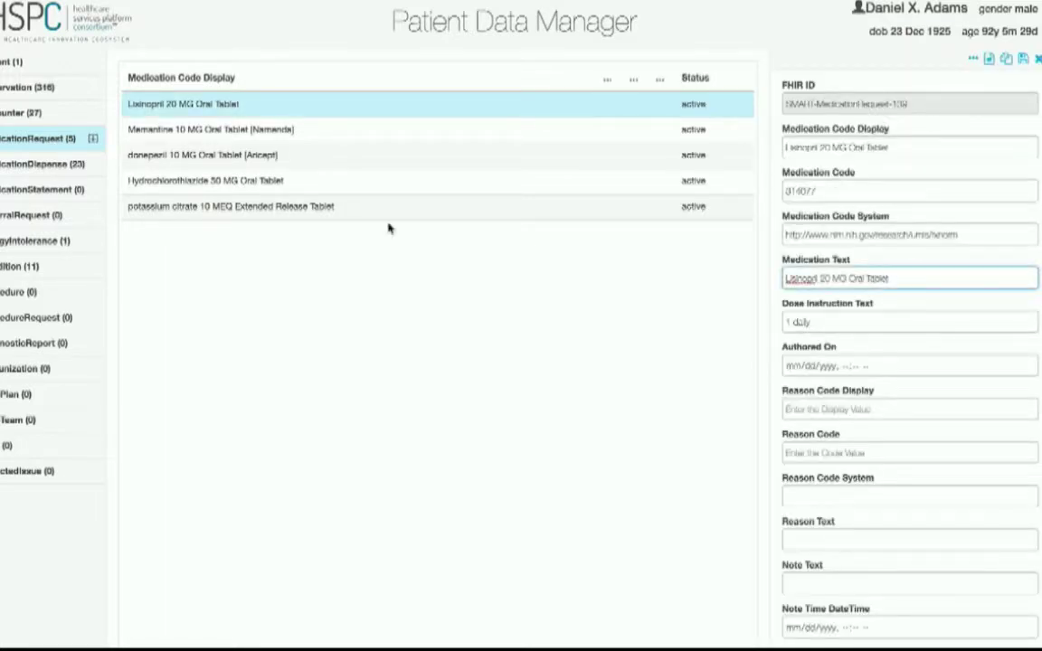
- Start a new medication request, cancel it, and return to the Sandbox patient list
click(93, 142)
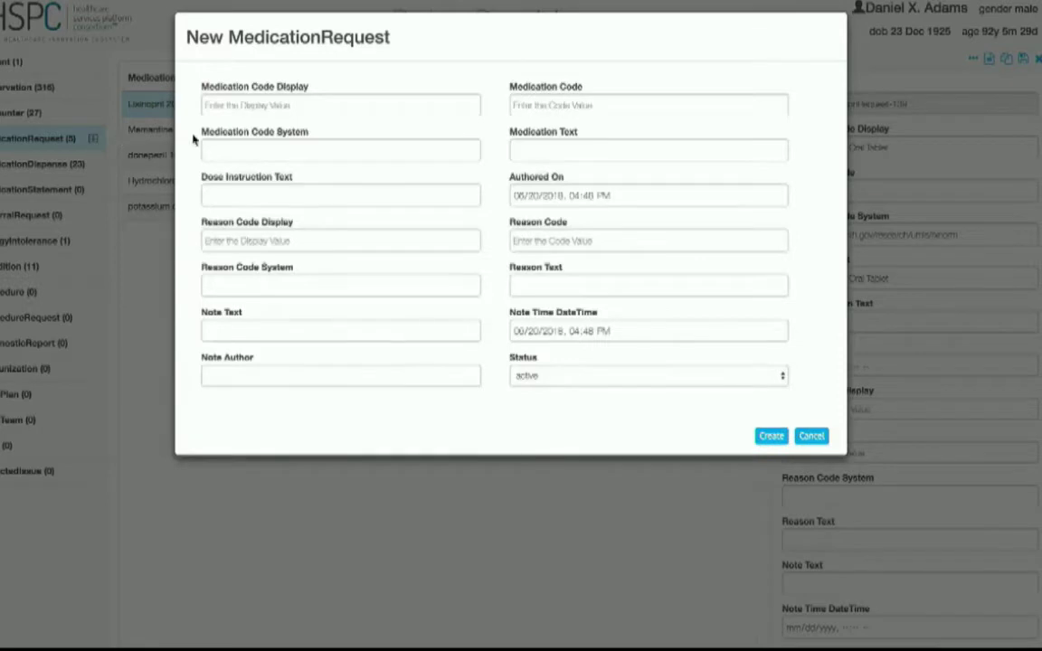
click(812, 437)
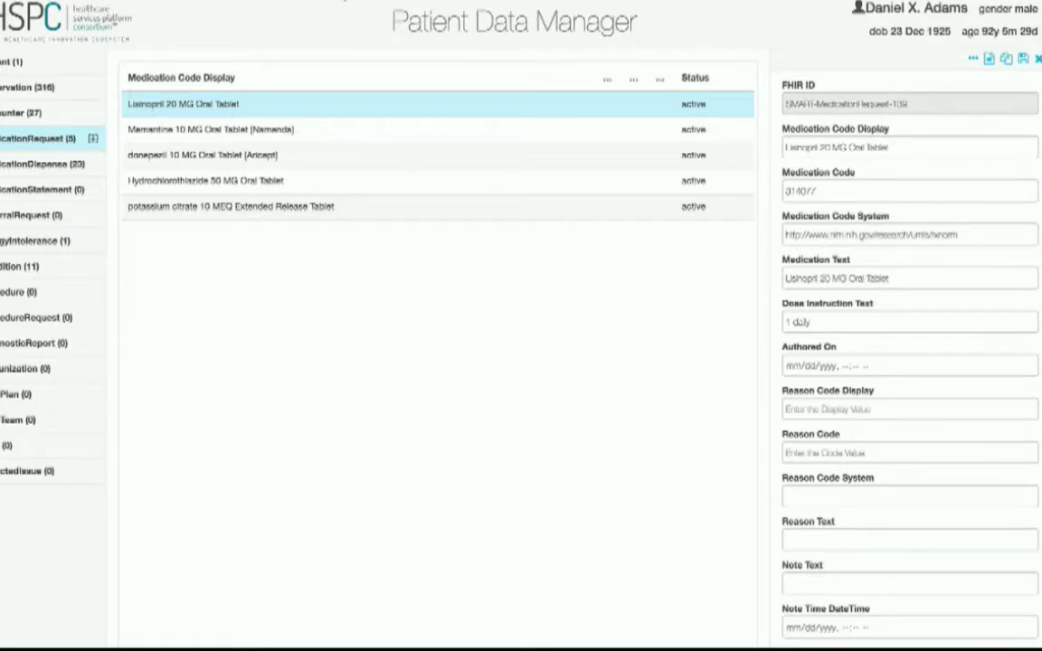
mouse_move(307, 1)
click(114, 23)
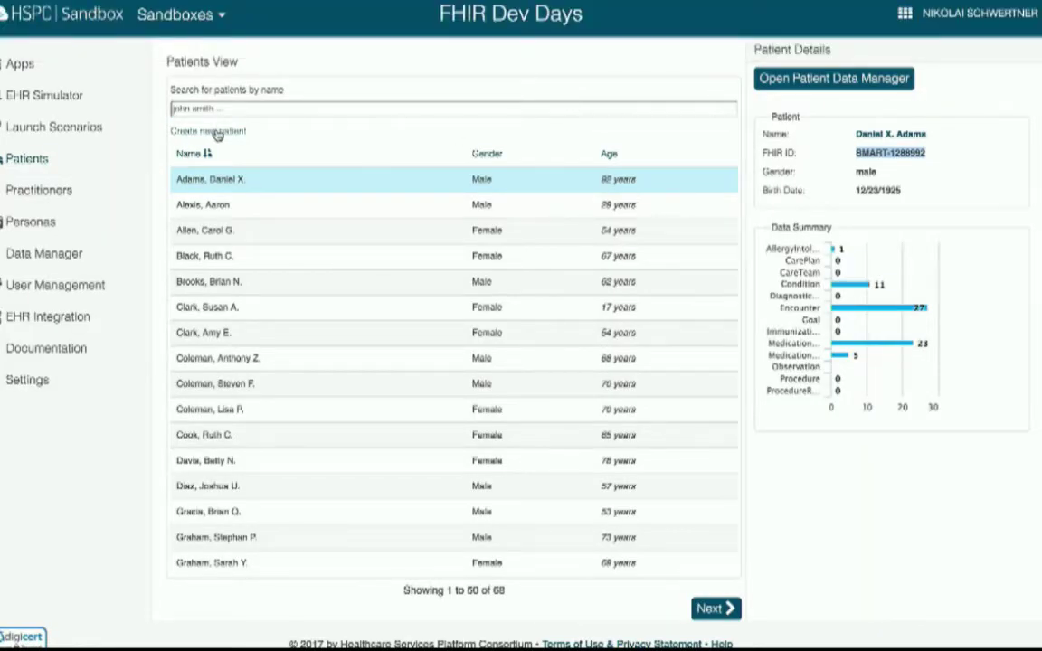
- Browse the Practitioners and Personas lists, then open the Data Manager's Query Browser
click(53, 186)
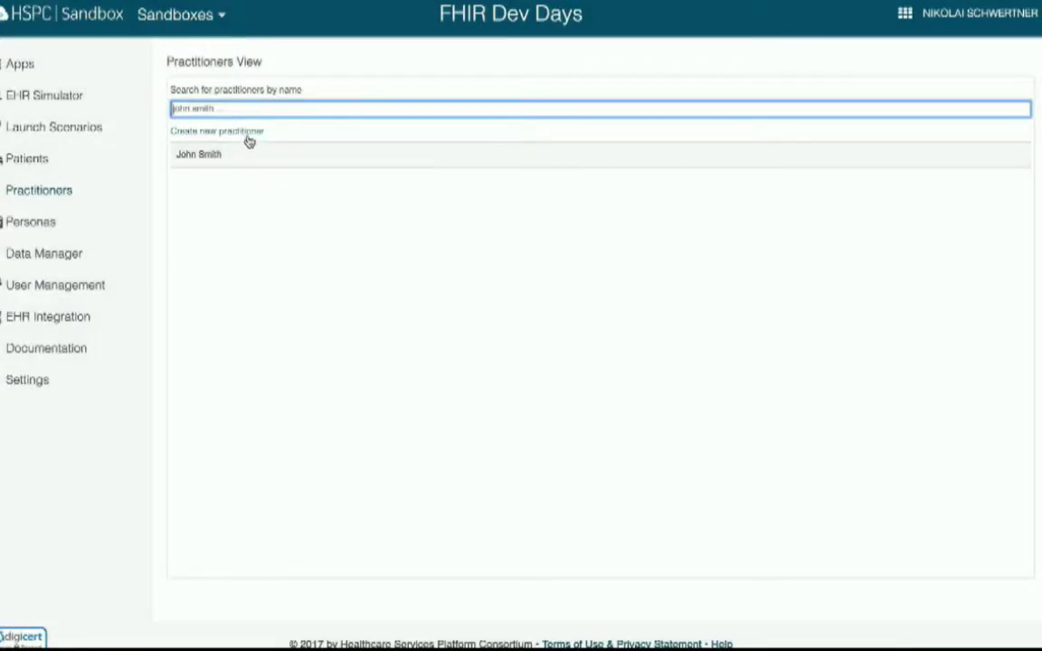
click(30, 224)
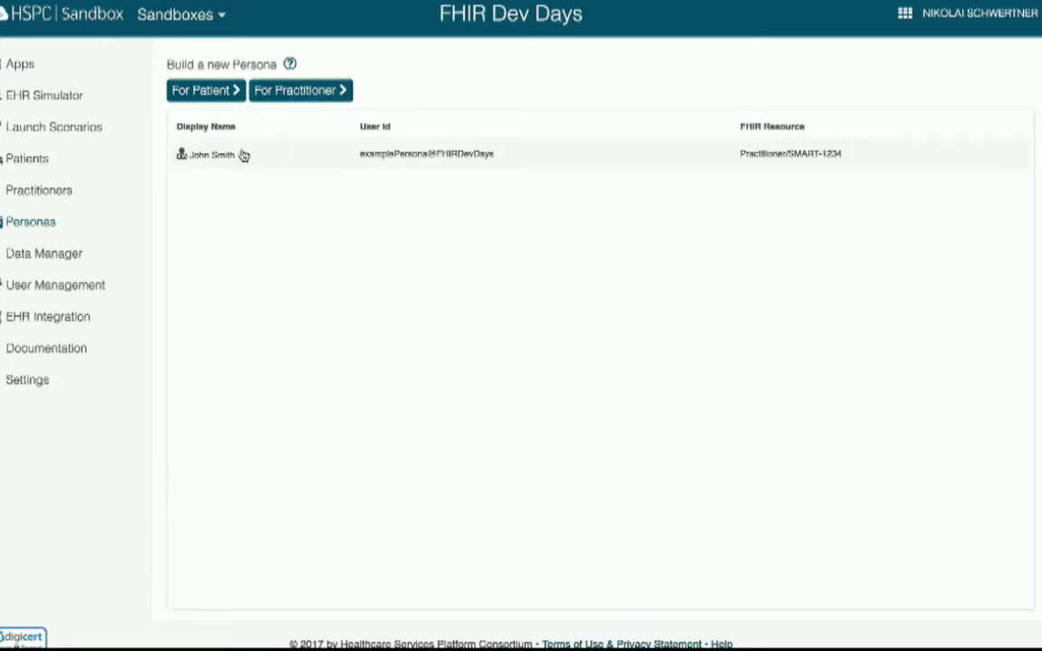
click(220, 91)
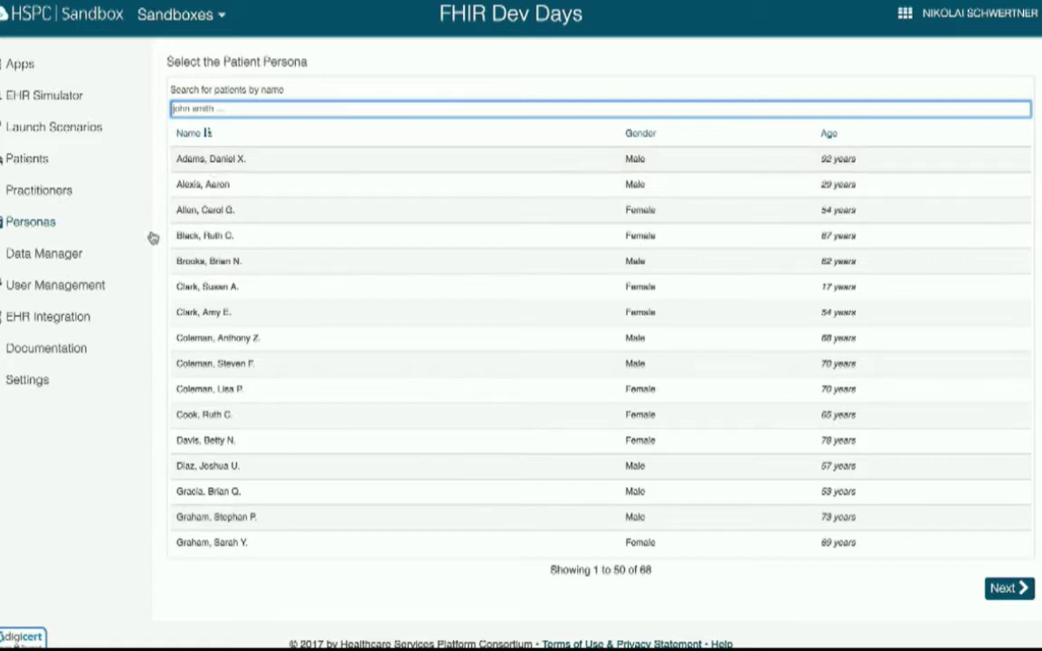
click(69, 264)
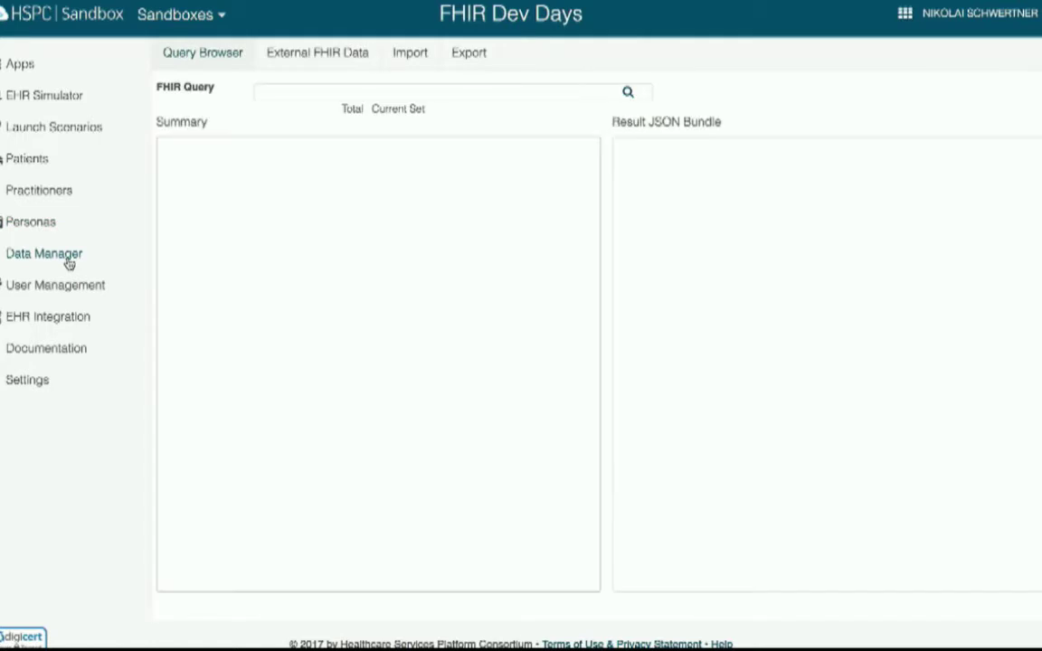
- Run the suggested Patient birthdate 2010–2011 query and view the first result's details
click(344, 93)
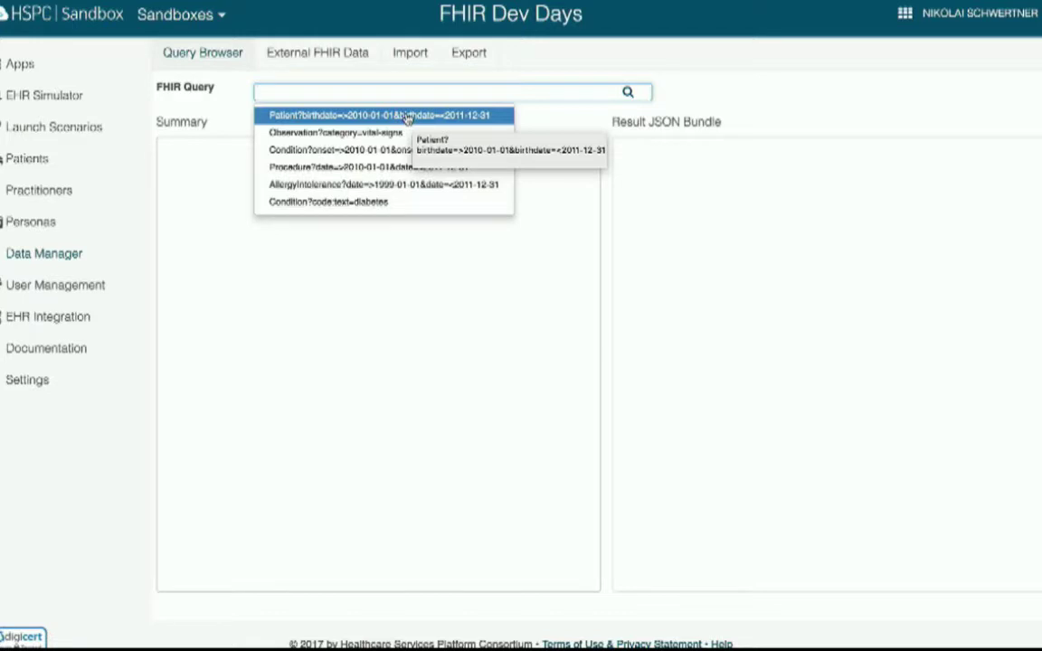
click(408, 115)
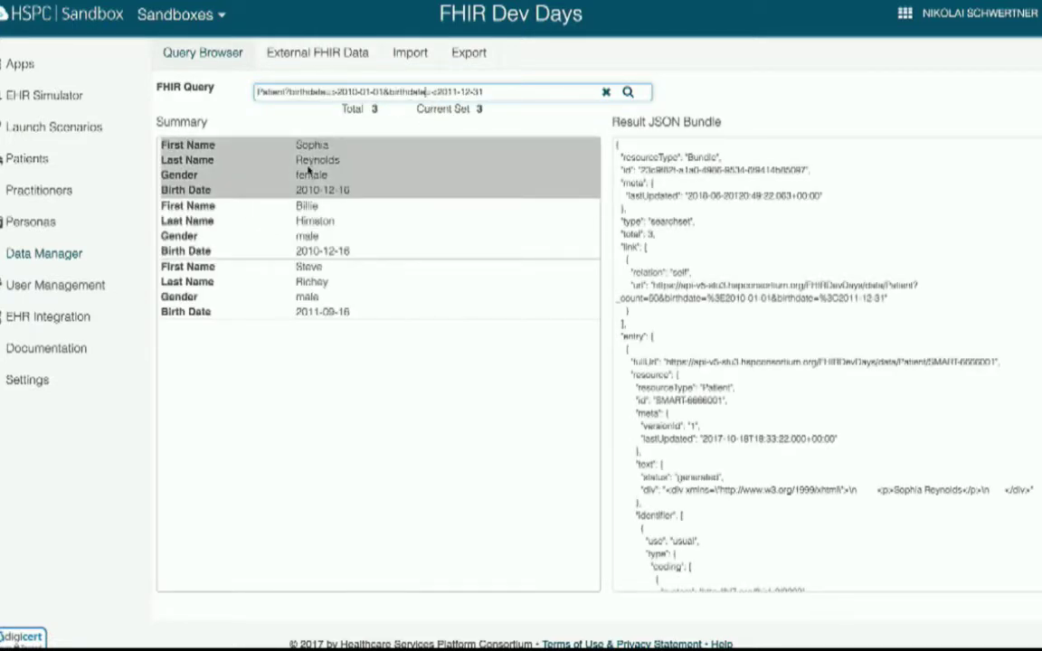
click(308, 168)
click(663, 446)
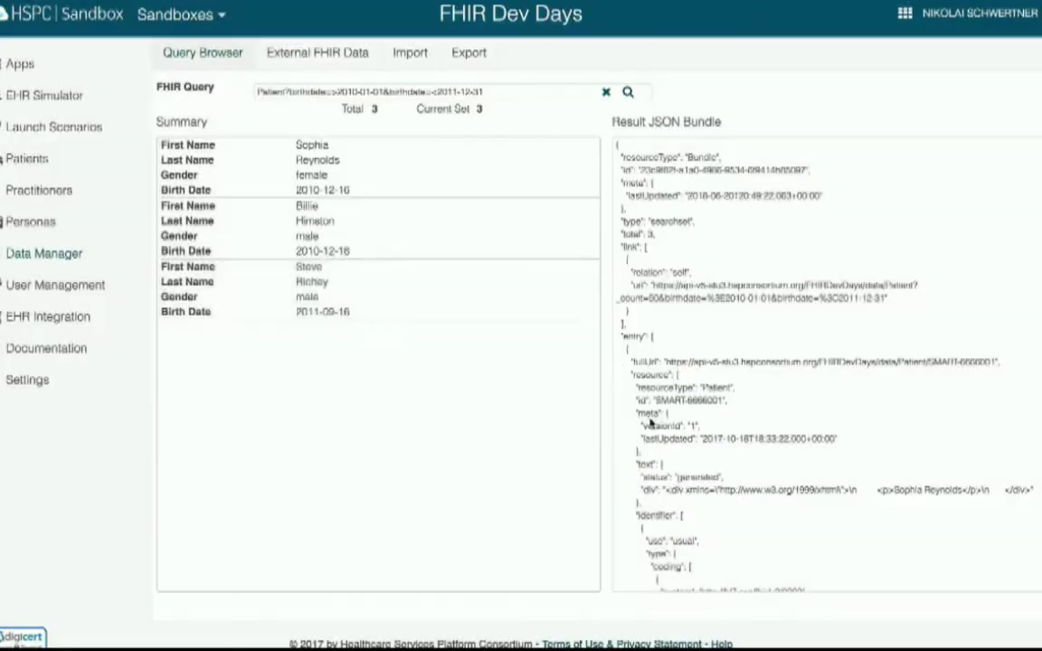
- Inspect the second patient result's JSON, then go to the bundle Import page
click(465, 221)
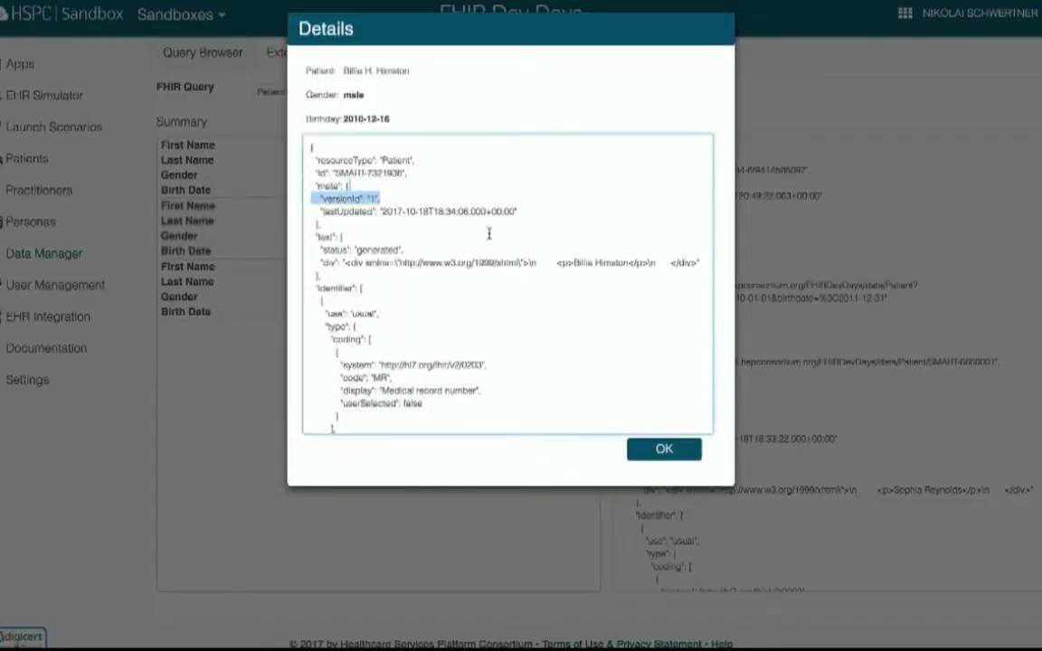
drag(488, 235, 508, 236)
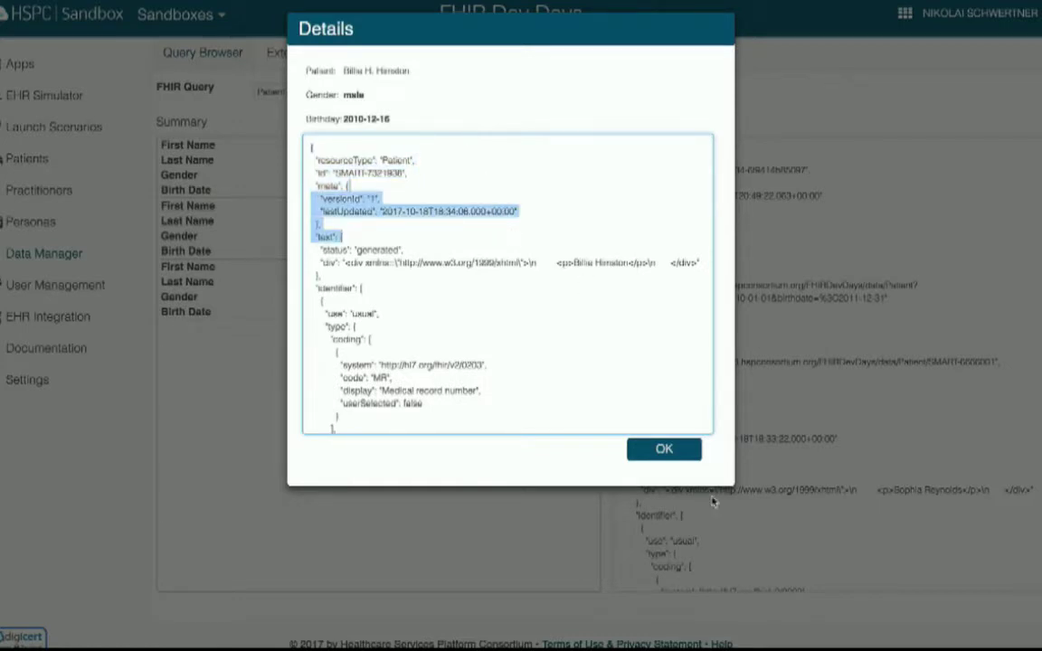
click(669, 447)
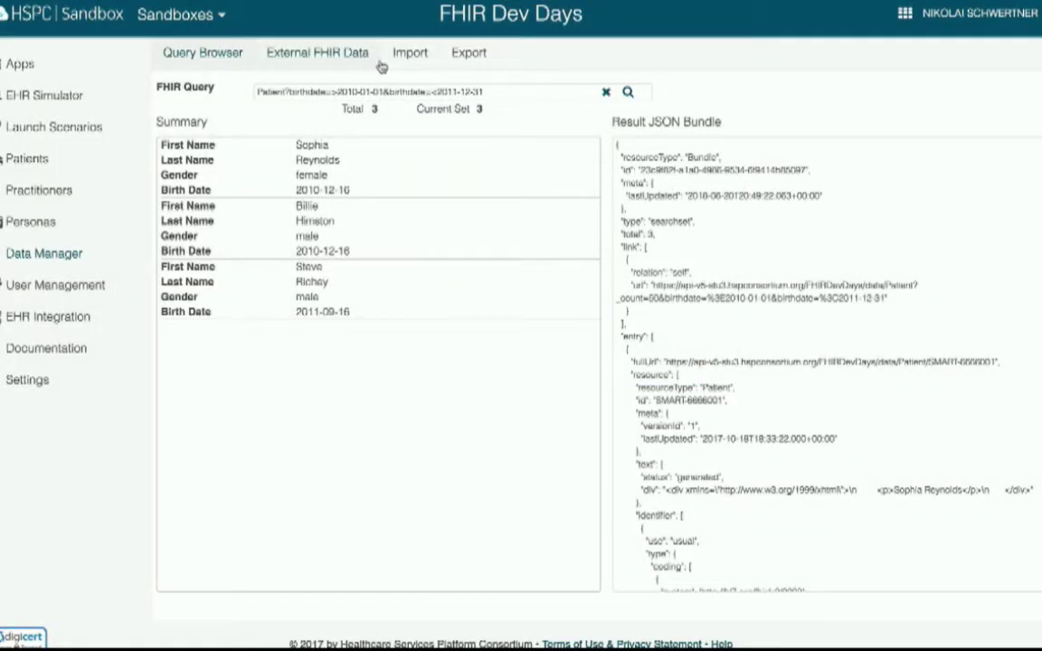
click(432, 62)
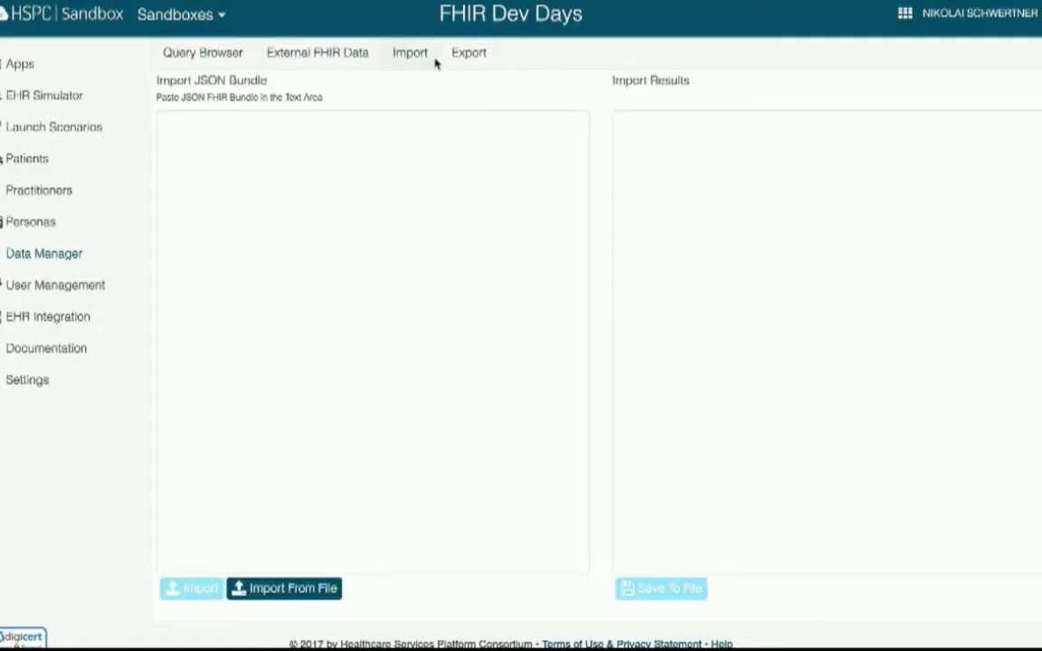
- Select the first listed patient and highlight its FHIR ID for copying
click(469, 56)
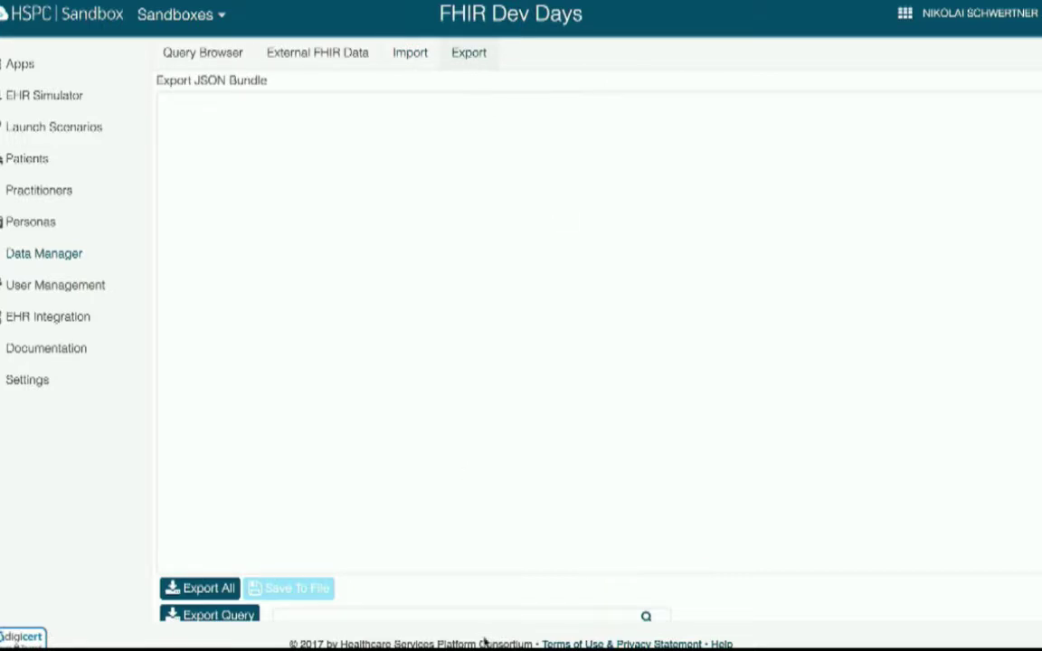
click(42, 159)
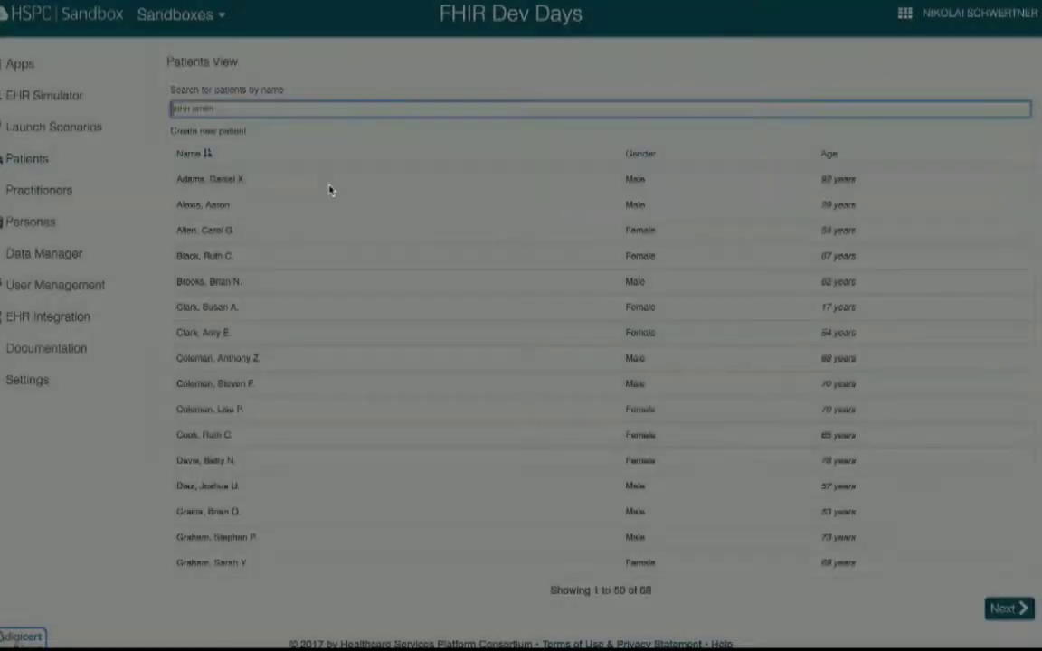
click(327, 186)
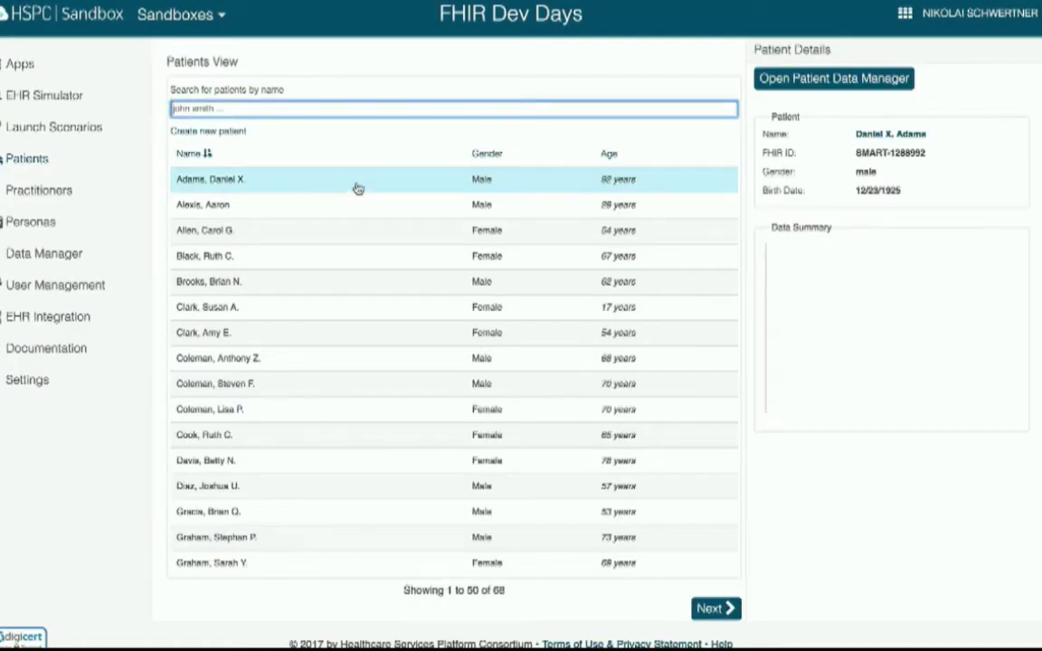
drag(924, 156, 854, 156)
key(ctrl+c)
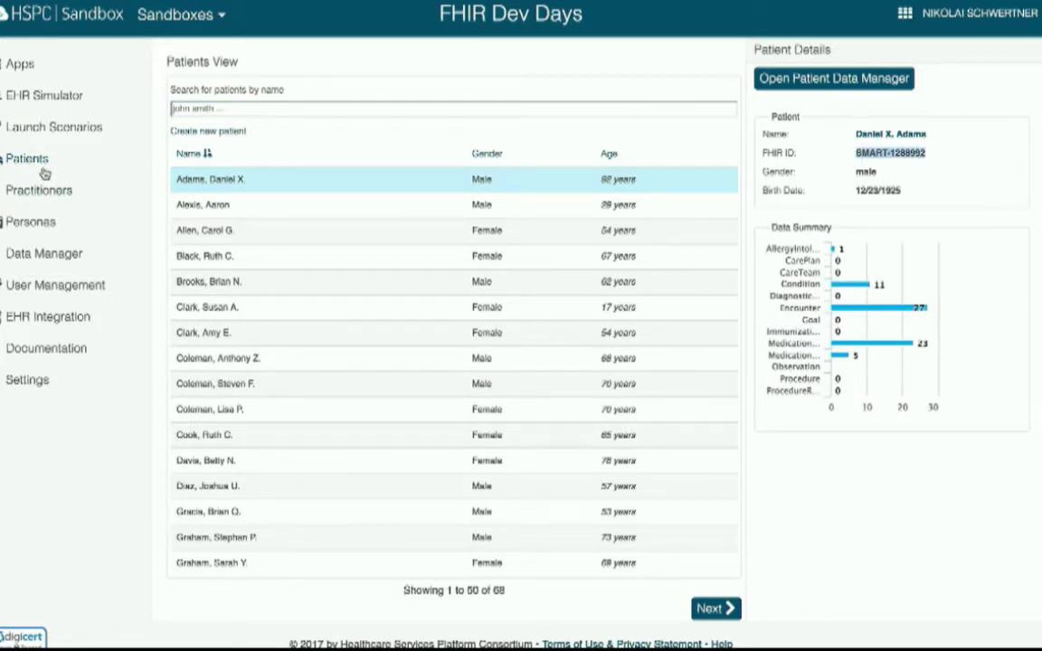
- Return to the Data Manager's Export page and focus the Export Query field
click(45, 252)
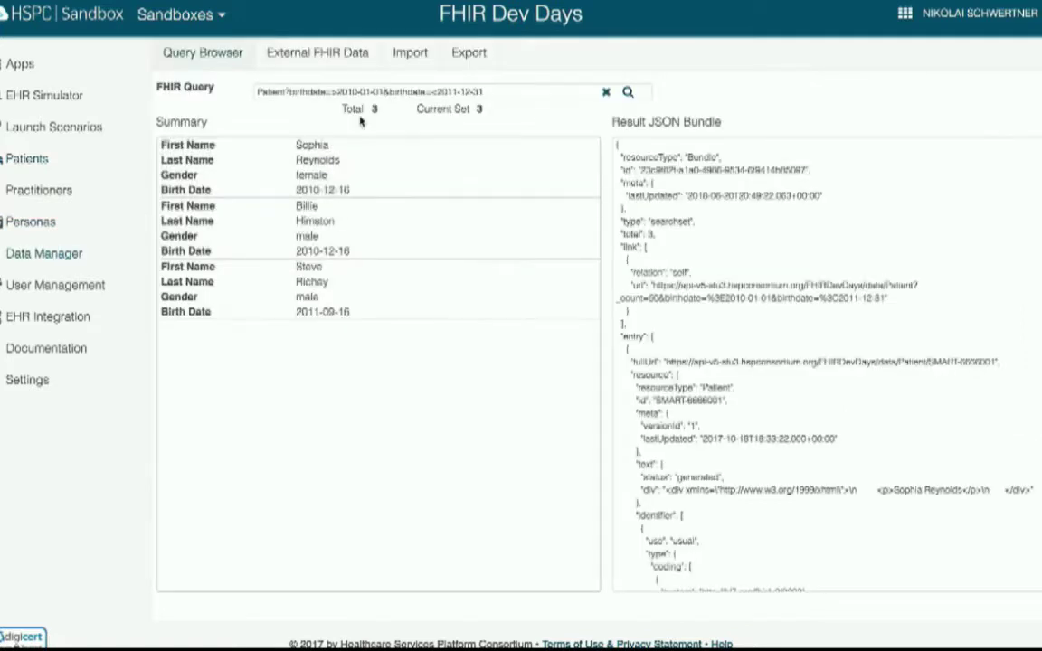
click(466, 56)
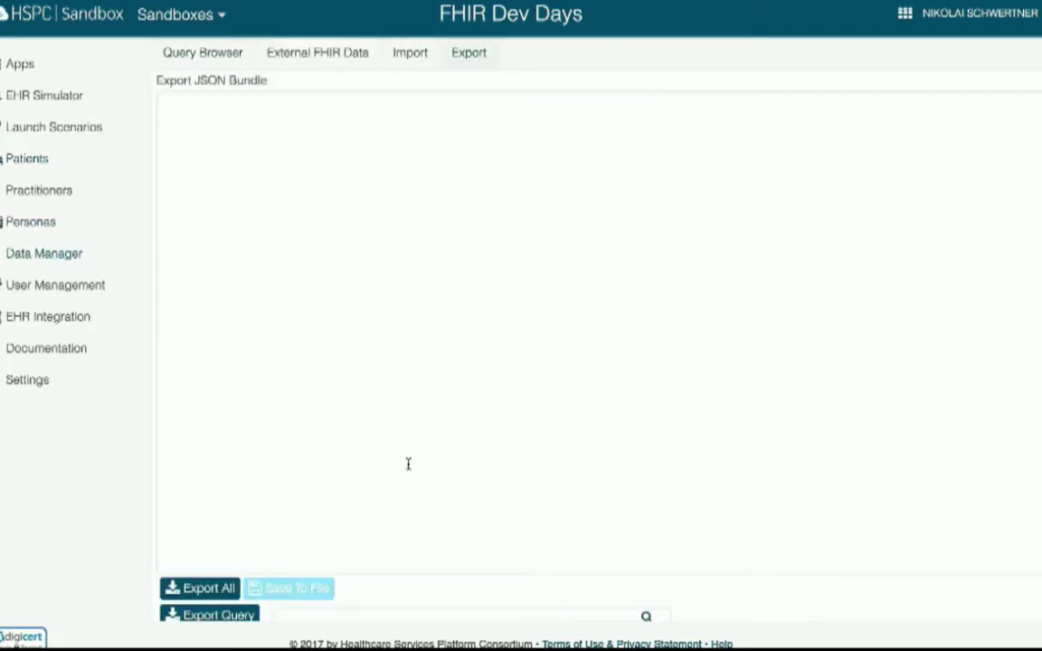
click(347, 616)
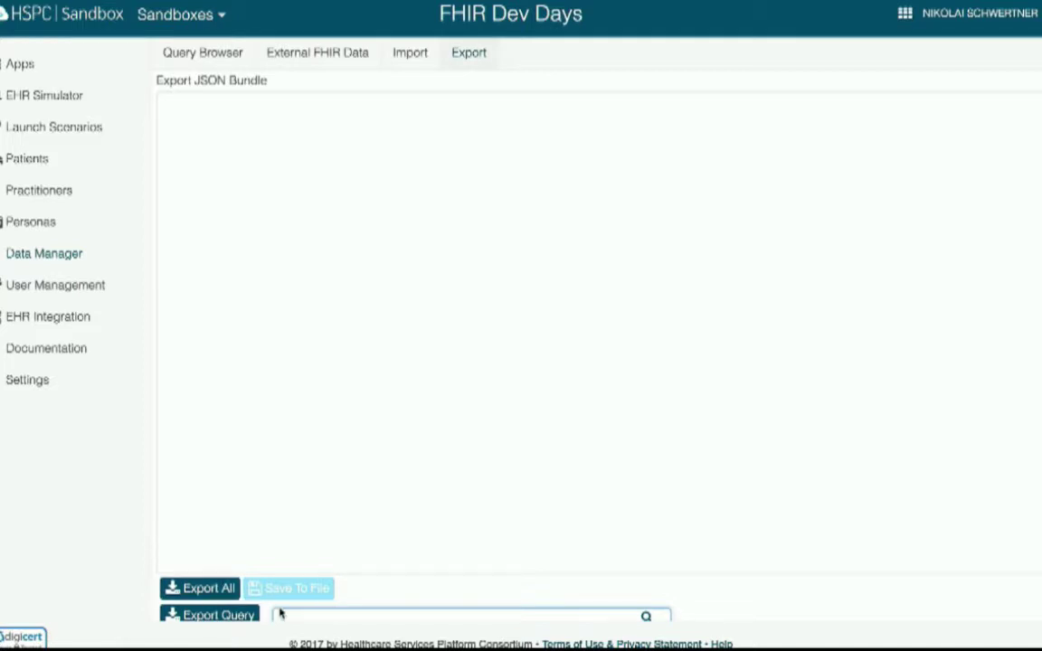
- Export the Patient?_id=<copied ID> query as a JSON bundle and save it as sandbox-export.json
key(ctrl+v)
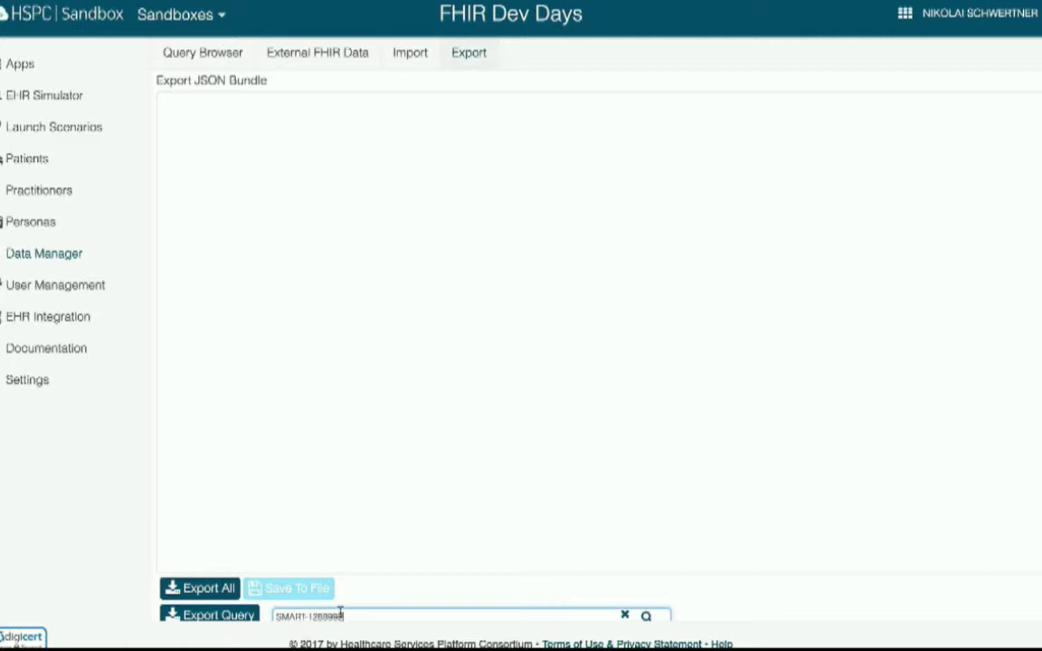
drag(345, 616, 274, 616)
text(Patient?_id=)
key(ctrl+v)
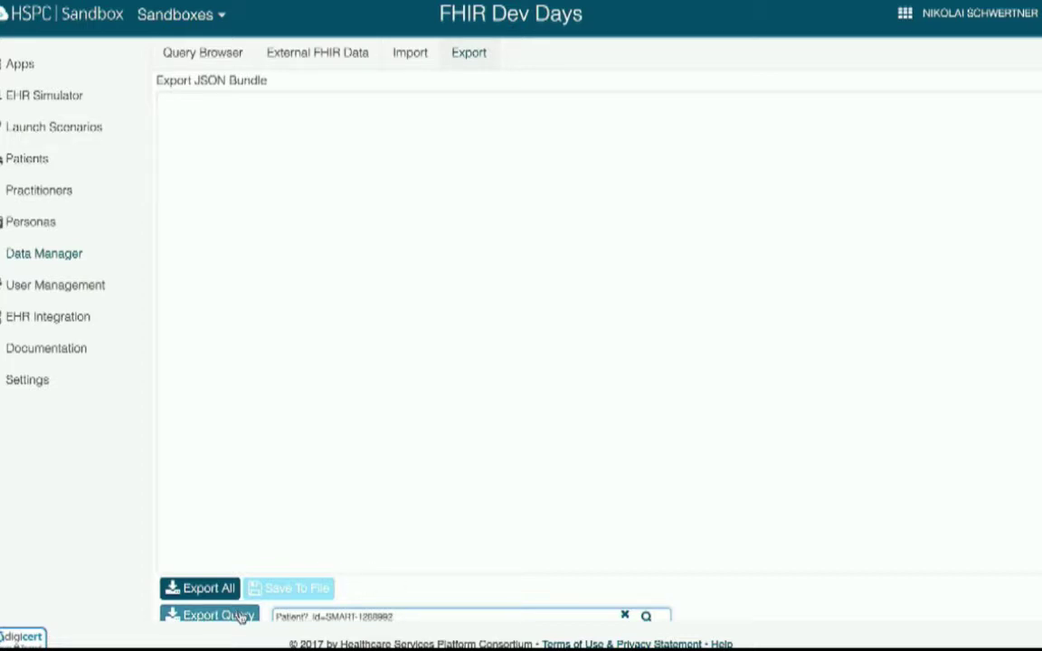
click(241, 617)
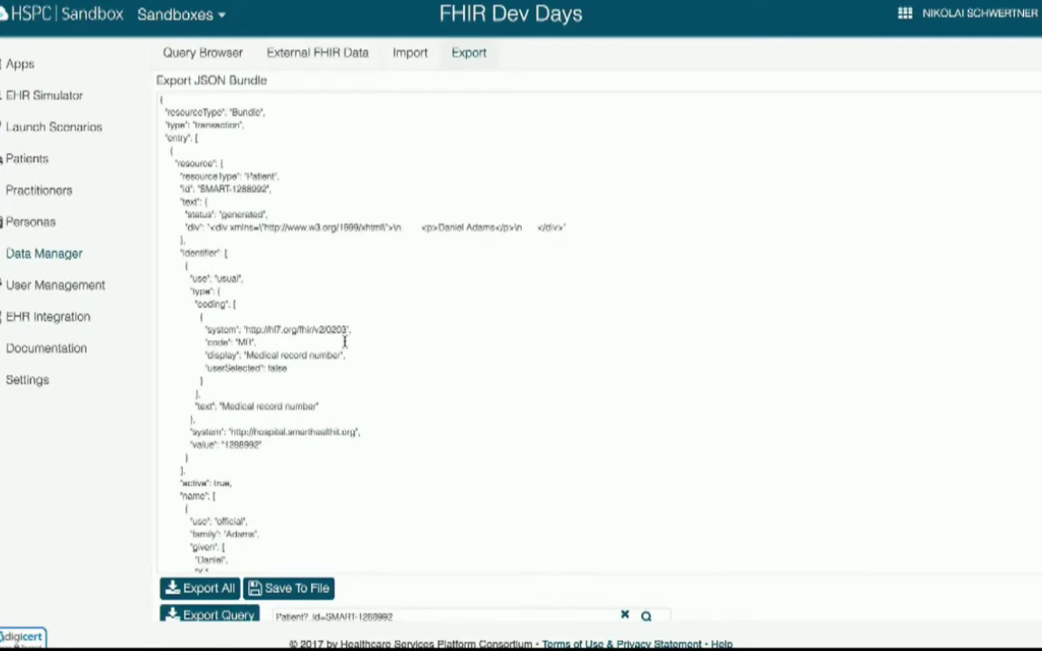
click(294, 587)
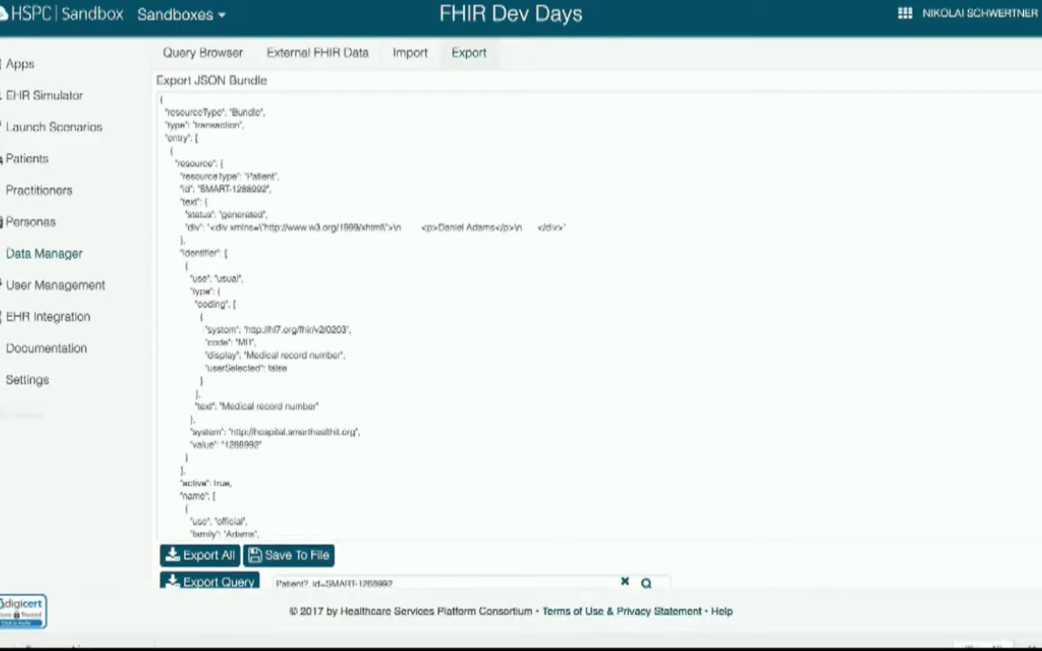
click(12, 411)
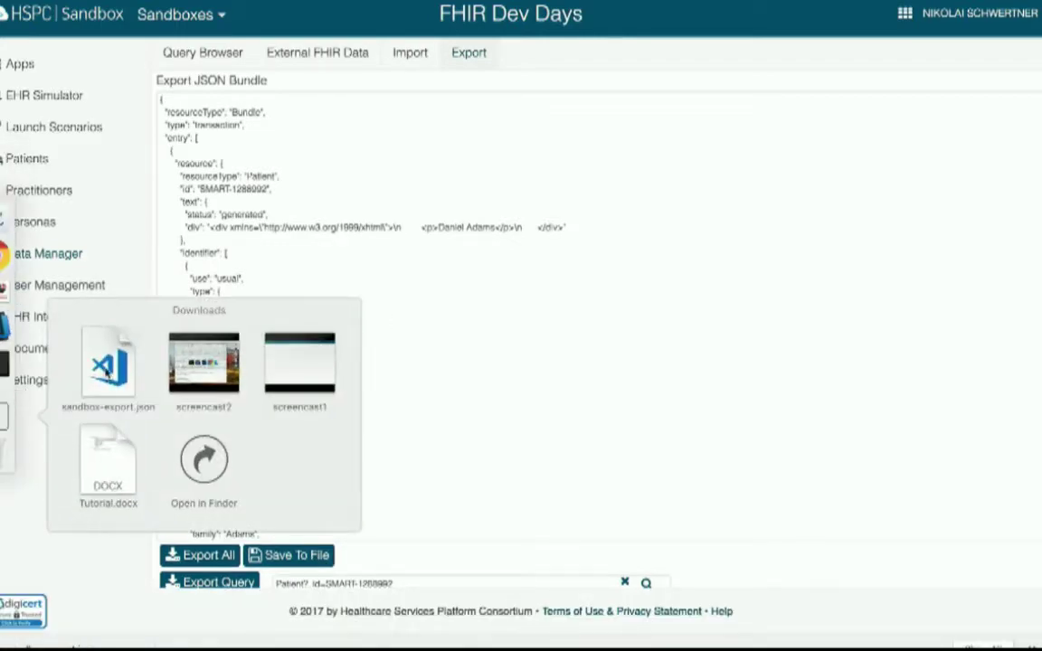
- Review the 69-line sandbox-export.json bundle in VS Code, then switch back to the browser
click(107, 367)
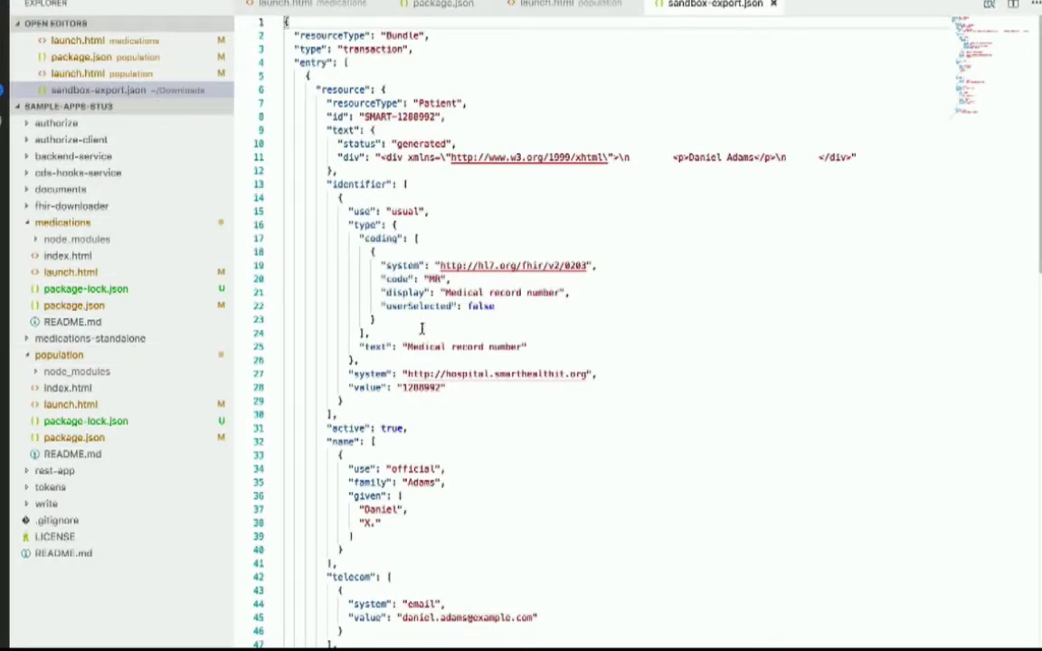
scroll(422, 330, down, 20)
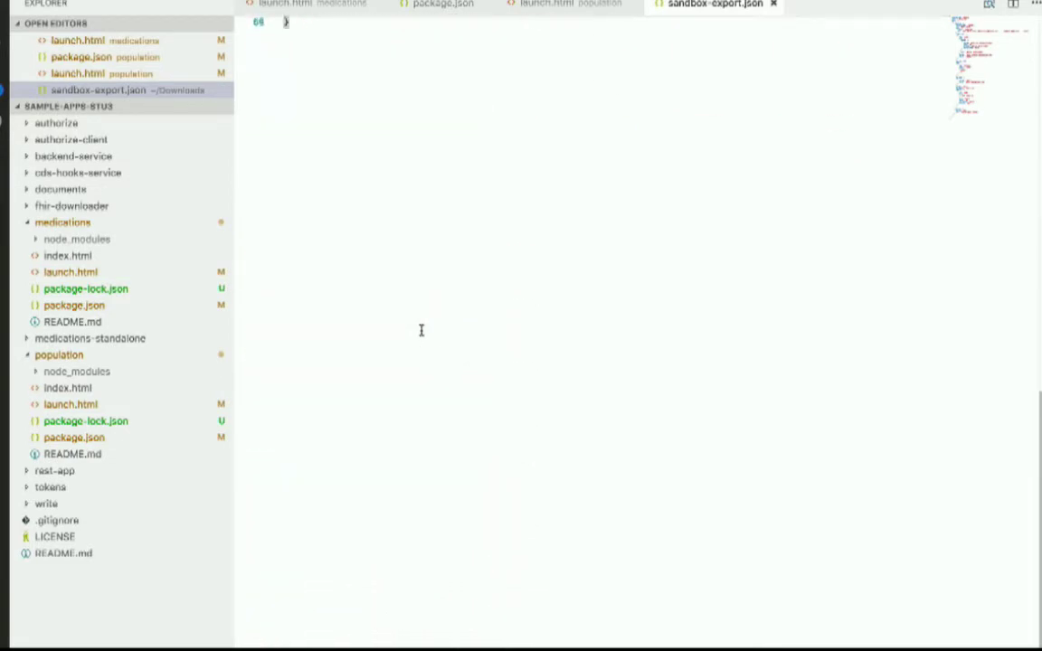
scroll(421, 330, up, 18)
scroll(421, 332, down, 7)
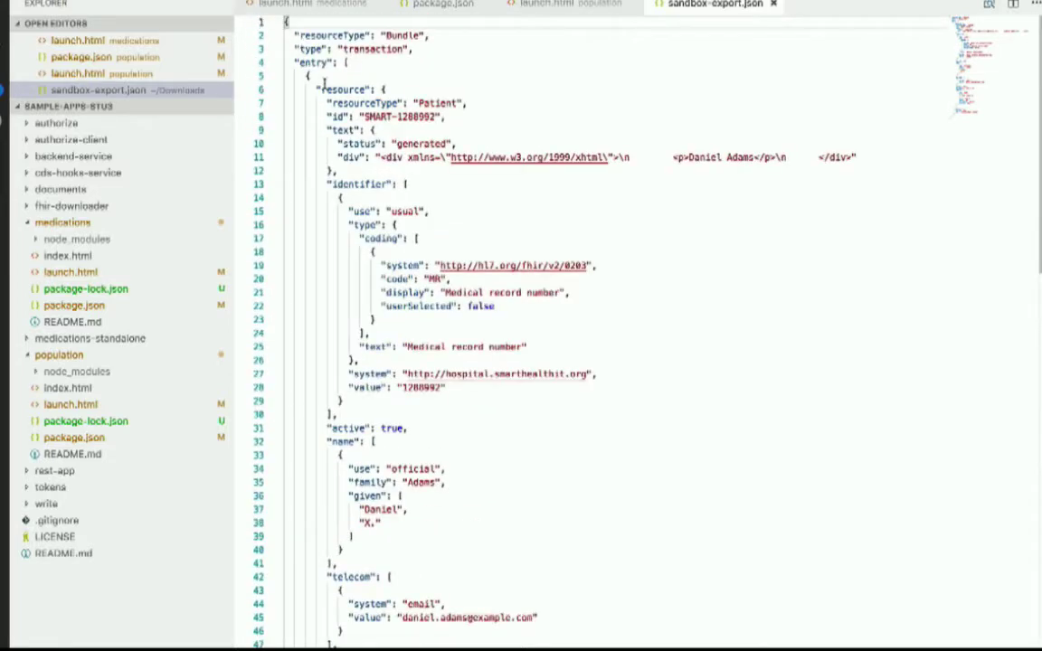
key(super+Tab)
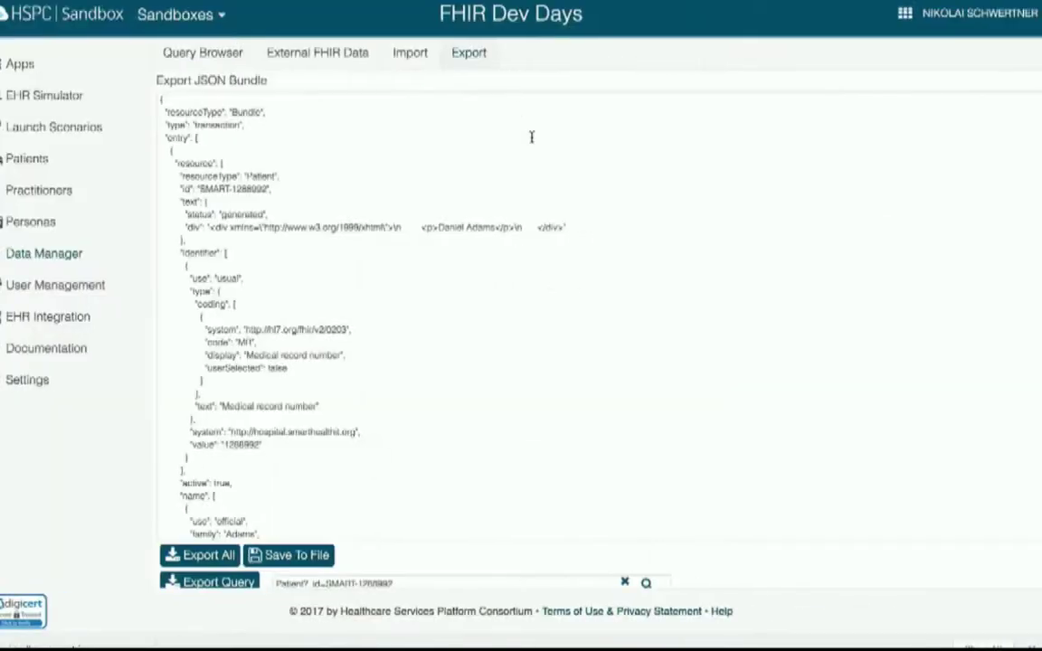
- Send a user invitation to the invitee's e-mail address, then open the EHR Integration page
click(407, 59)
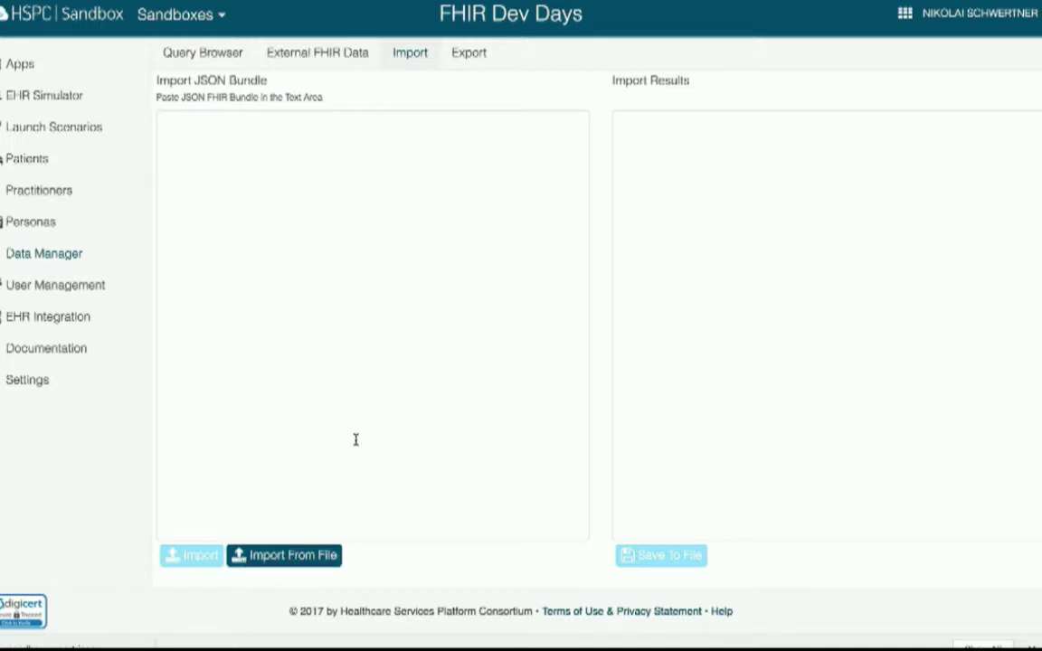
click(97, 287)
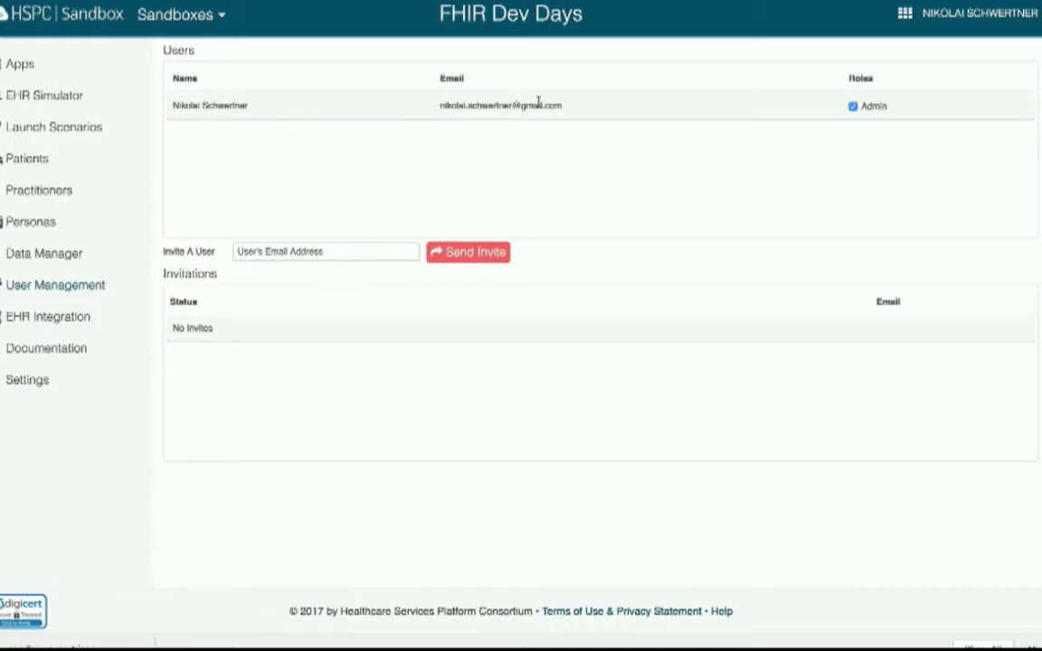
click(303, 255)
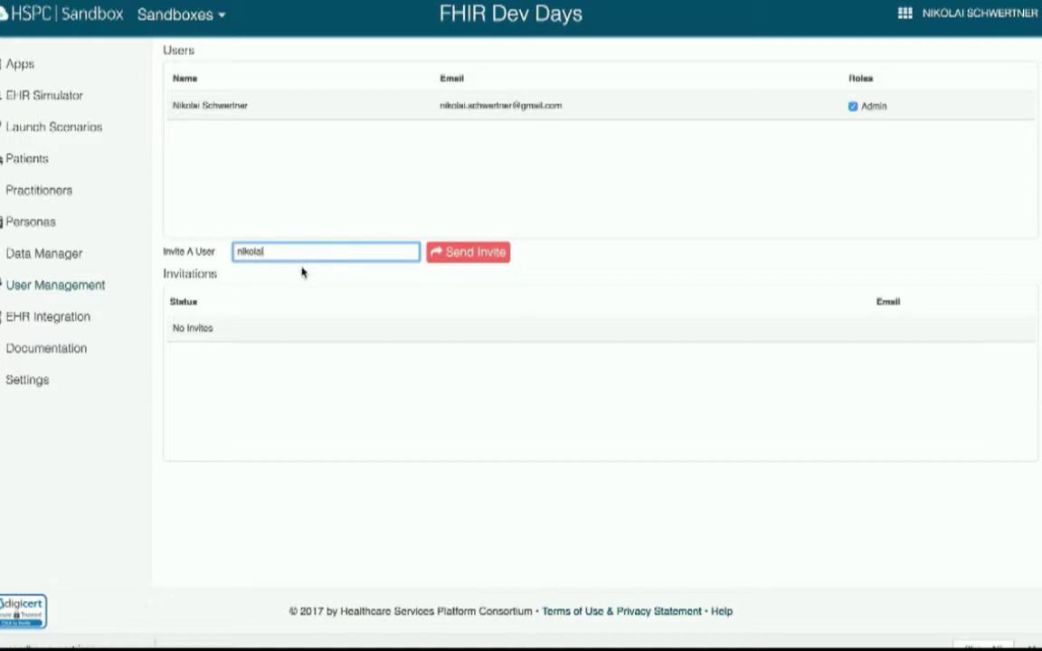
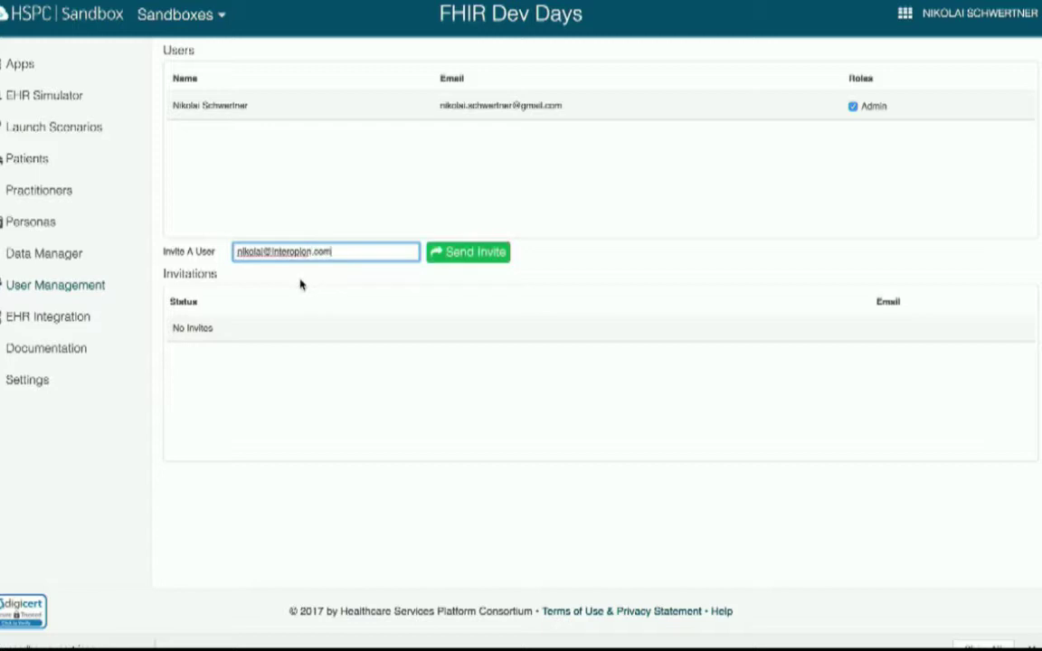
click(448, 259)
click(467, 255)
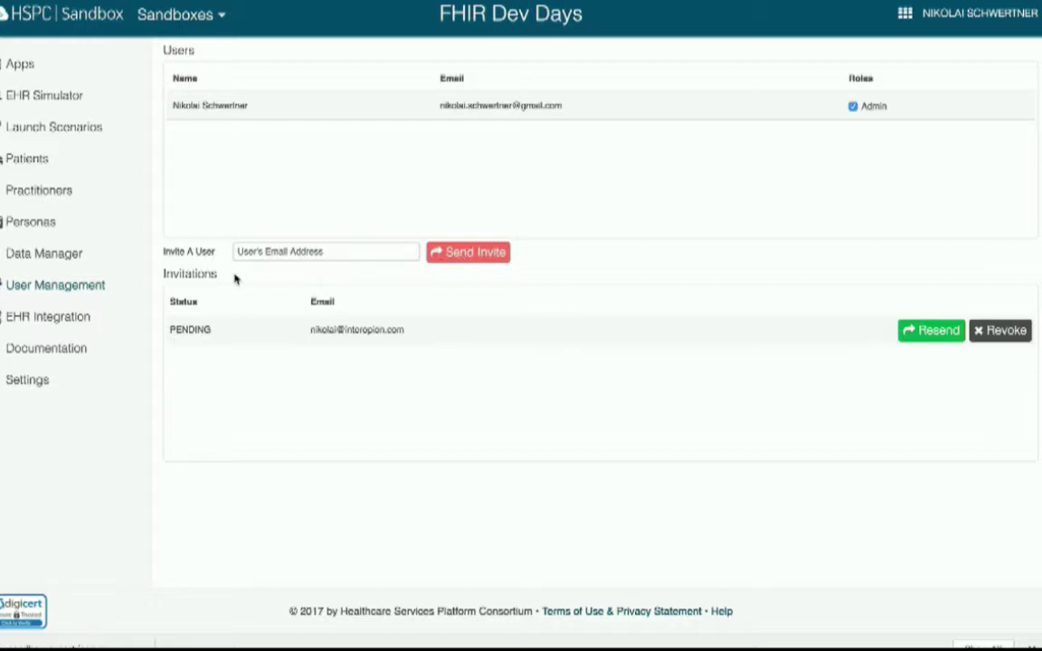
click(77, 326)
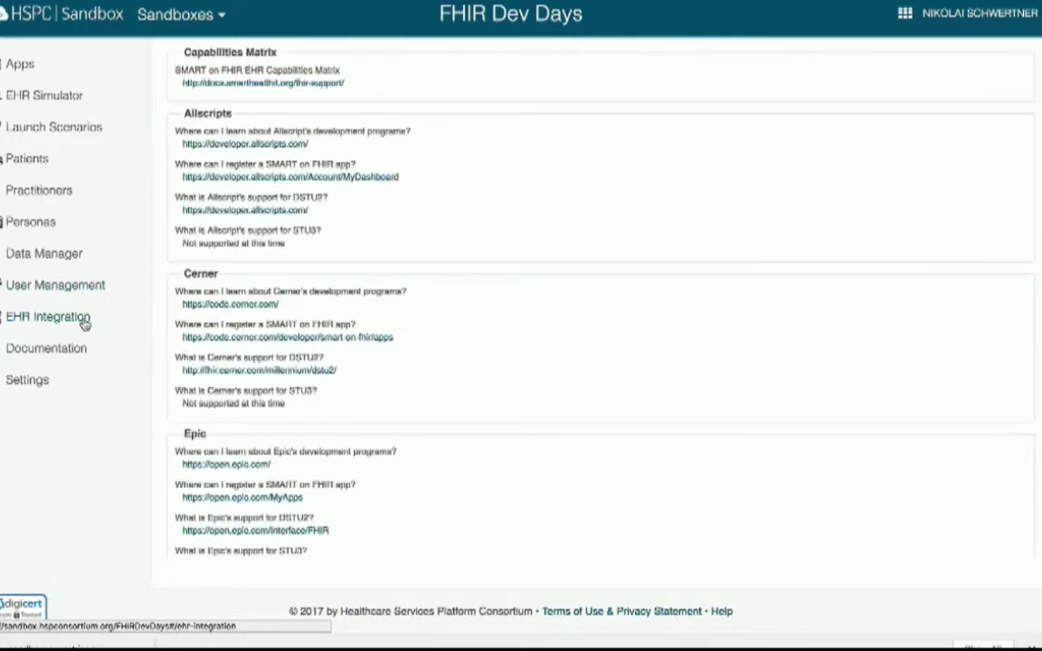